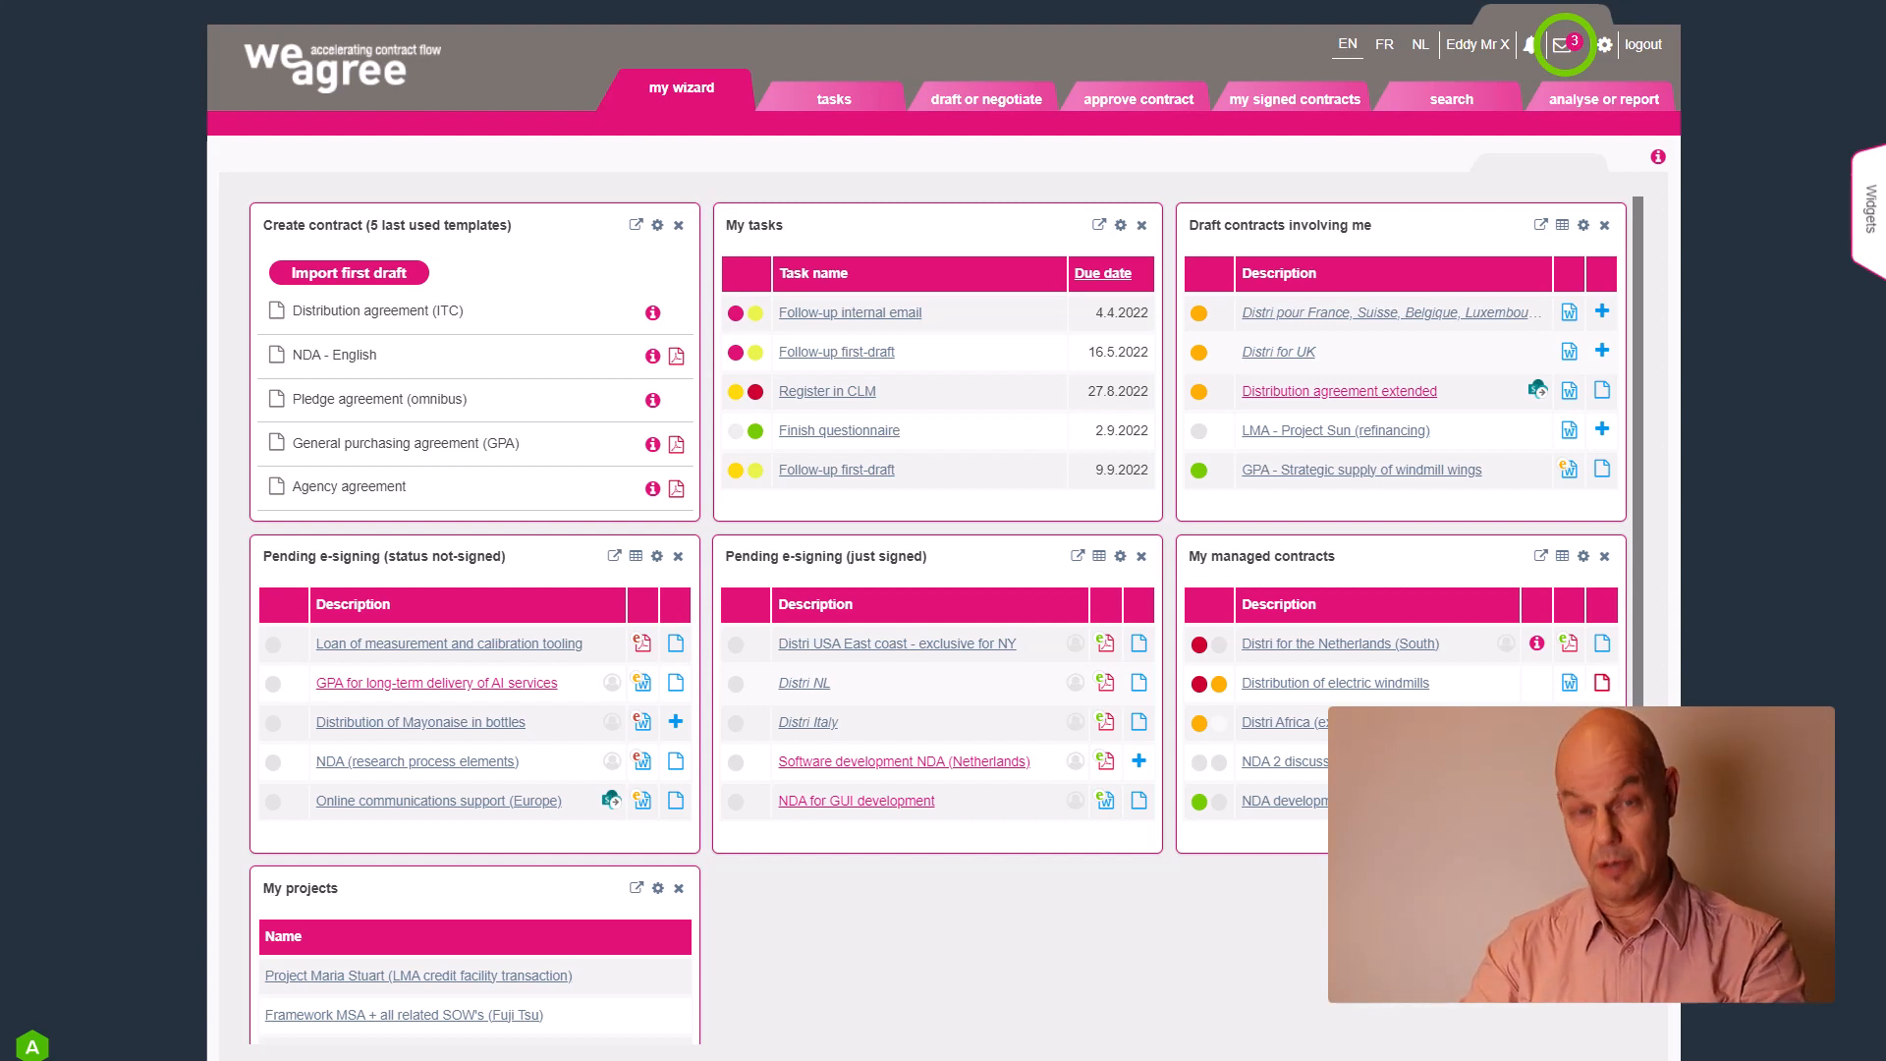
Create a first draft from the inbox message "FW: Distribution contract UK" and give the contract the title "Distribution agreement"
click(1562, 44)
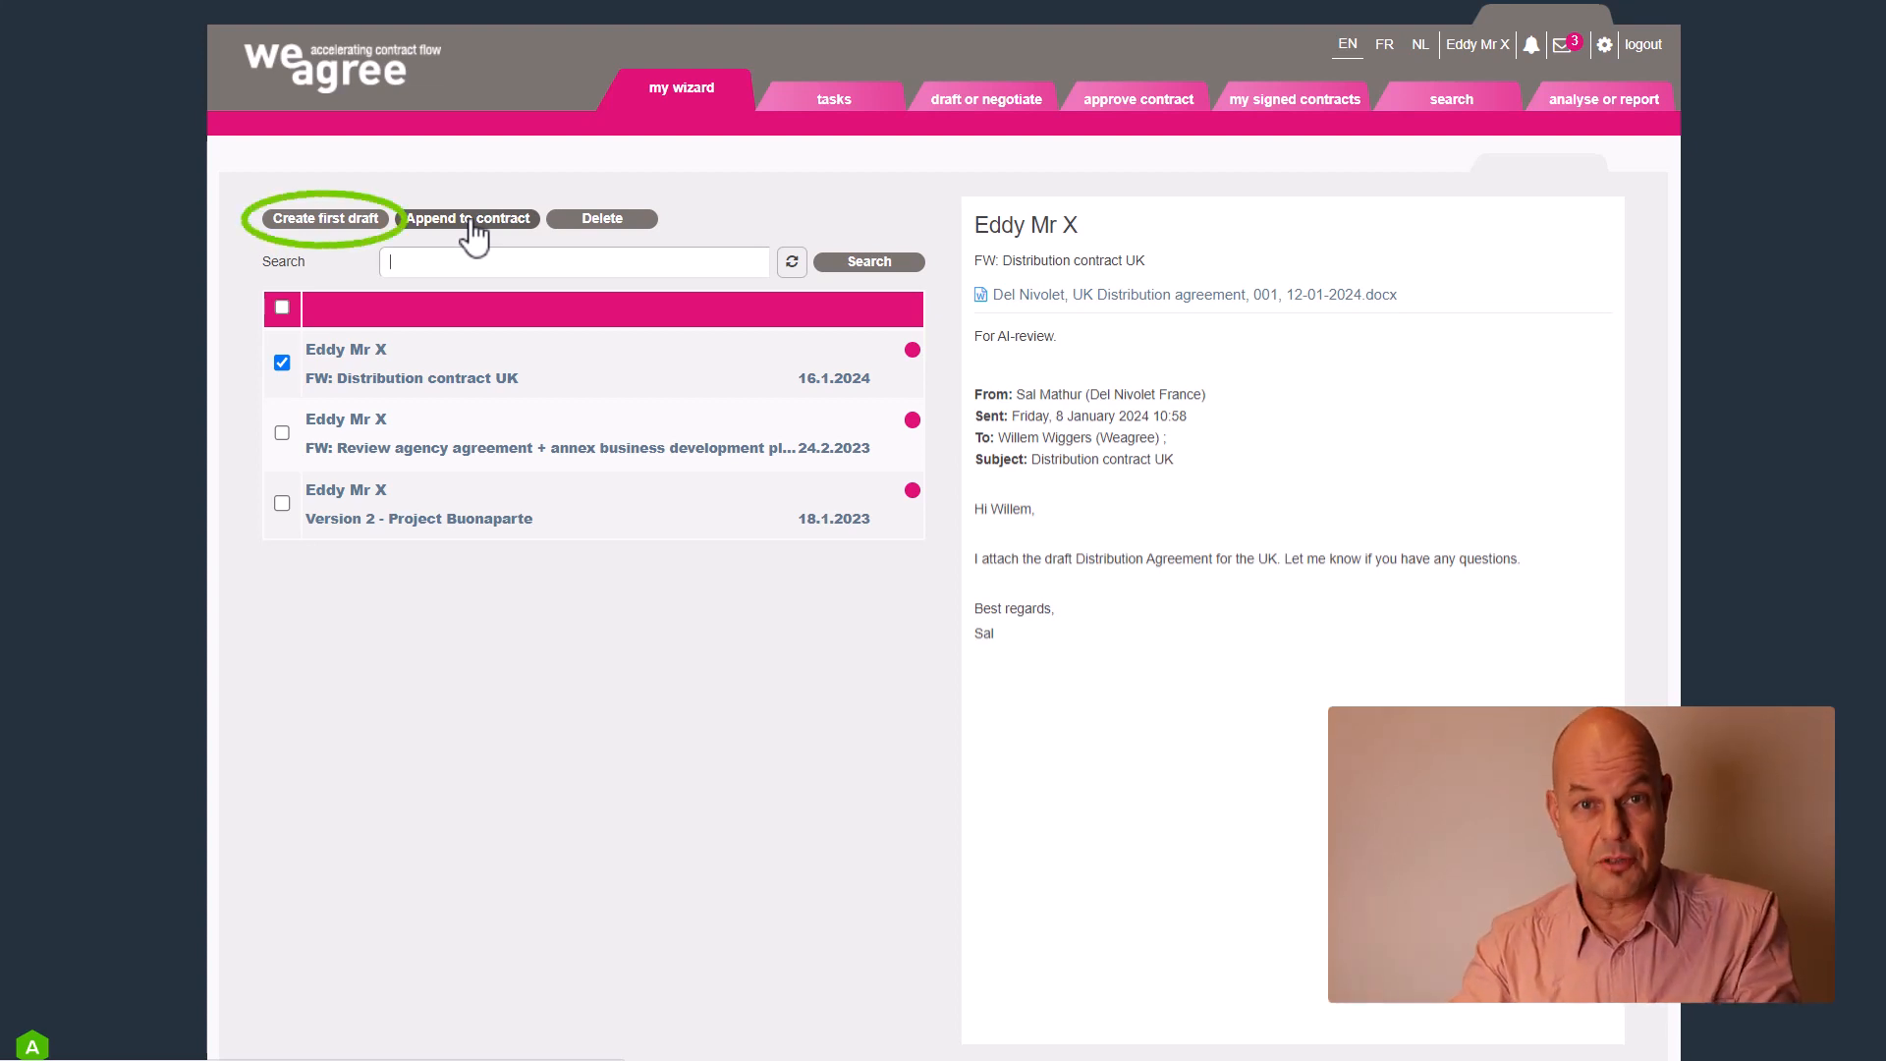
click(325, 218)
click(740, 155)
text(Distr)
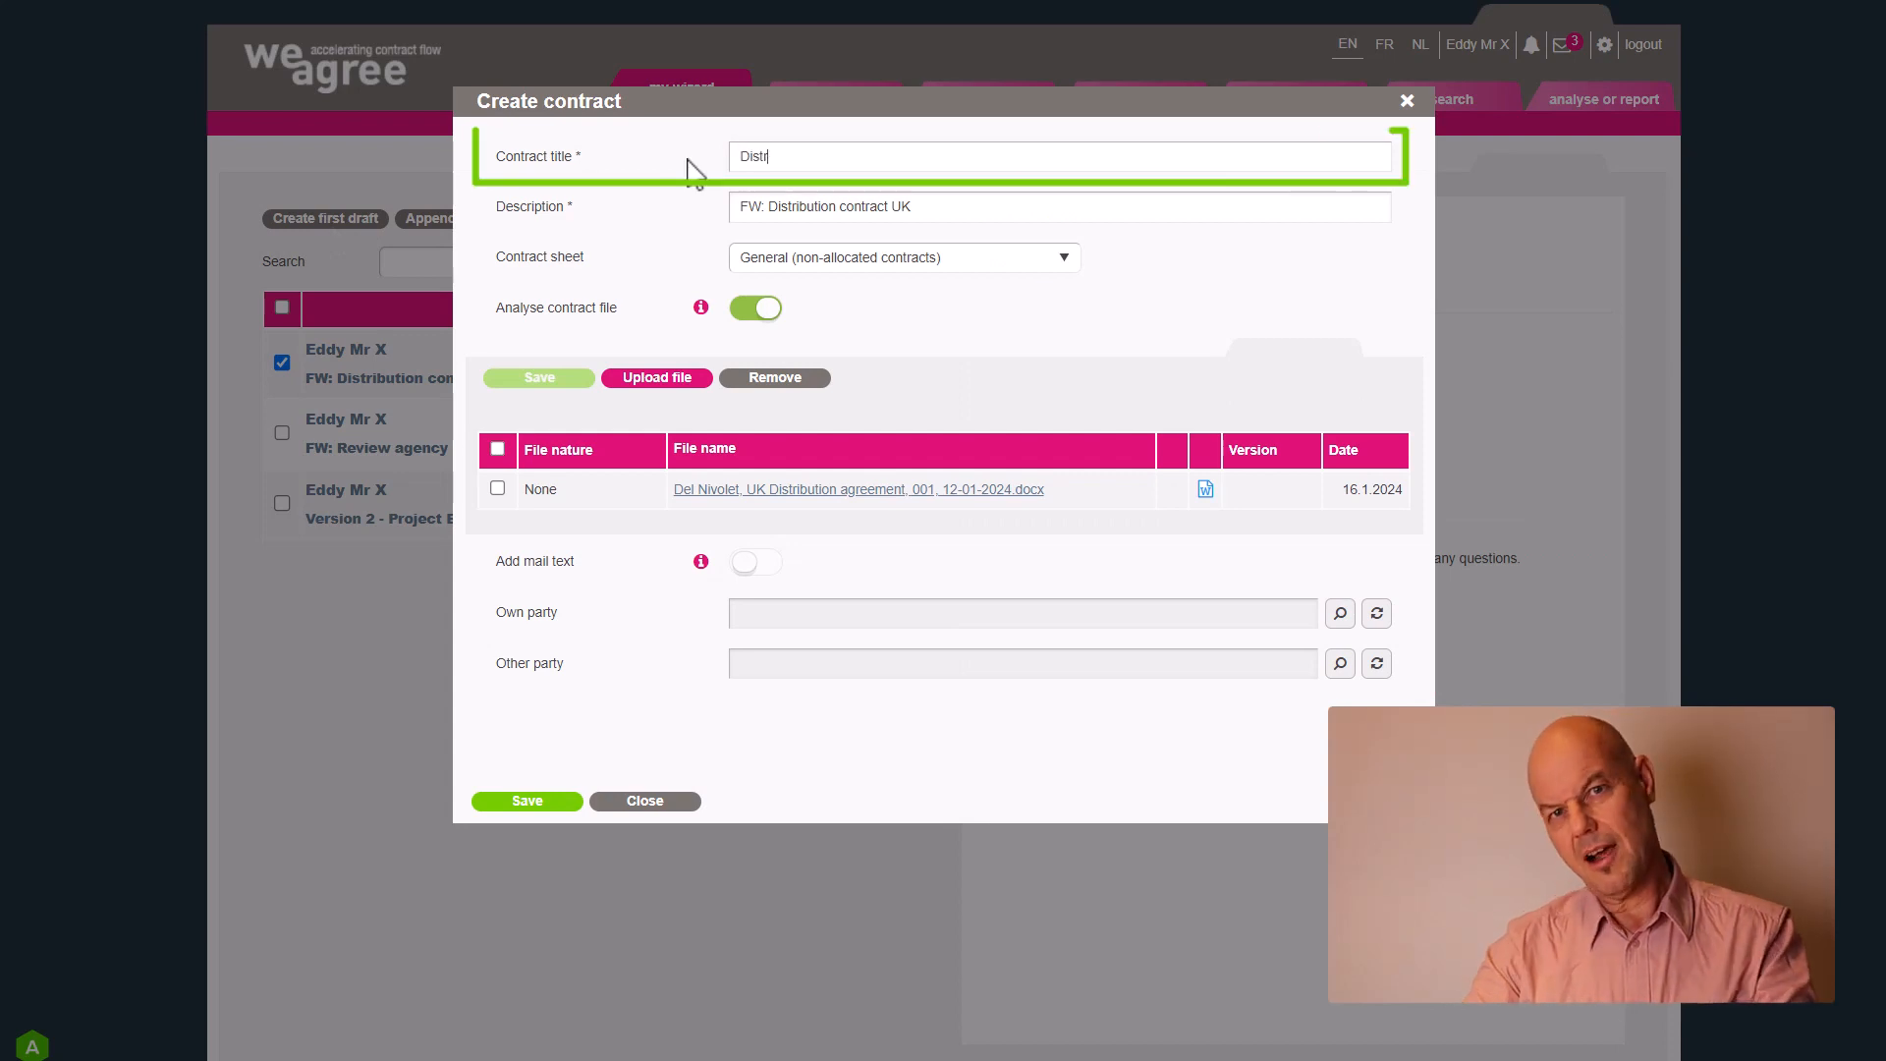
text(ibution agreement)
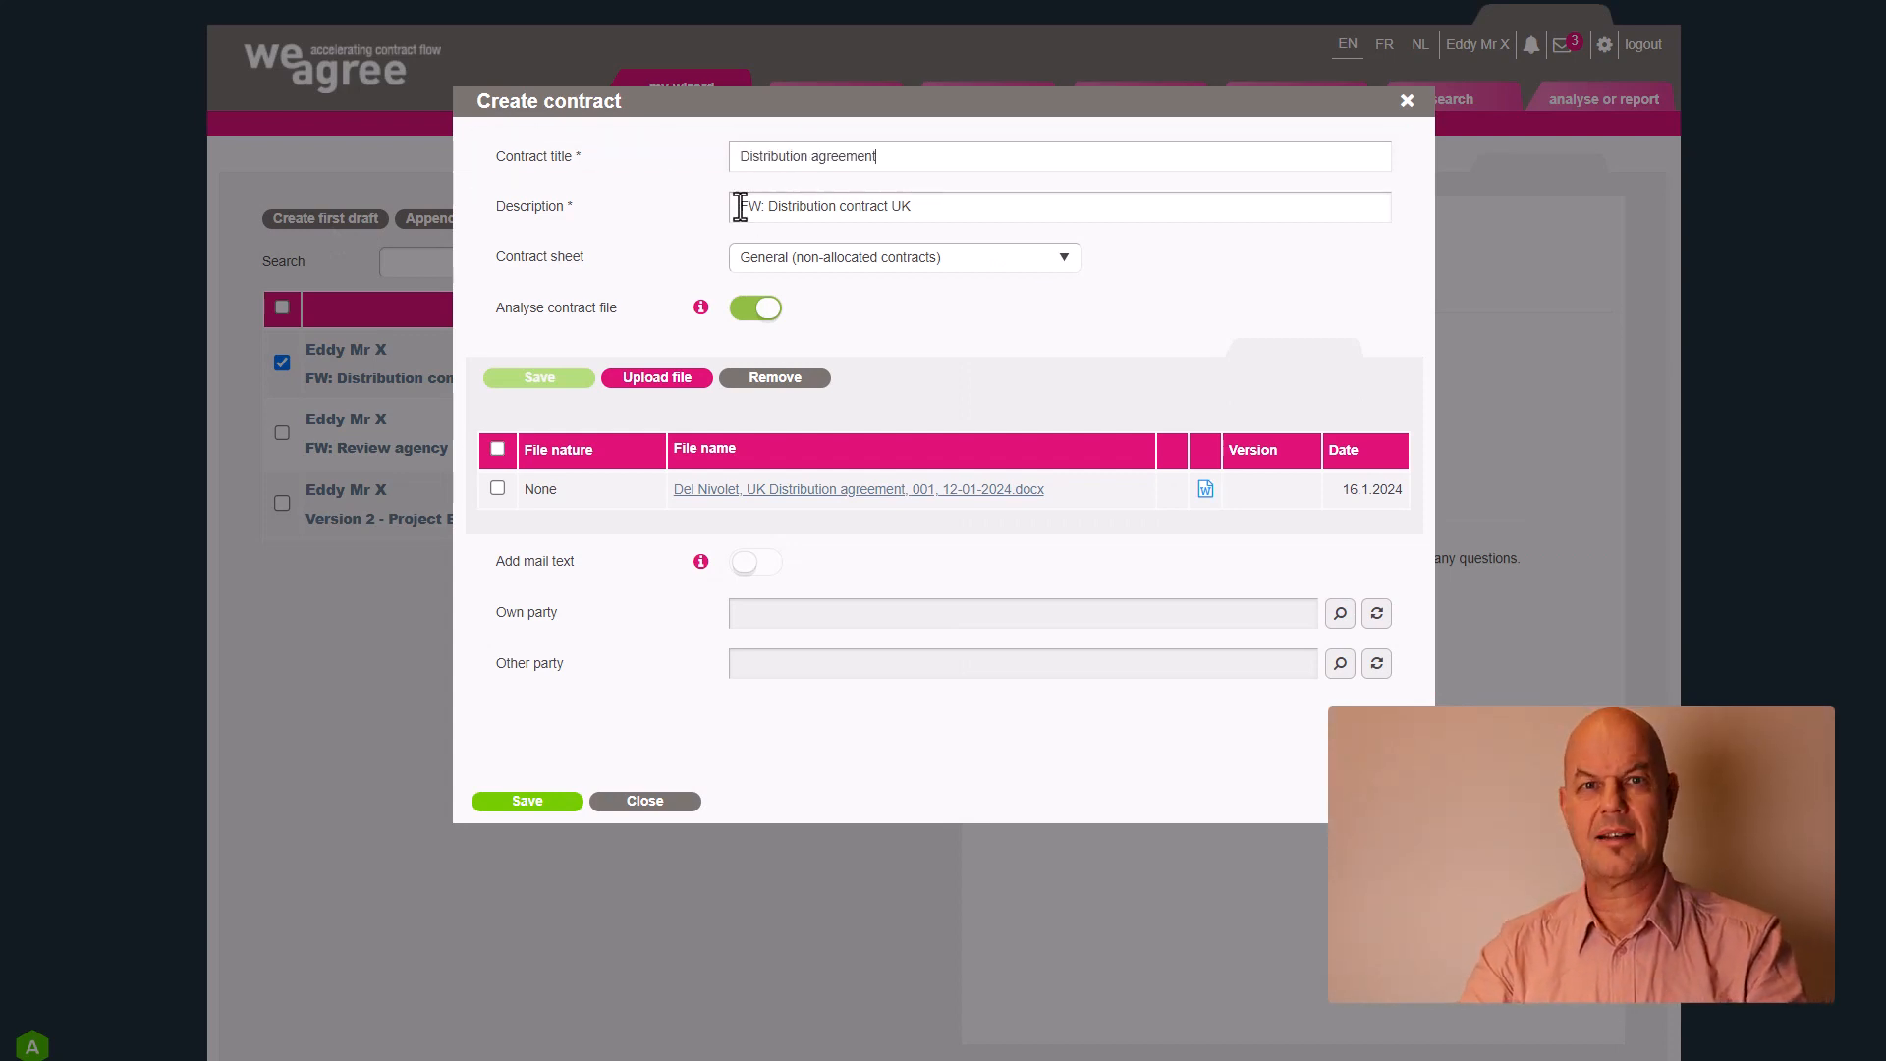
Shorten the contract's description to "Distribution contract UK" and set its contract sheet to Distributorships
click(740, 209)
key(Delete)
key(Delete)
key(Delete)
key(Delete)
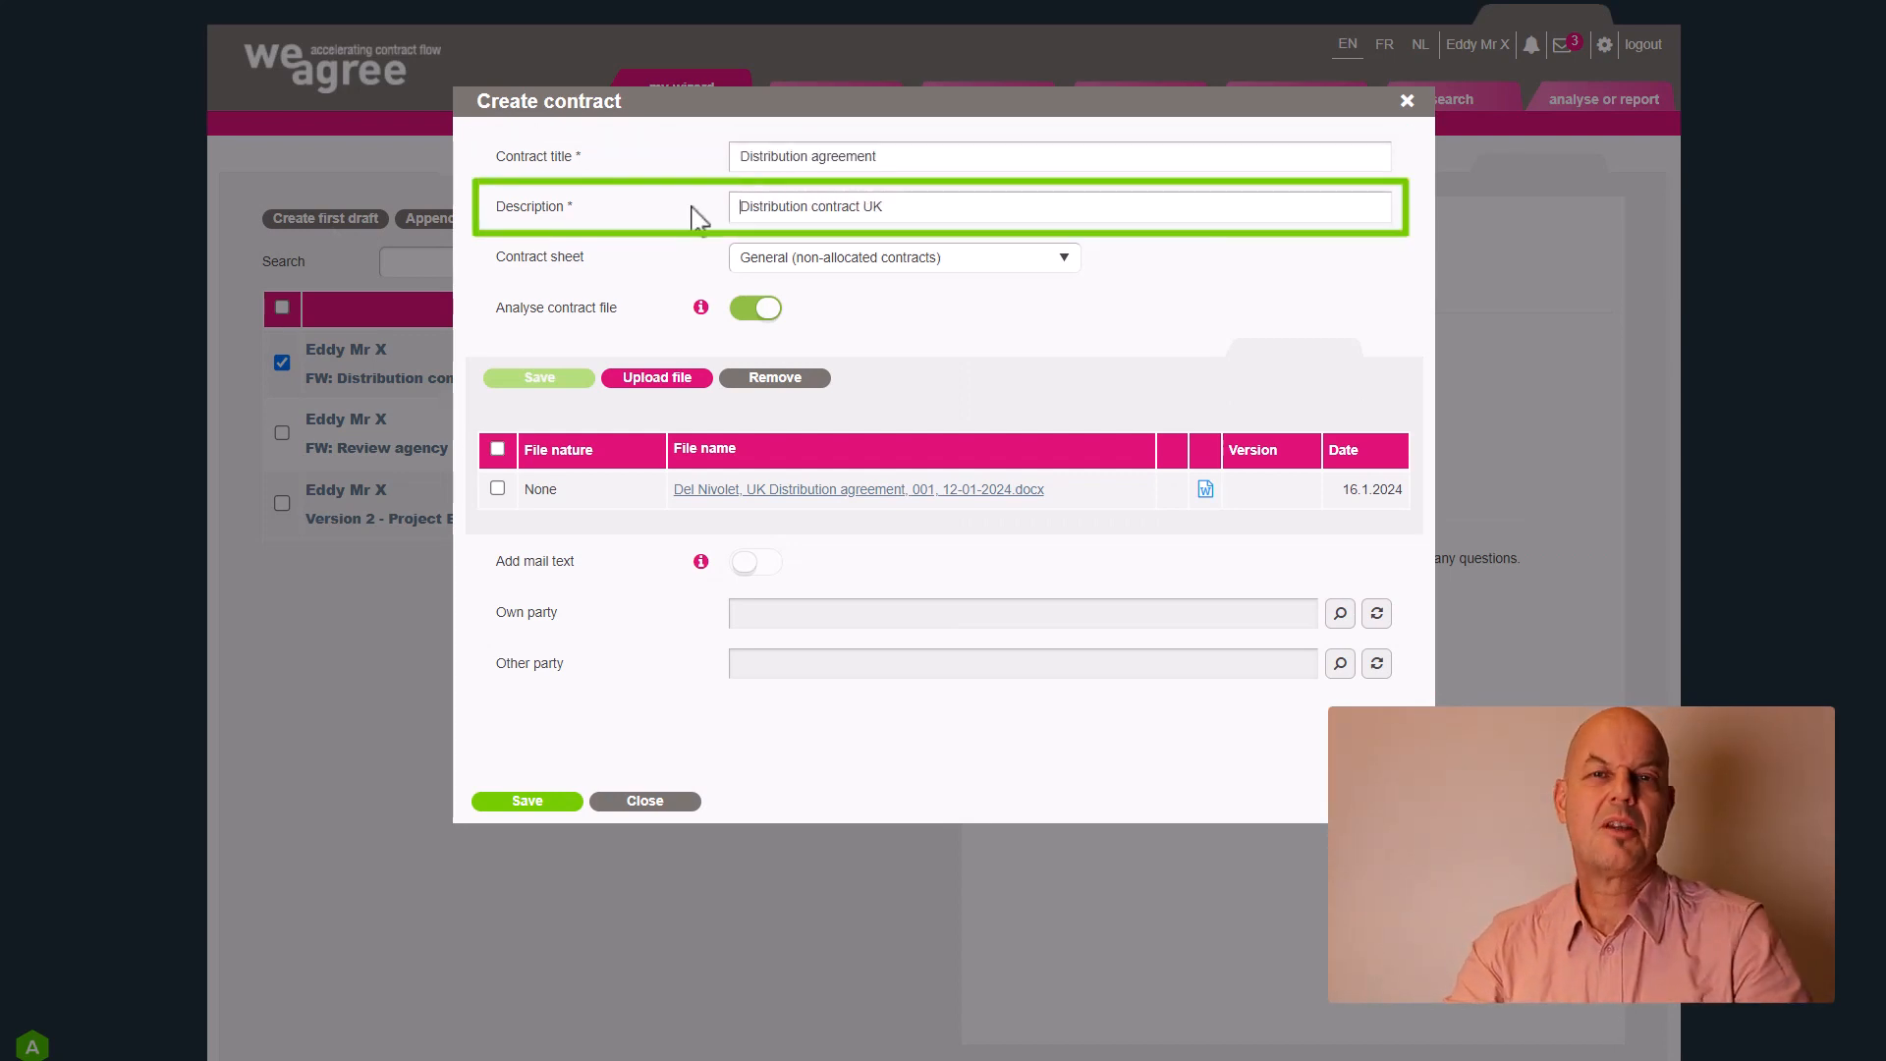
click(1064, 259)
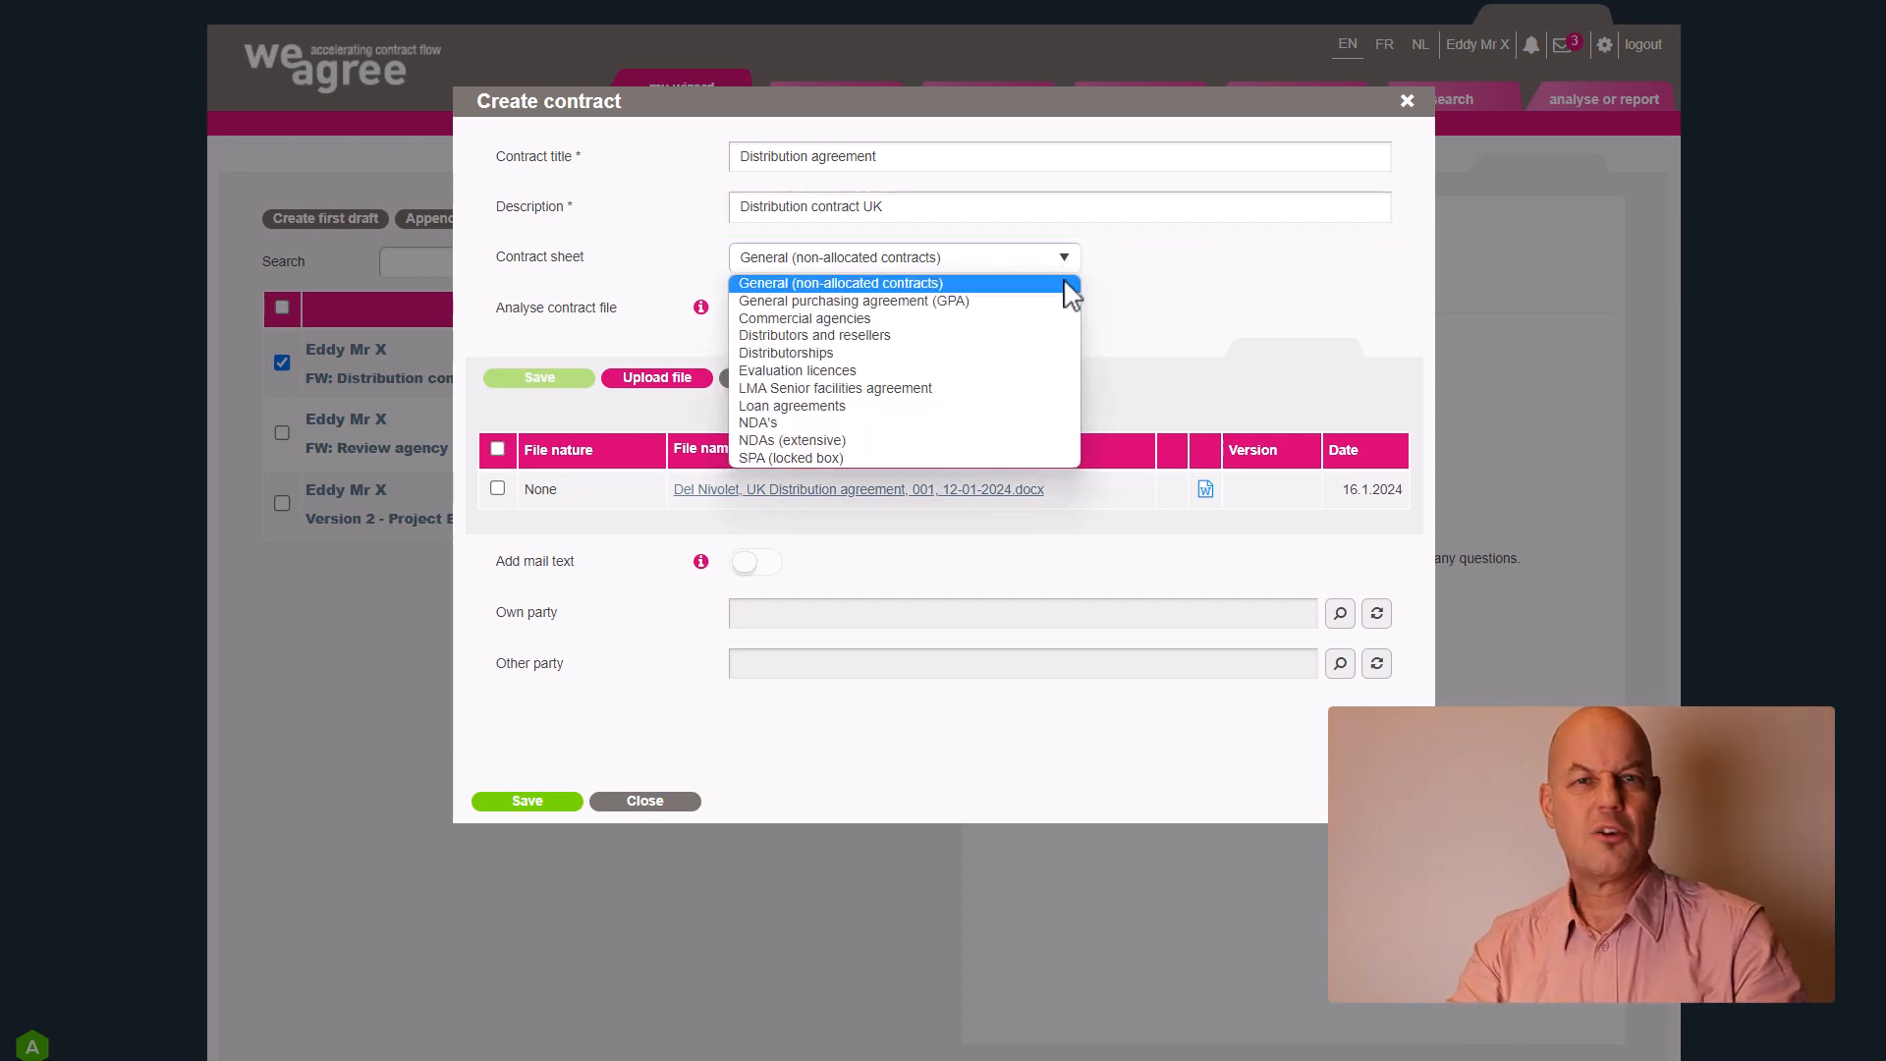
click(1066, 356)
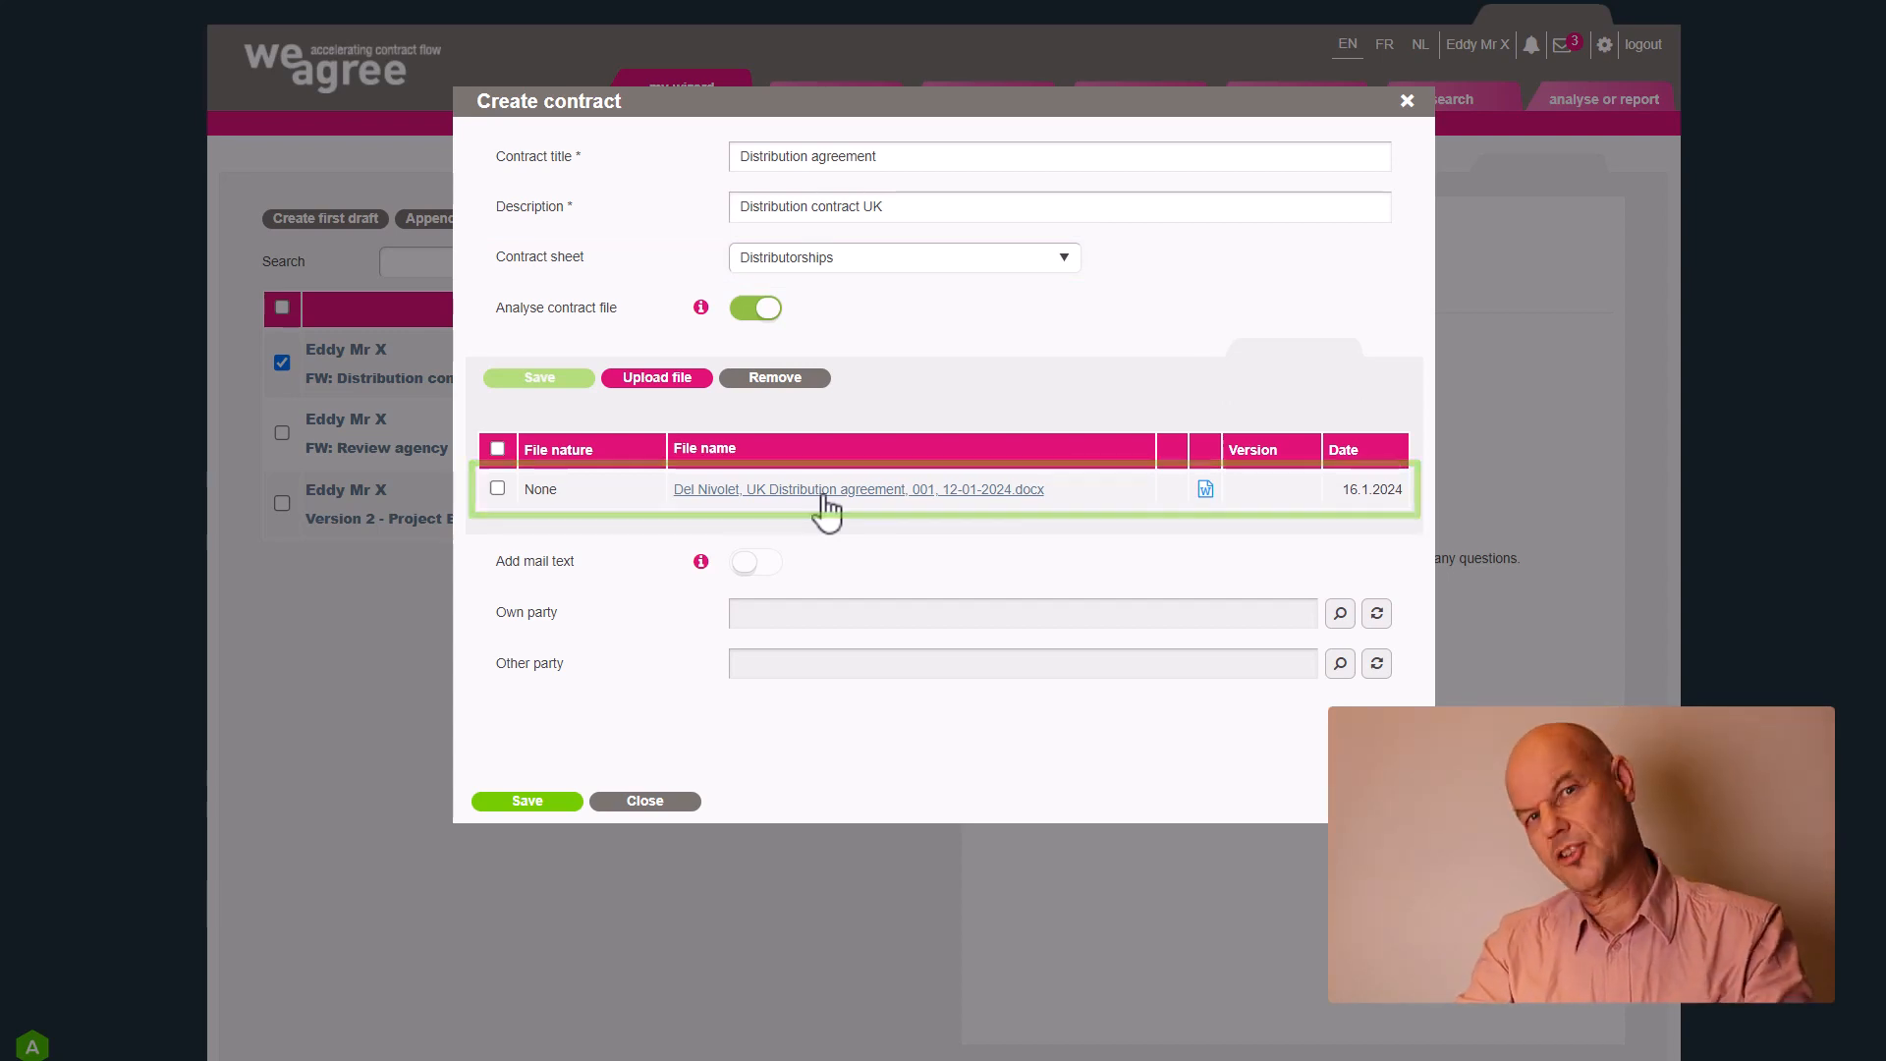
Rename the attached file to "Del Nivolet, UK Distribution agreement", with version 001 and file nature Draft contract
click(824, 496)
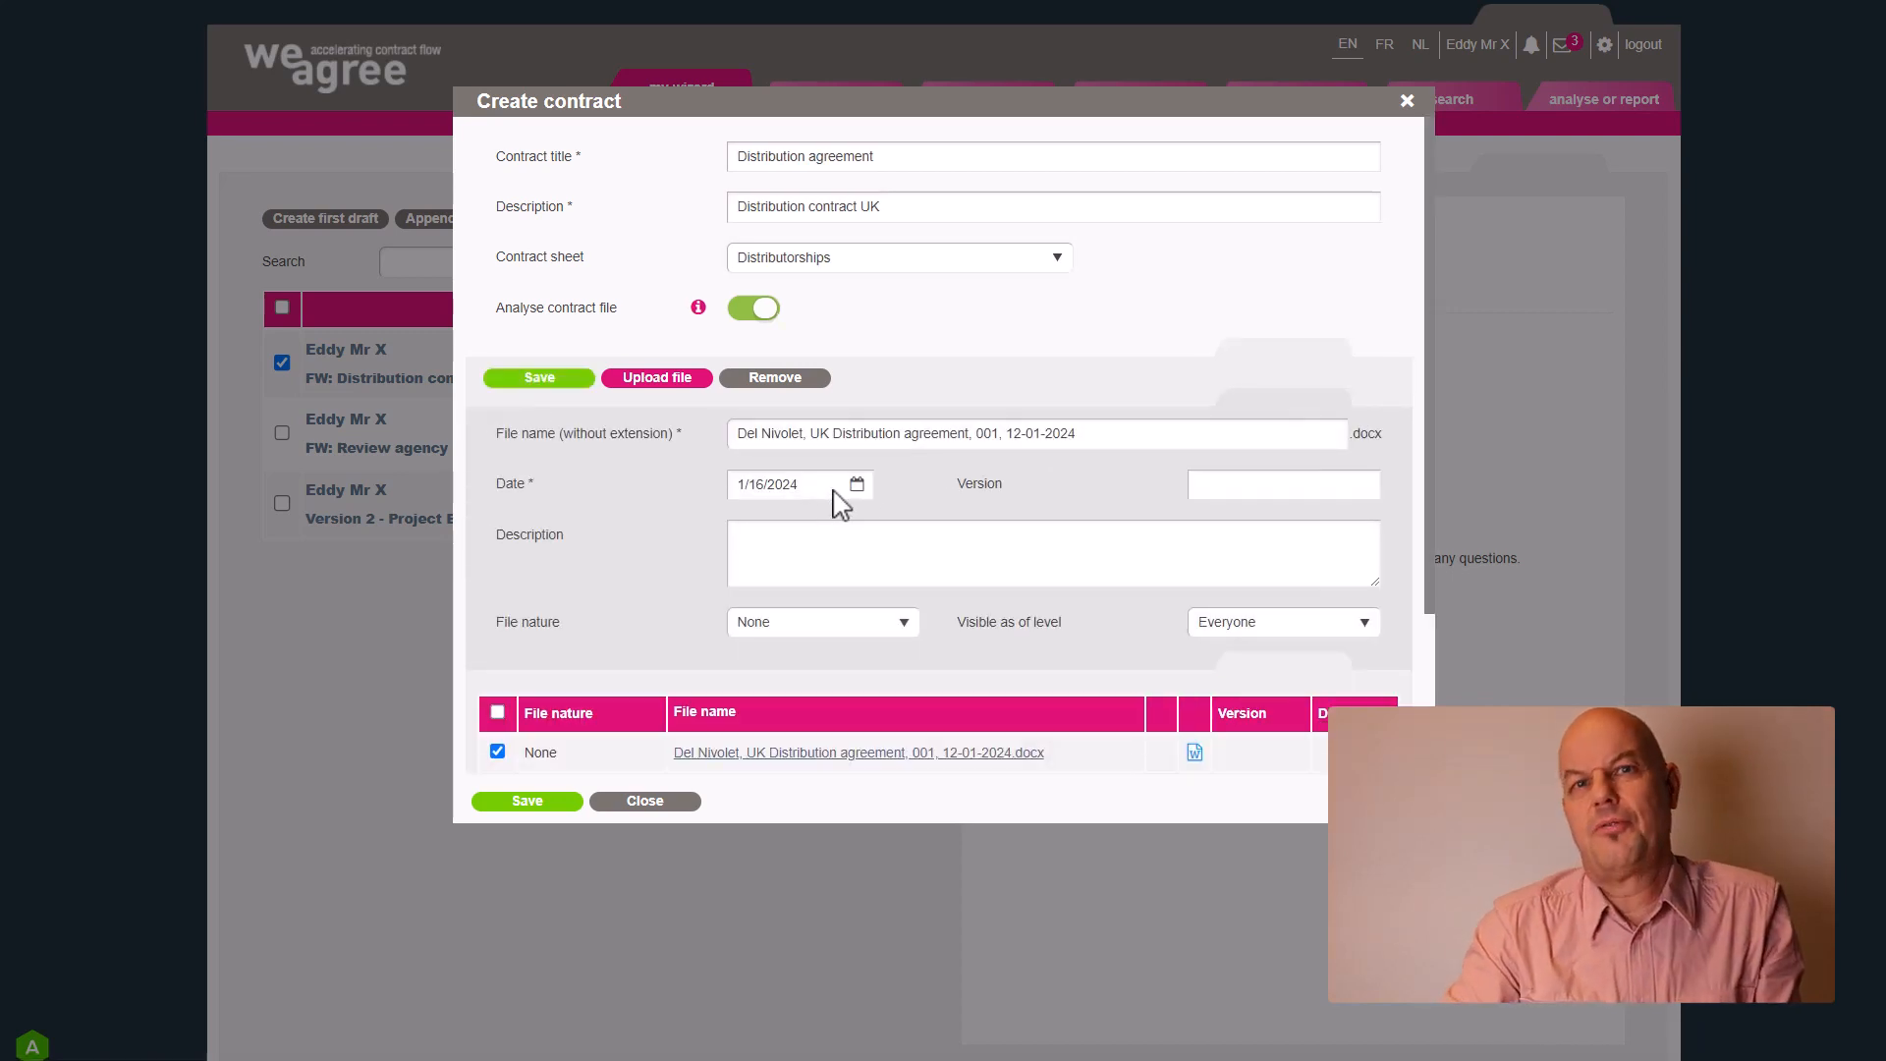
drag(970, 433, 1079, 435)
key(BackSpace)
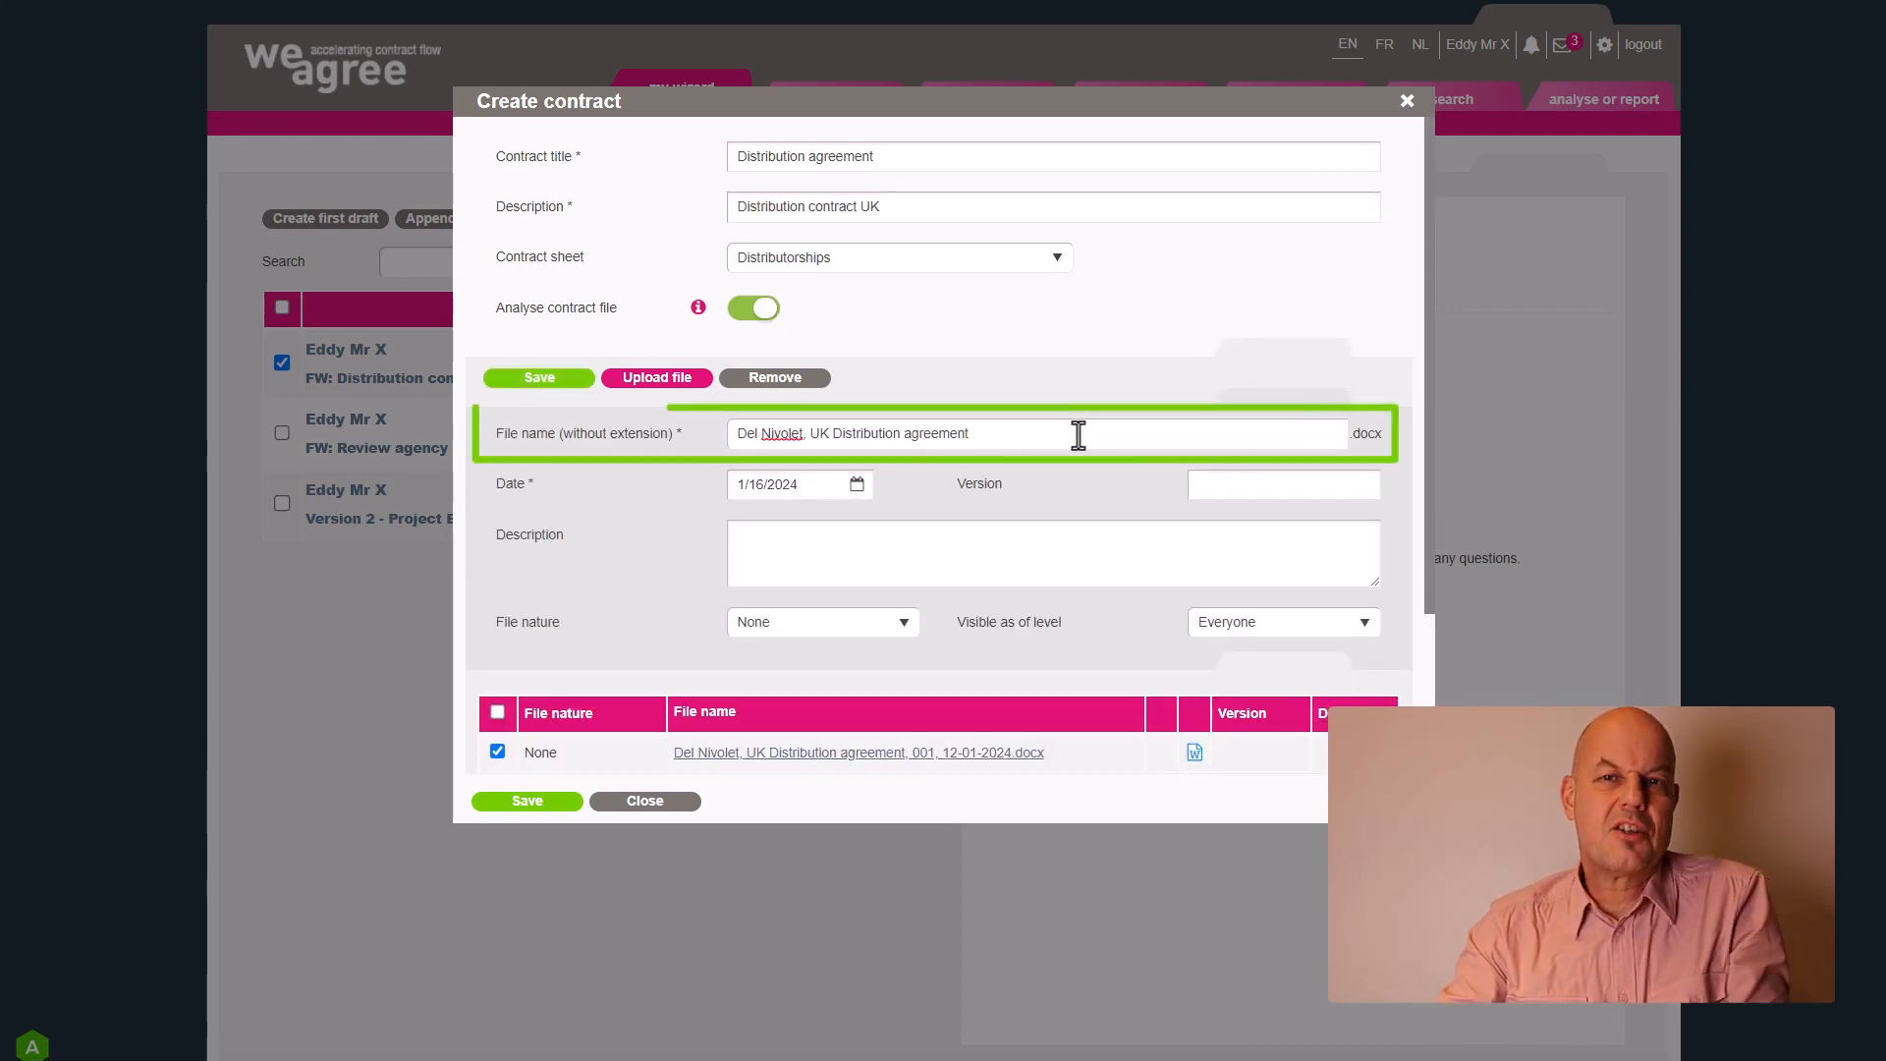
click(1205, 487)
text(001)
click(904, 624)
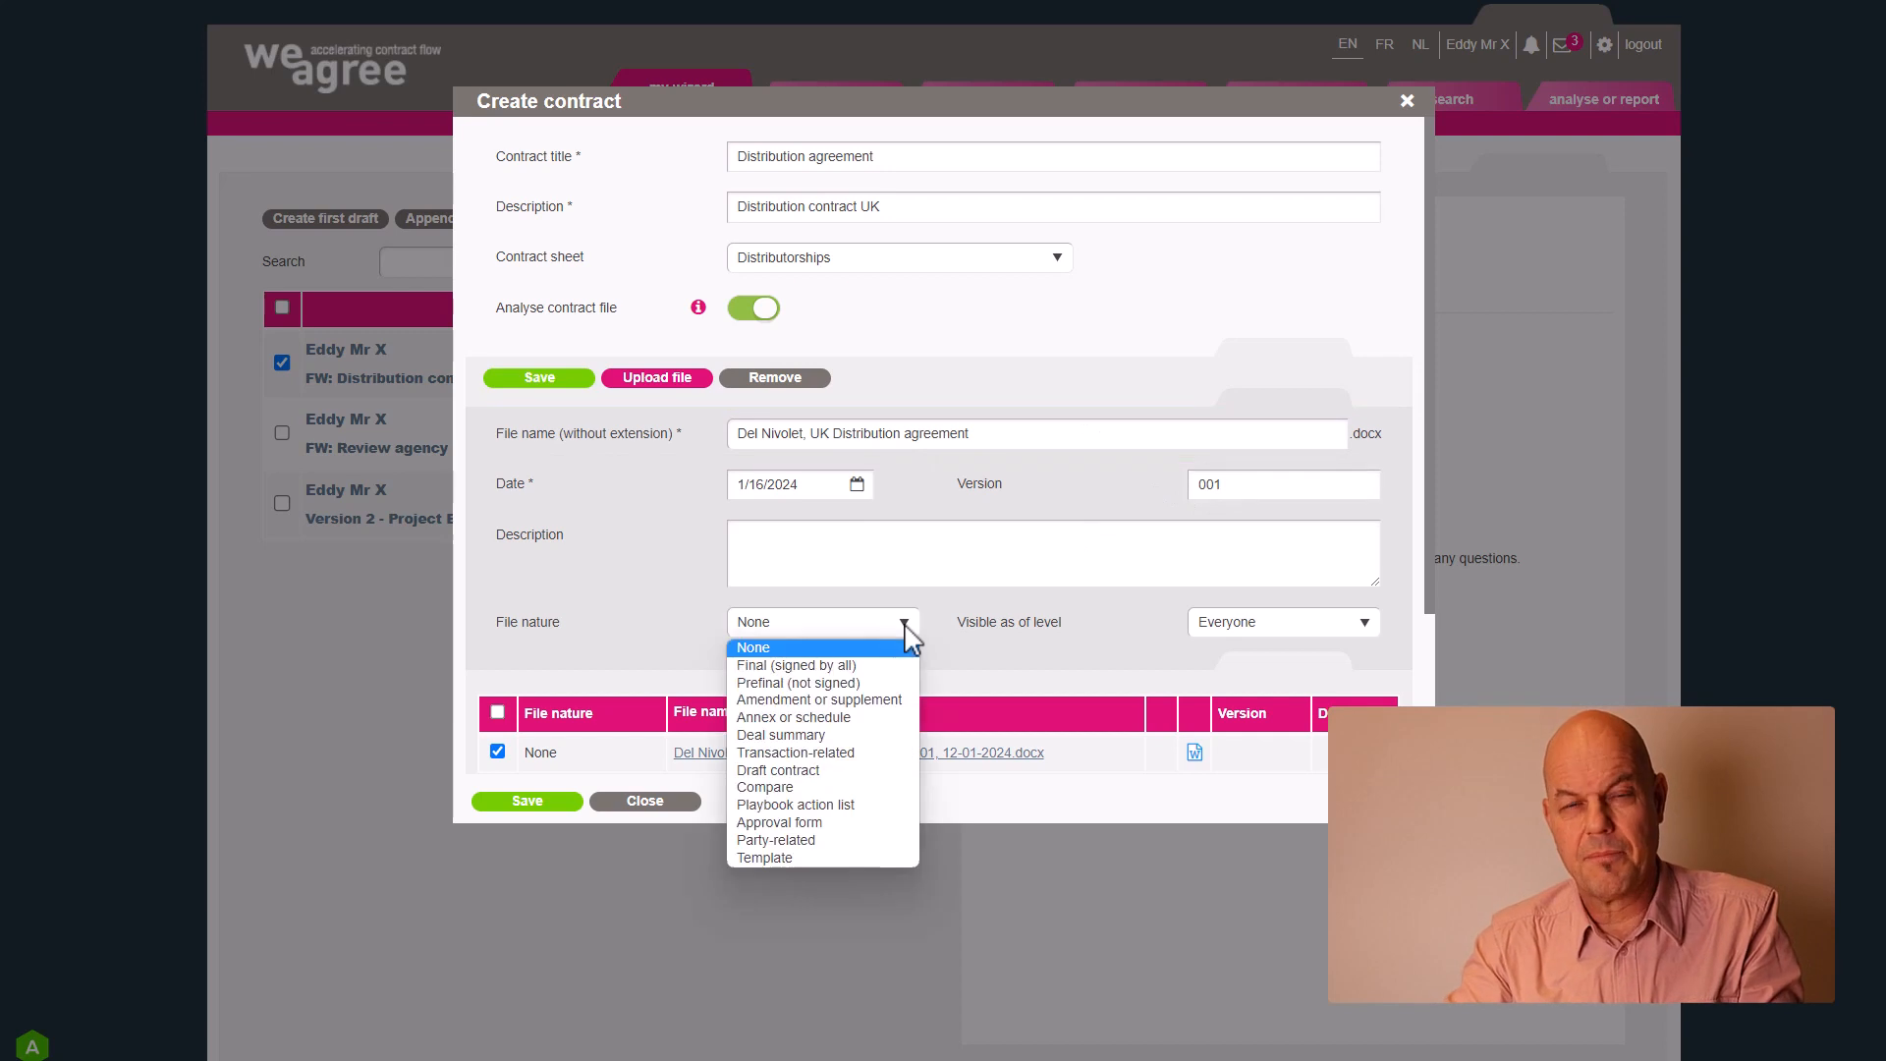
click(905, 773)
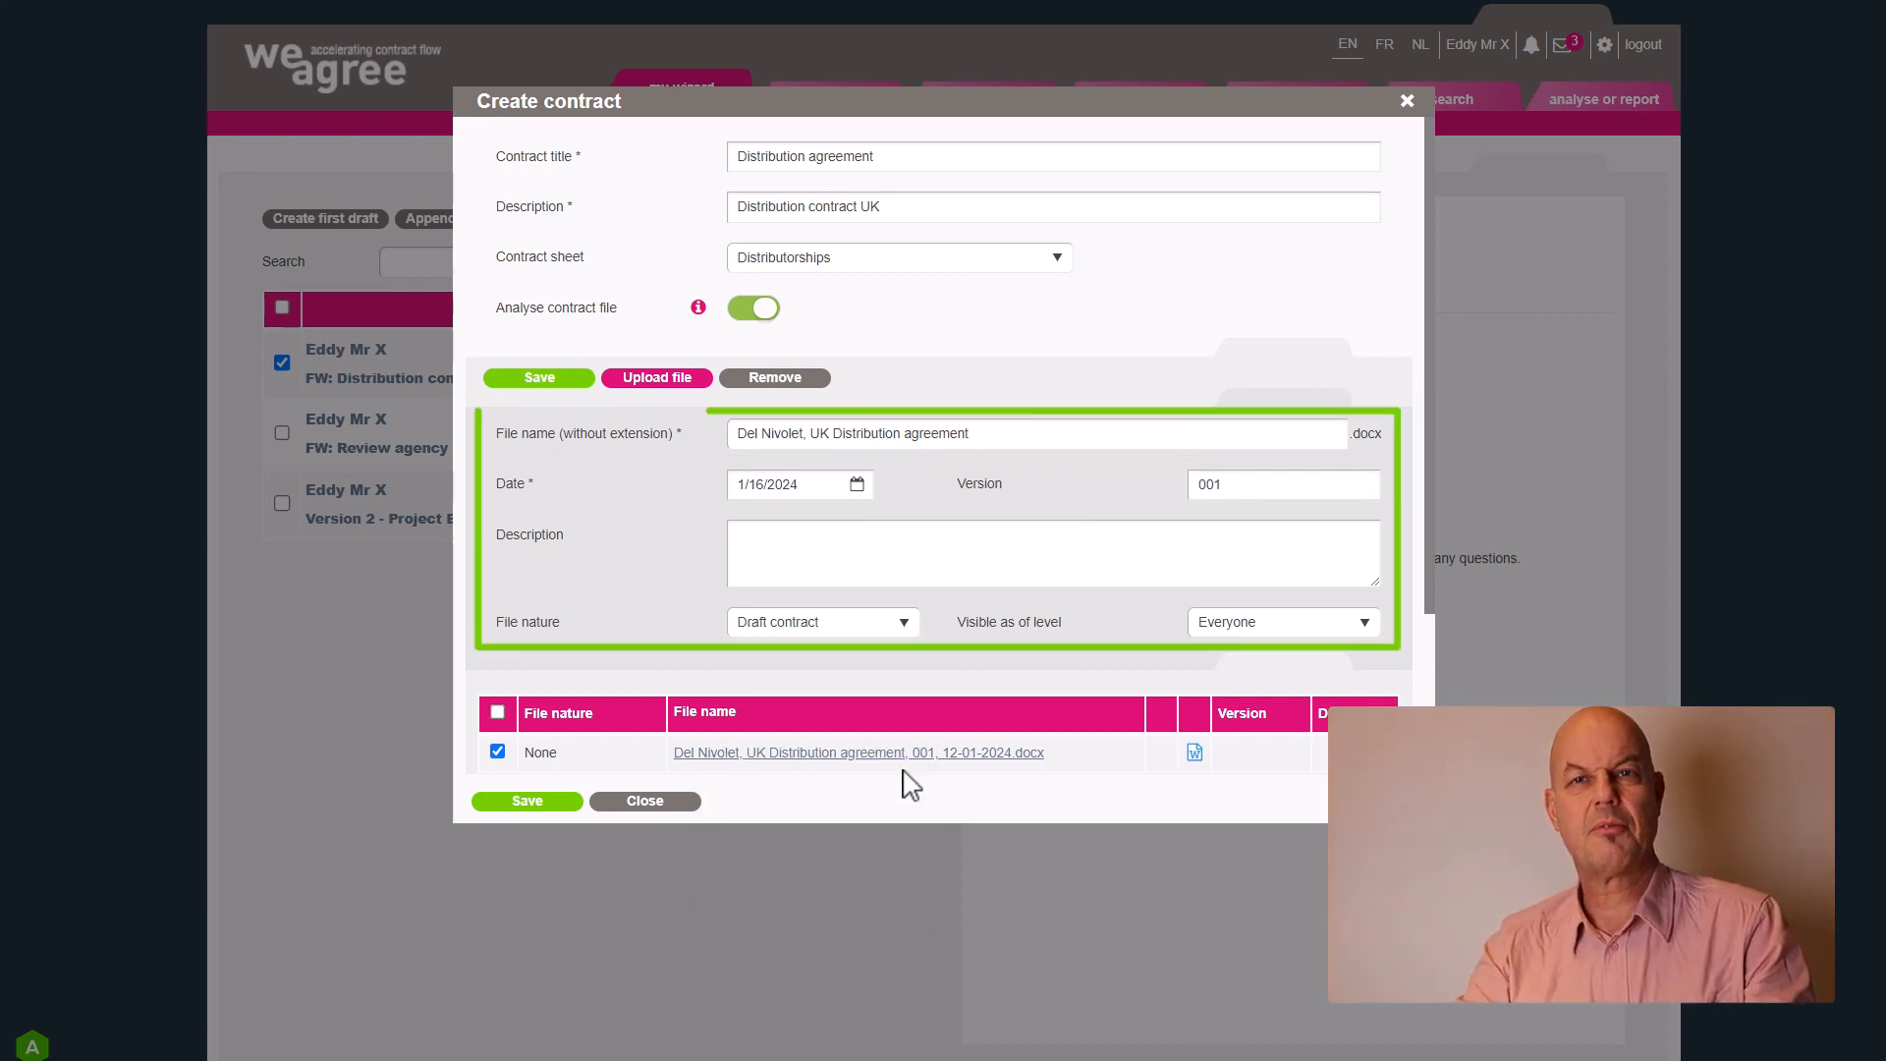
Keep the file's visibility level at Everyone and save the new contract
click(1365, 622)
click(1366, 622)
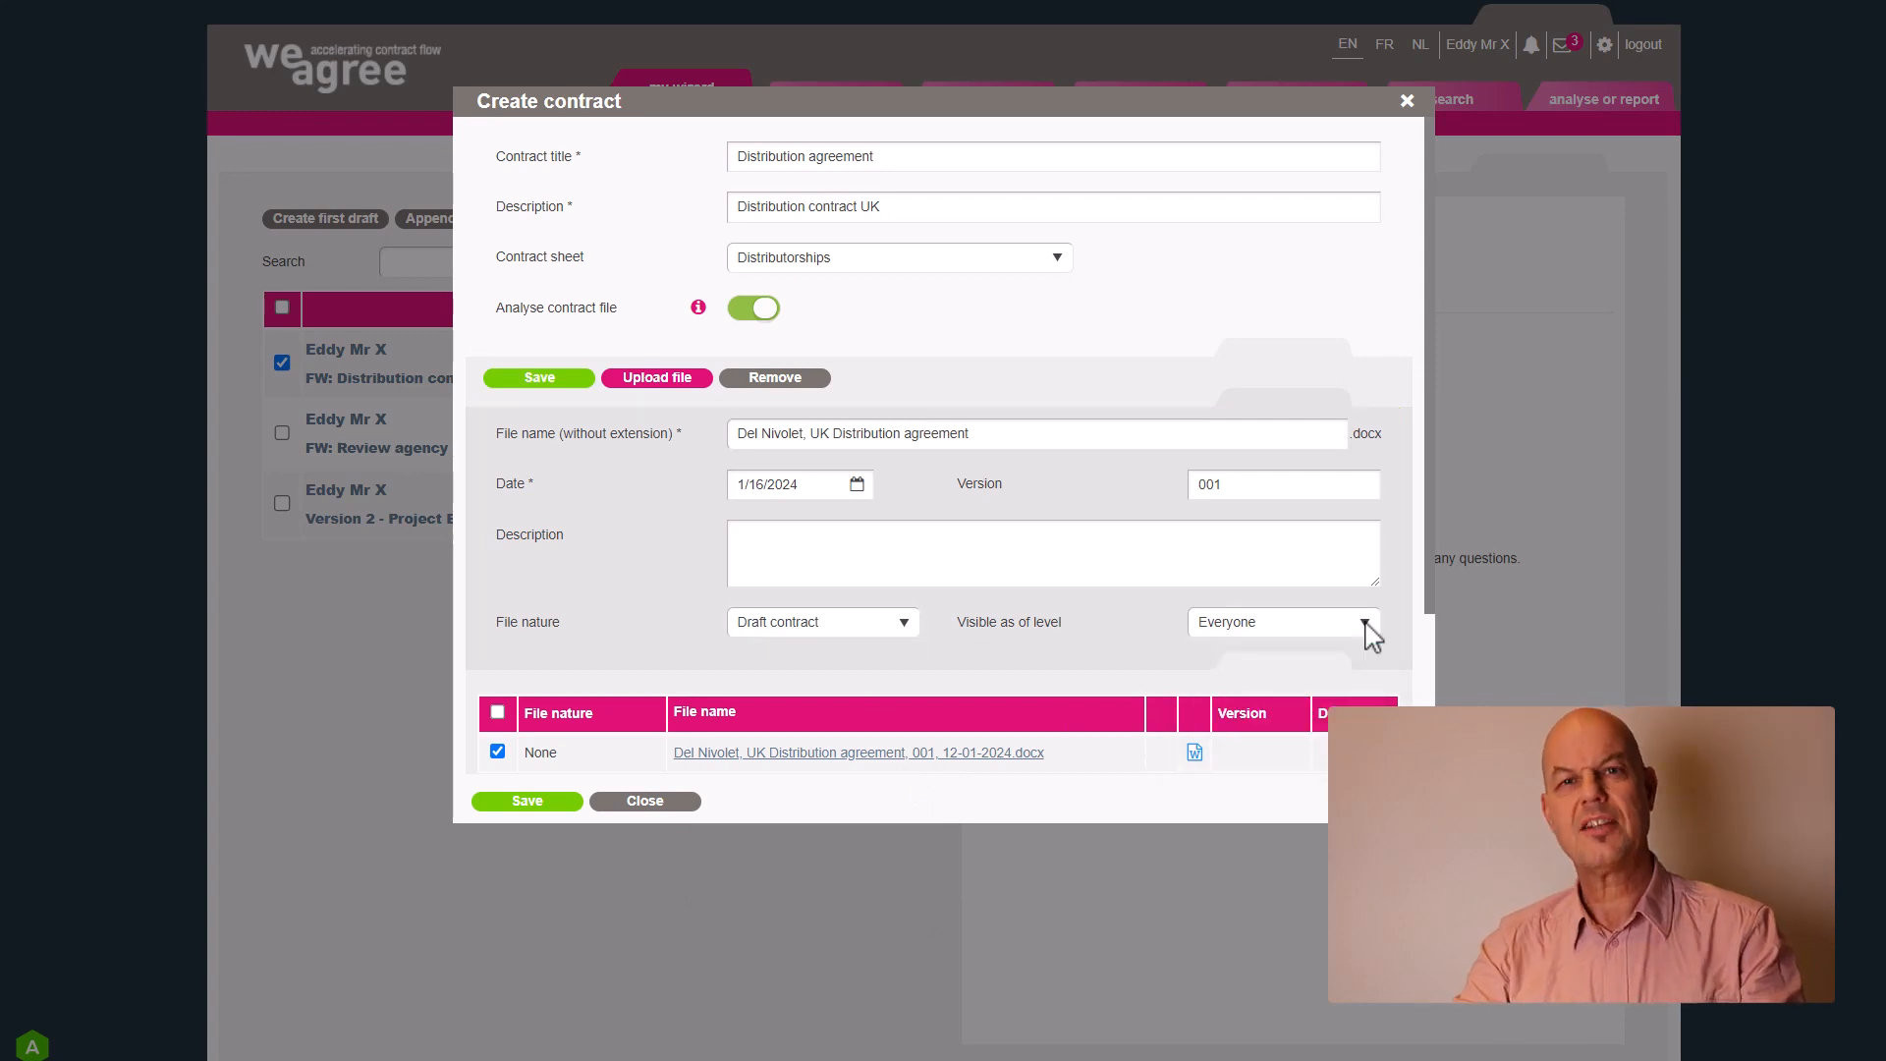
click(539, 808)
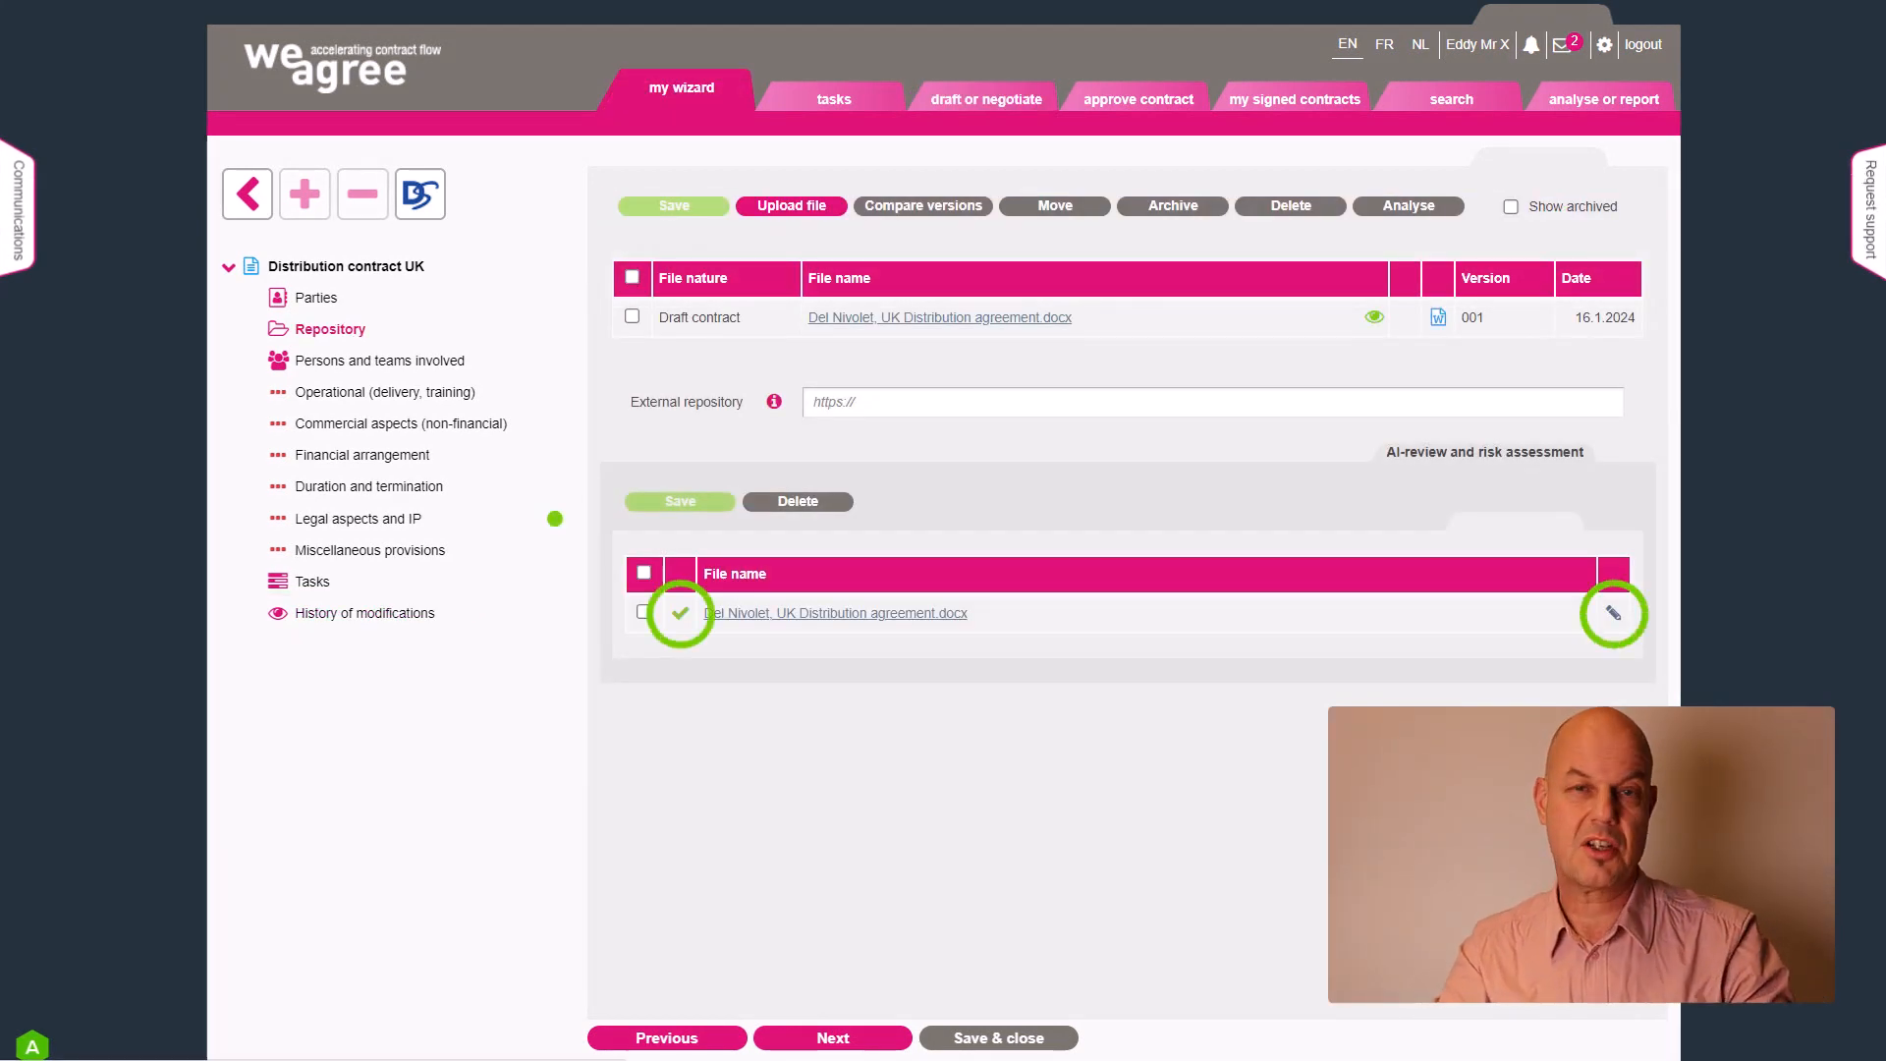
Open the AI review of the "Del Nivolet, UK Distribution agreement.docx" file together with its review and risk assessment tags
click(1613, 614)
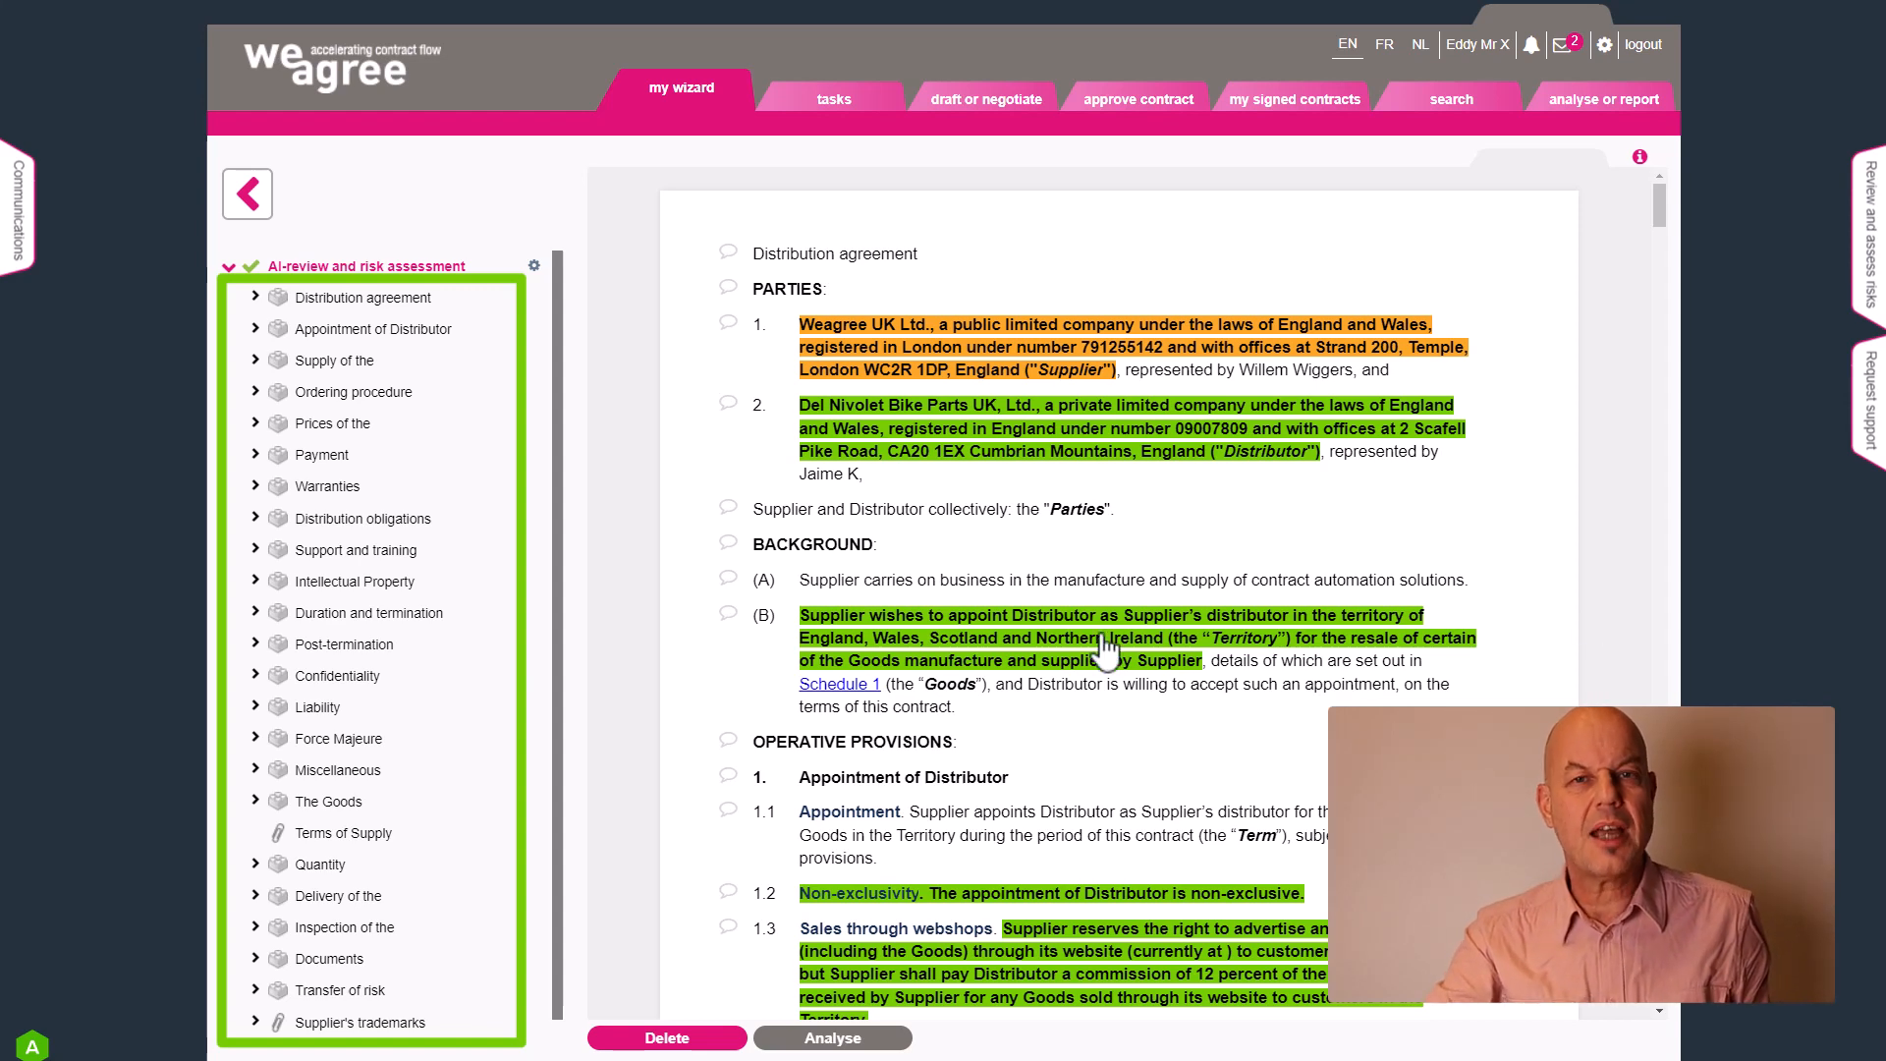
click(1870, 236)
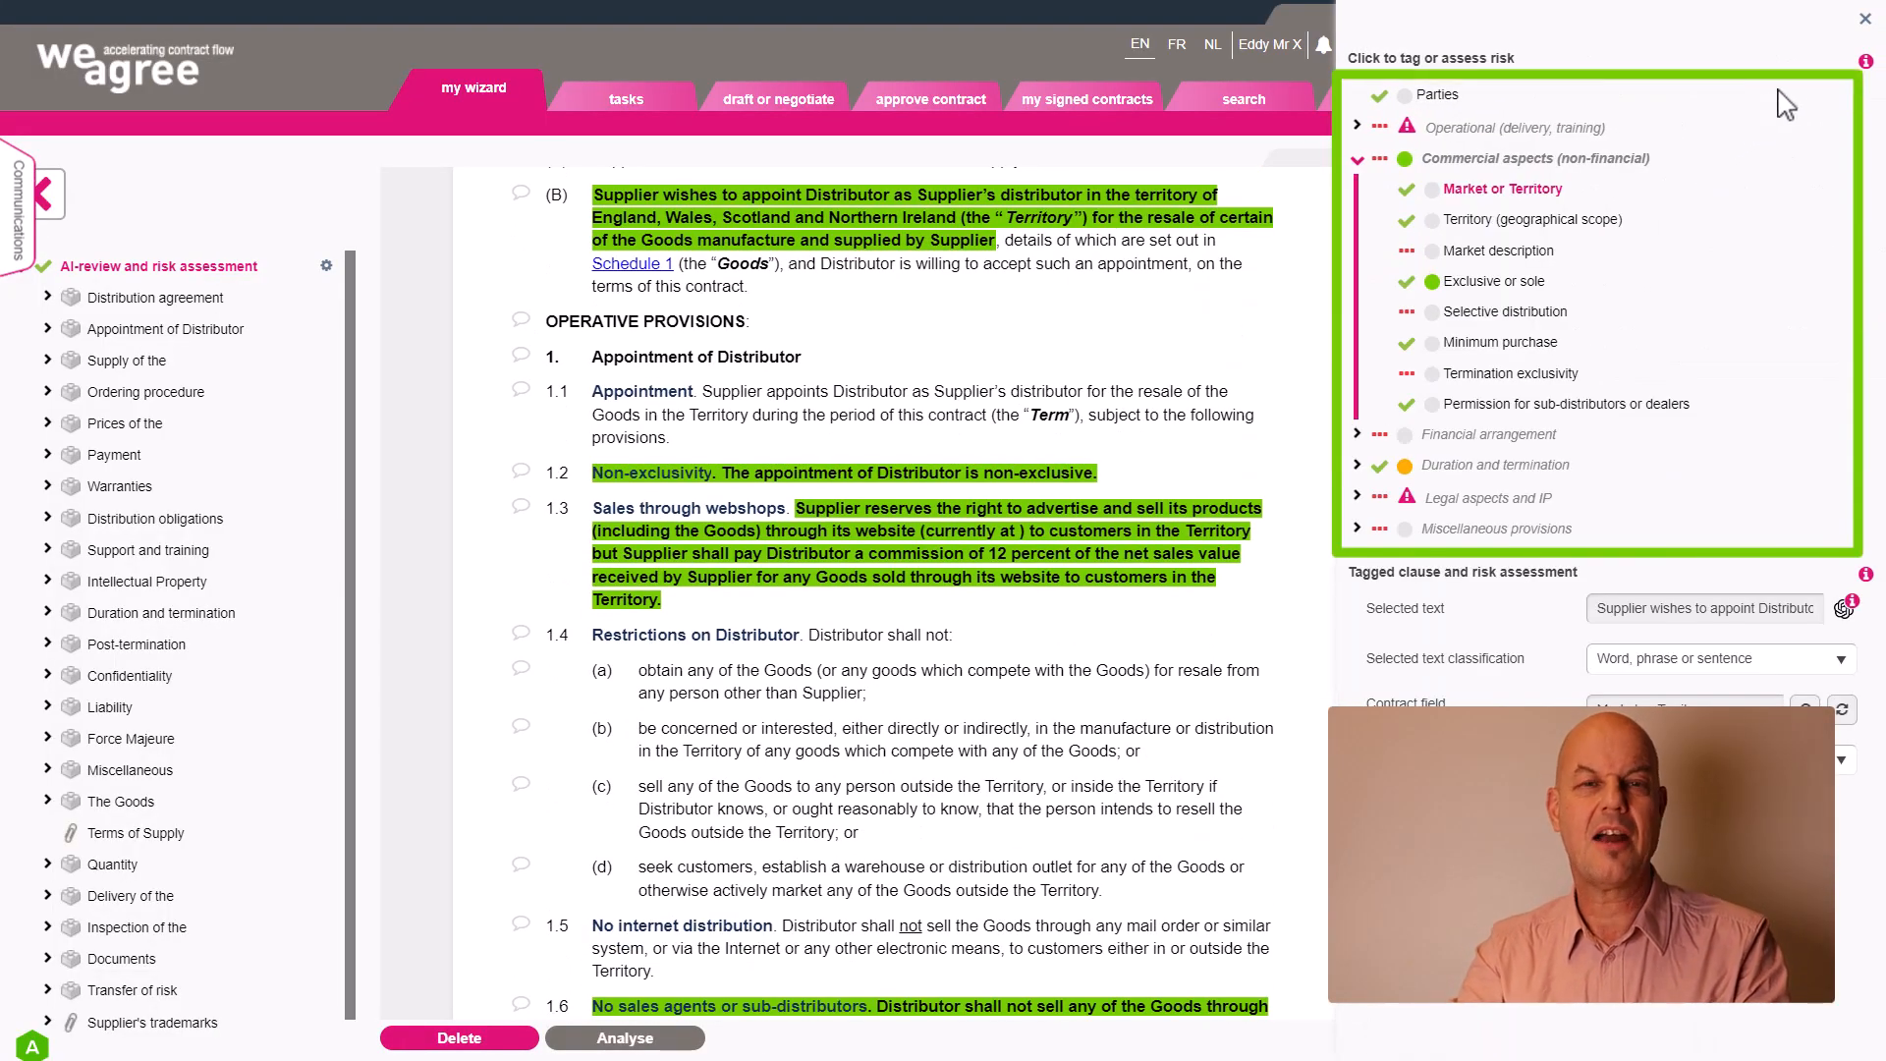
click(1865, 22)
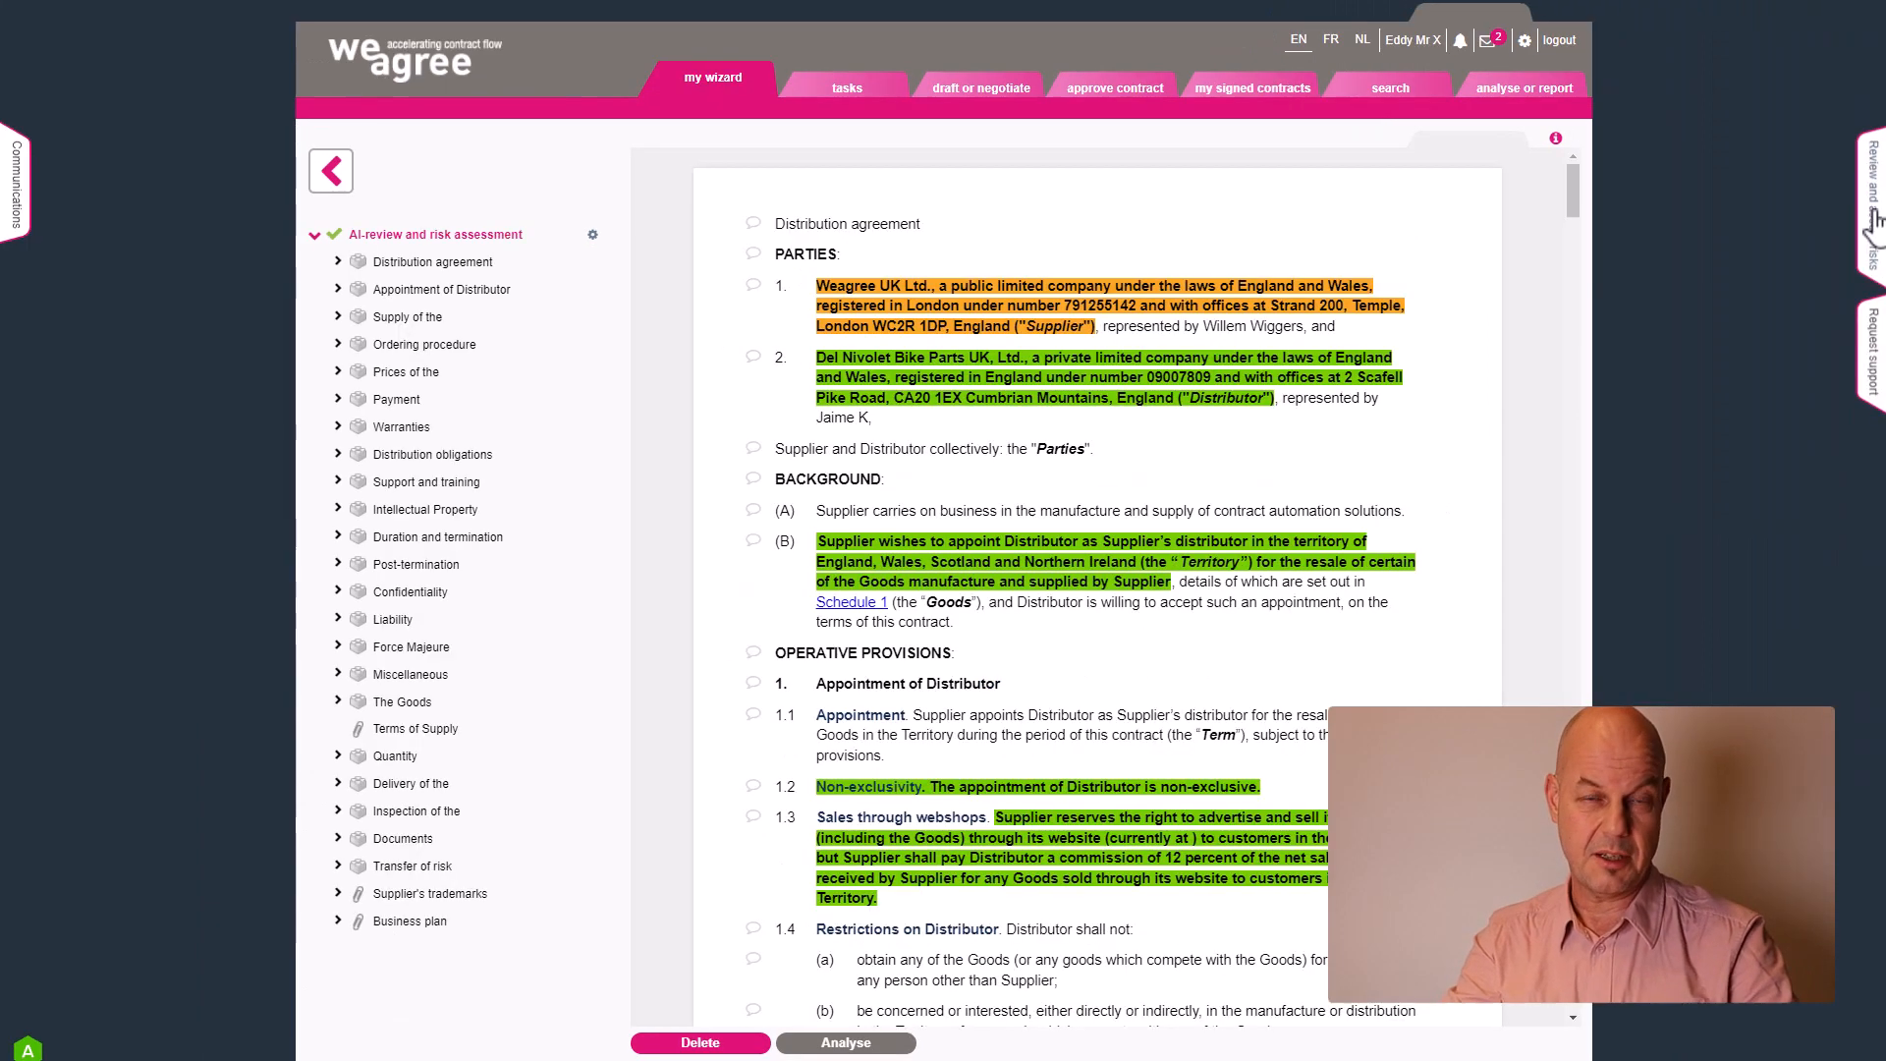
click(1875, 218)
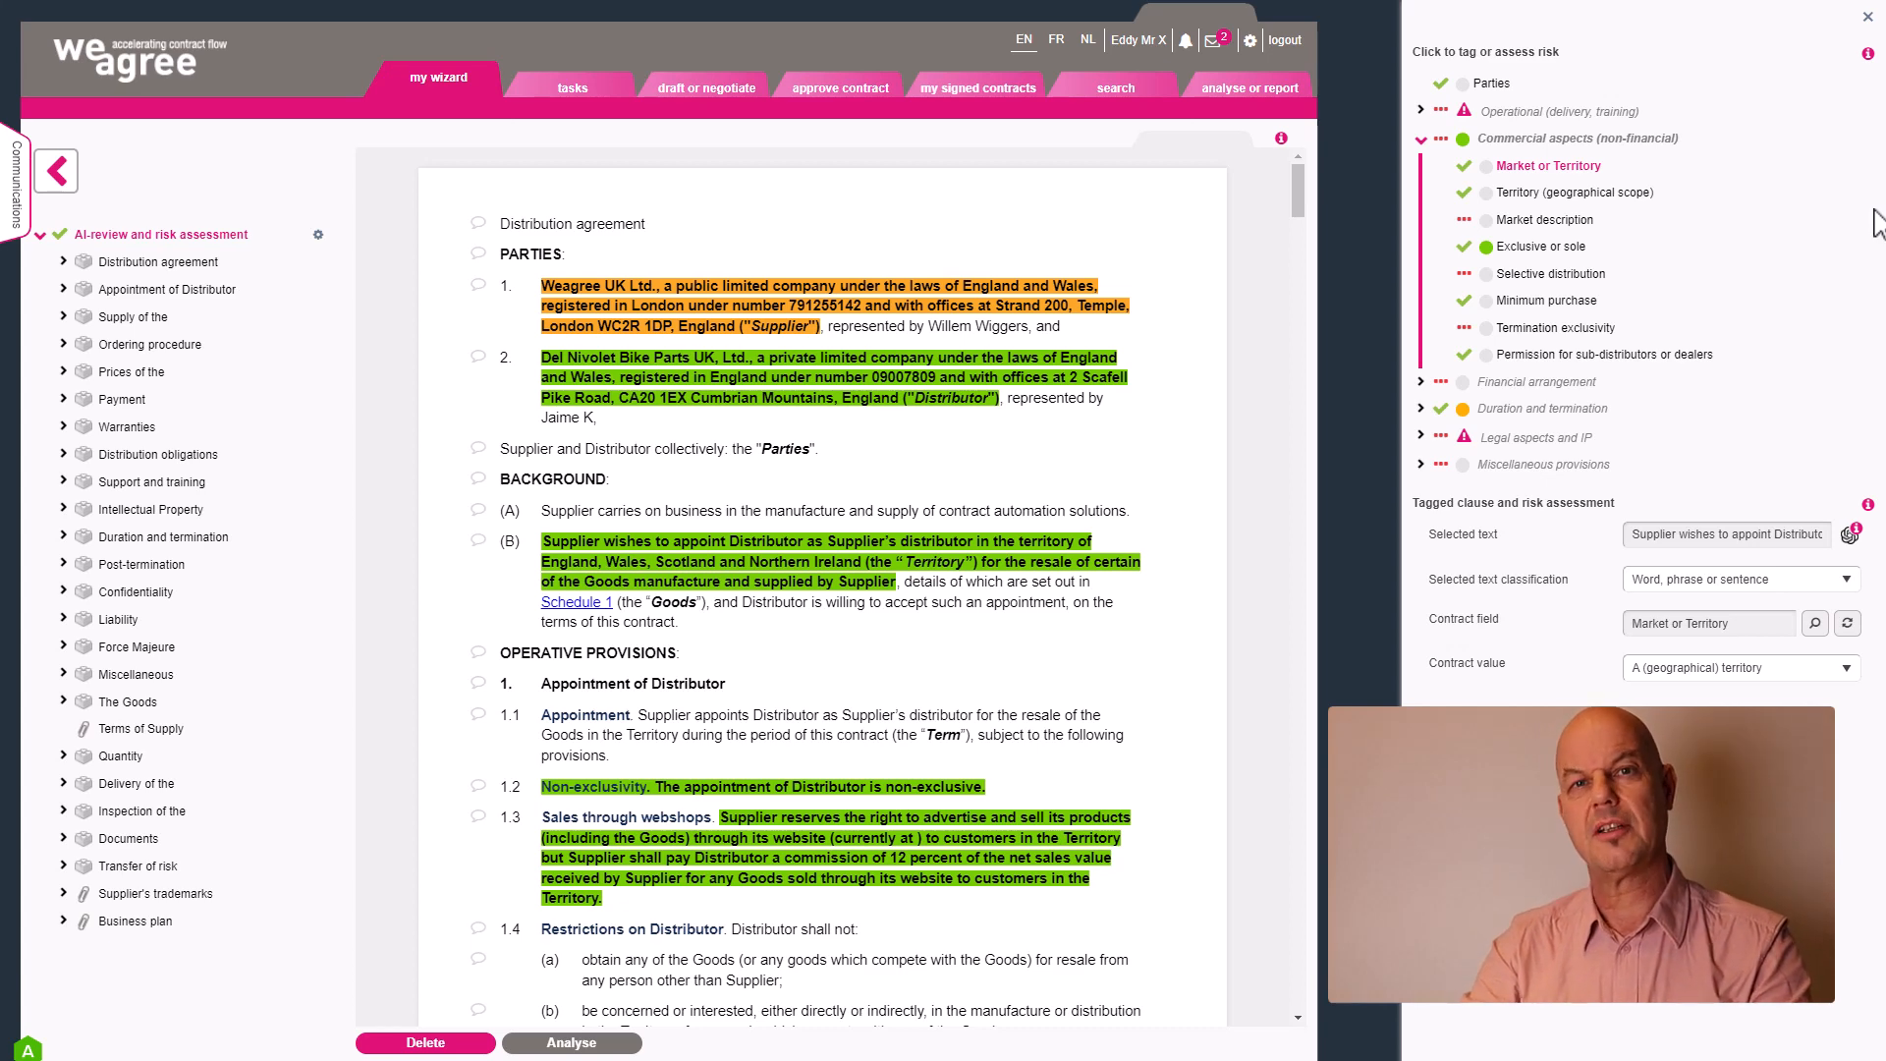
Browse the contract outline from the Duration and termination clause back to the earlier clauses
key(Up)
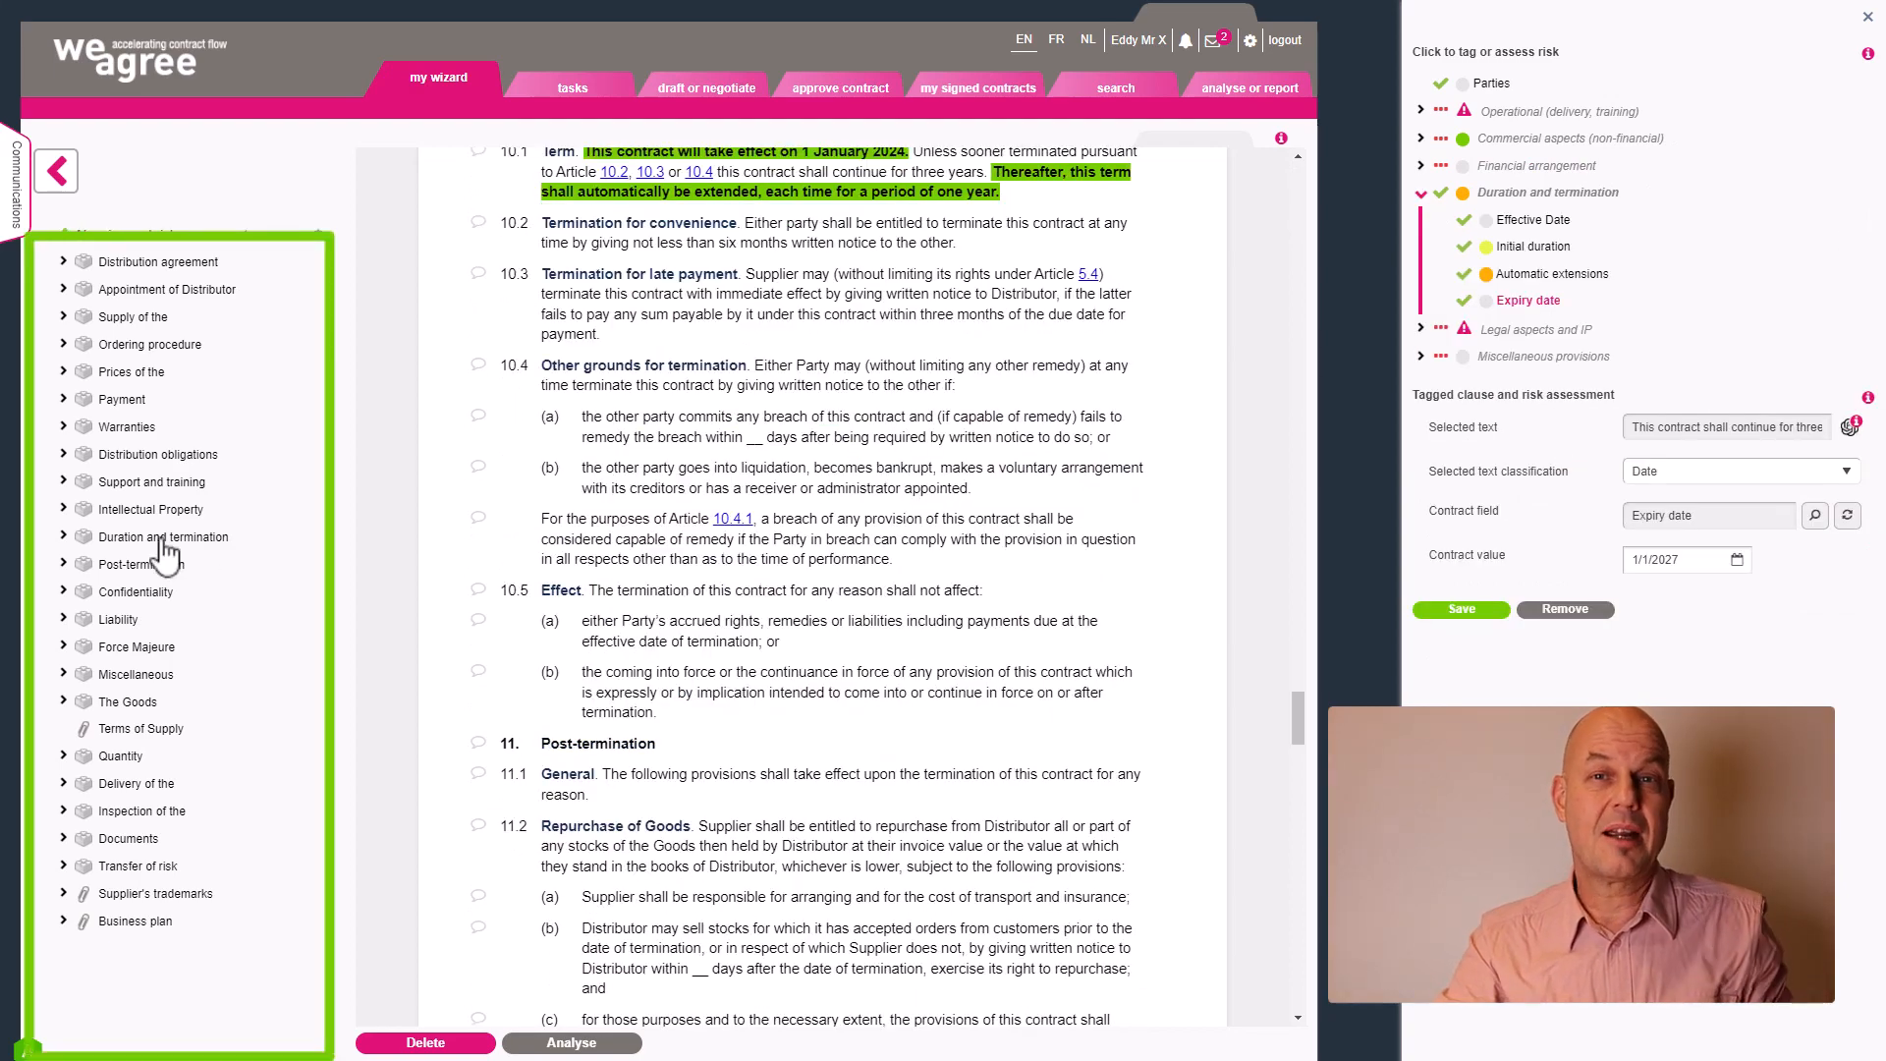
click(160, 540)
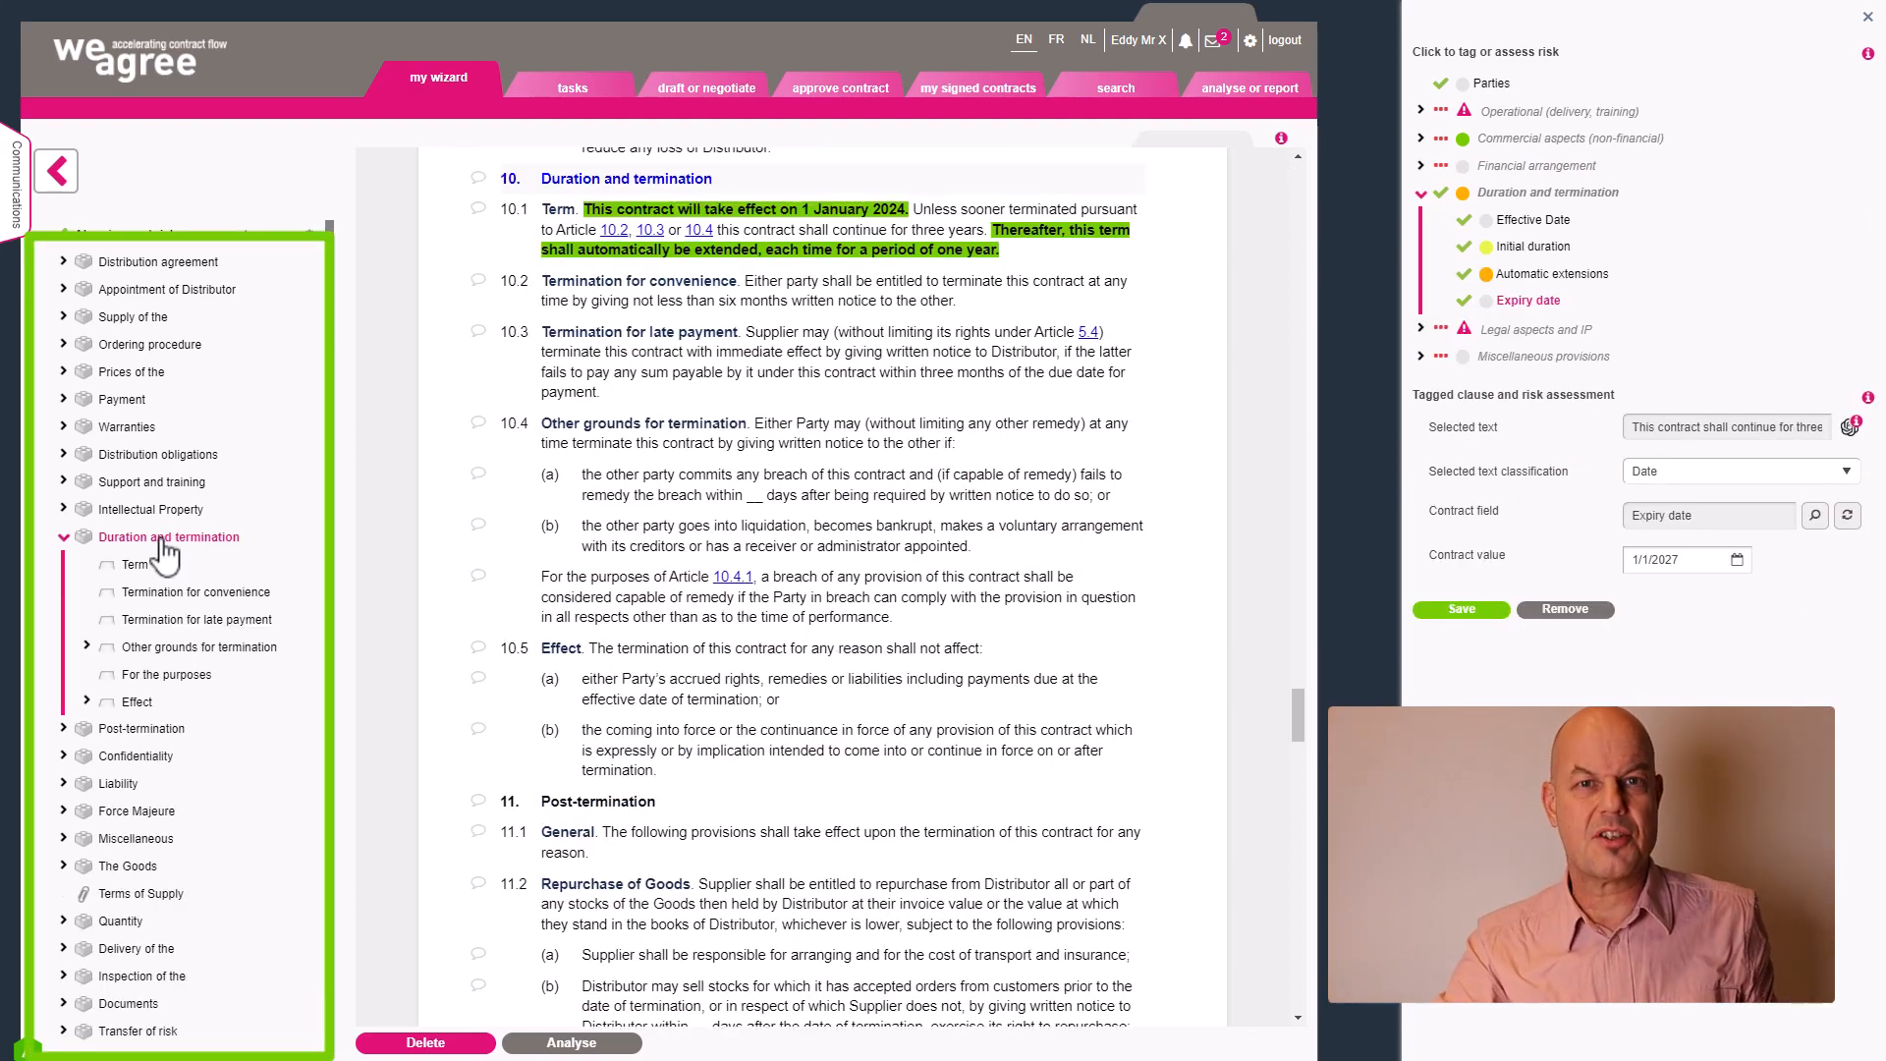
click(135, 374)
click(136, 295)
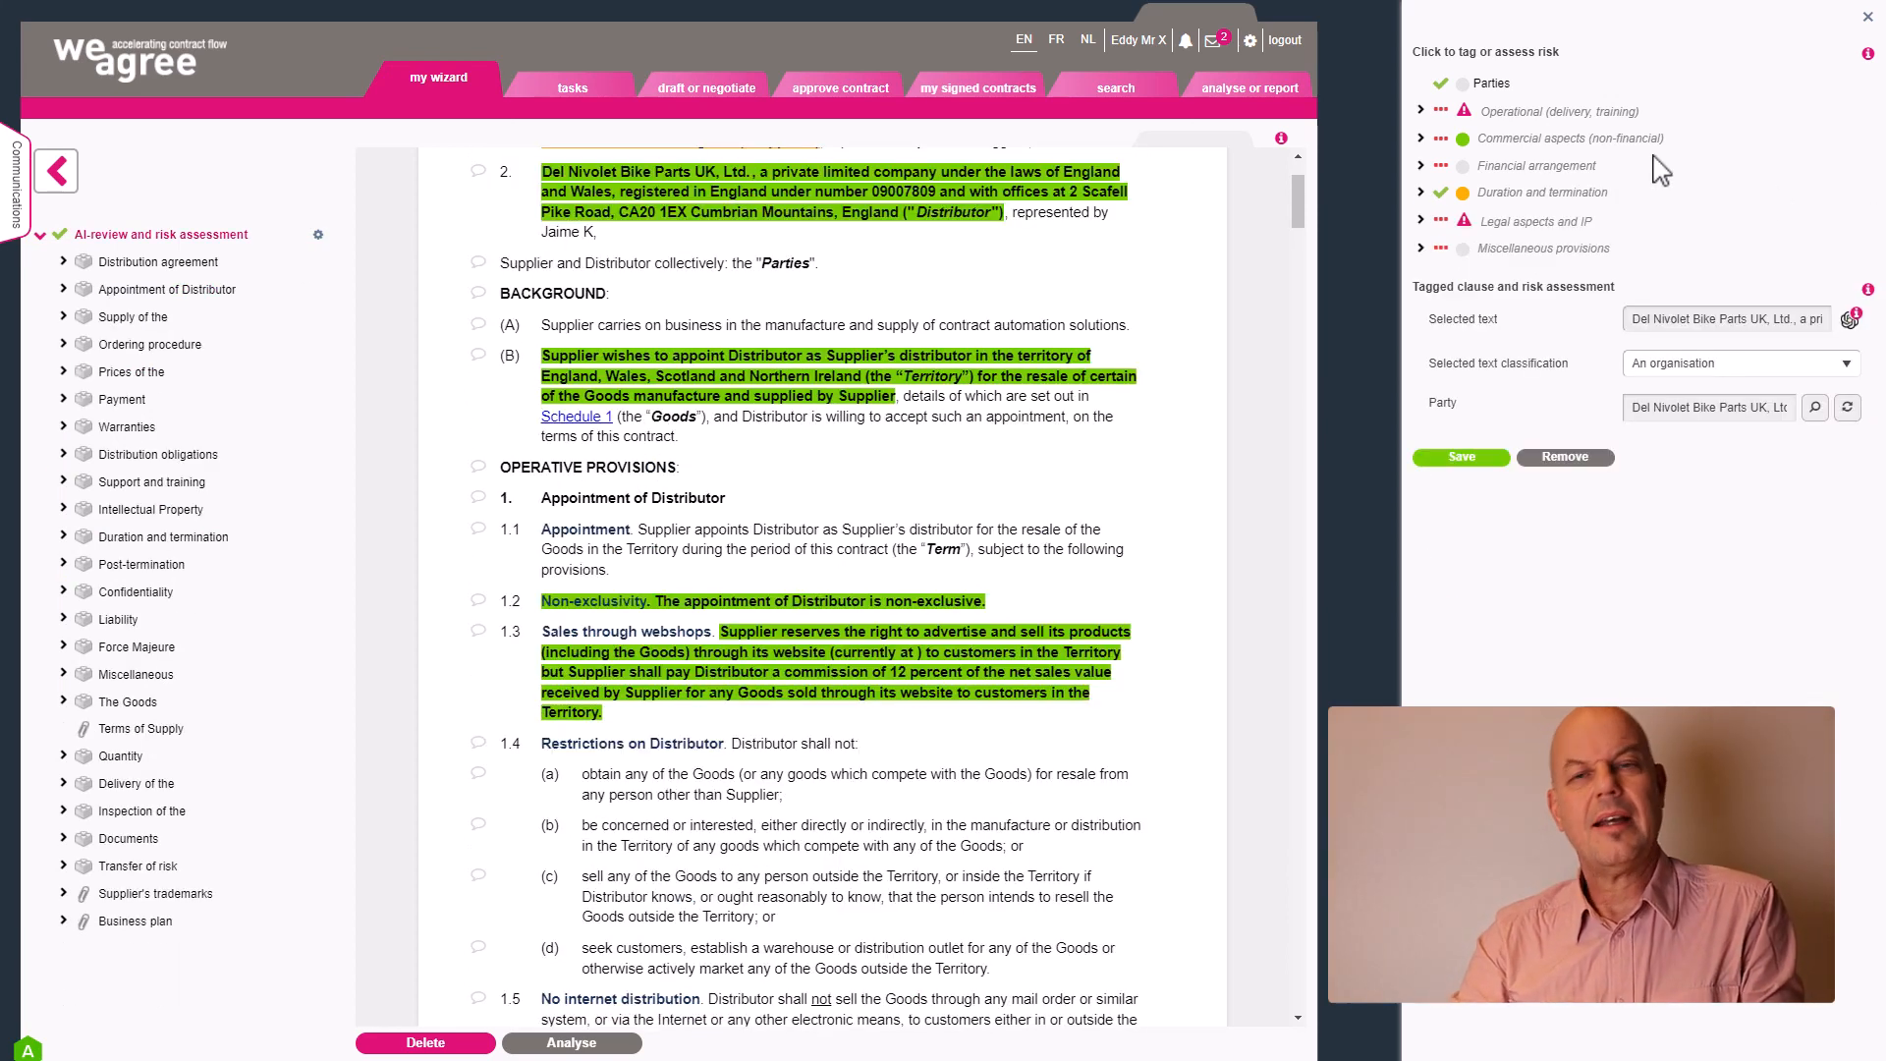
Inspect the organisation tag on the Supplier's party clause at the start of the contract
mouse_move(1468, 114)
scroll(683, 239, up, 2)
click(683, 239)
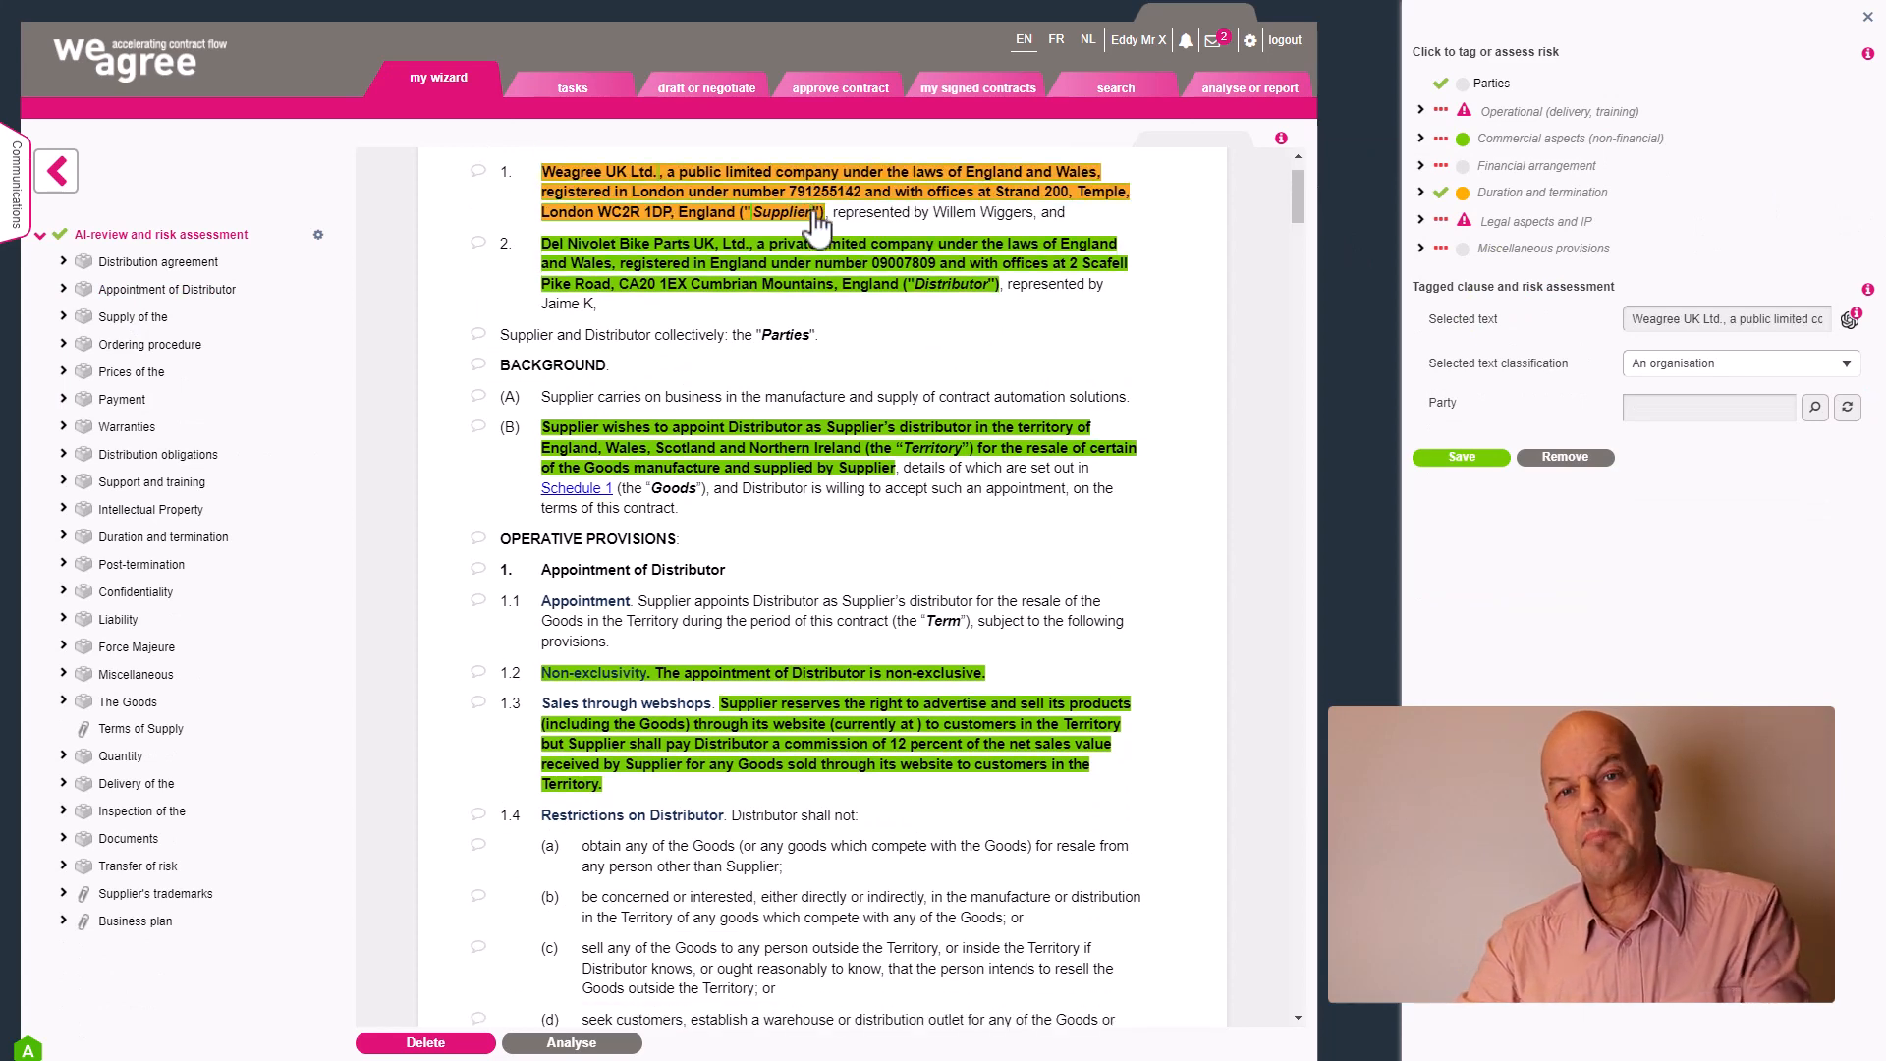
Examine the Market or Territory, Territory (geographical scope) and Exclusive or sole tags under Commercial aspects (non-financial)
click(147, 290)
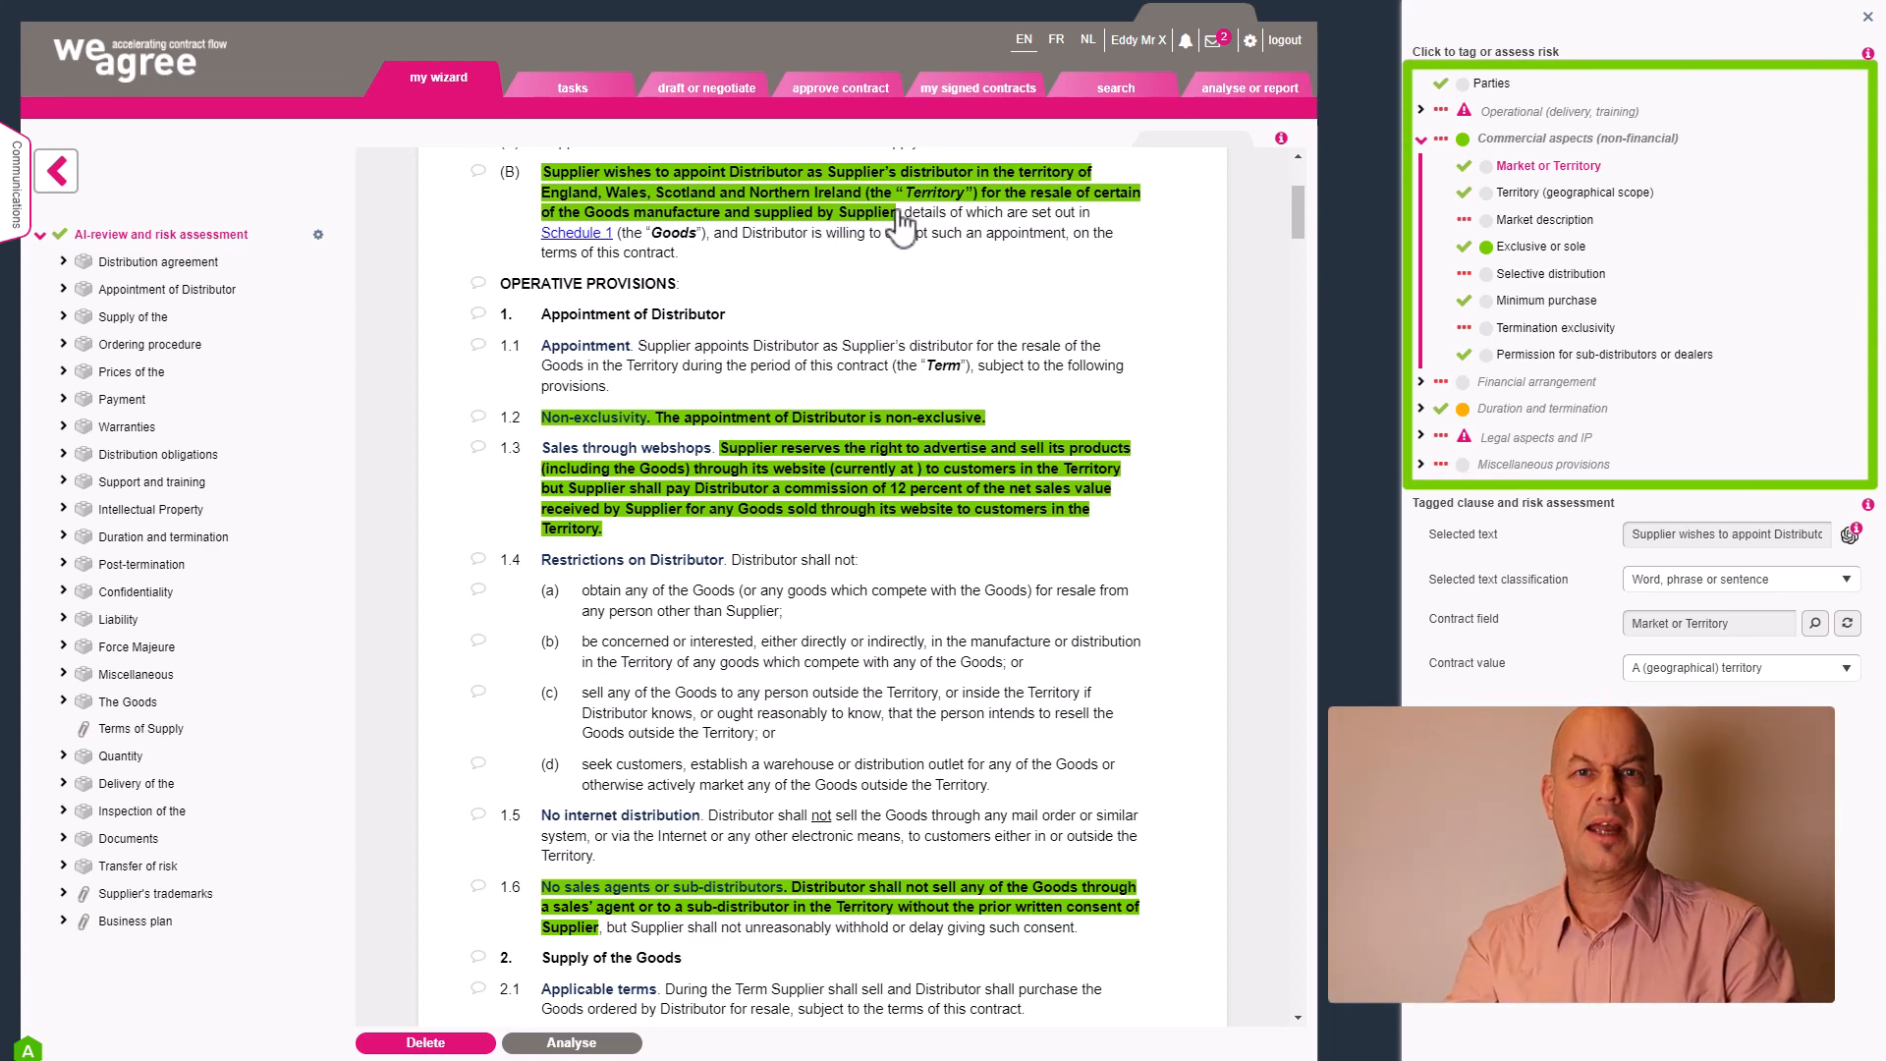
click(1547, 196)
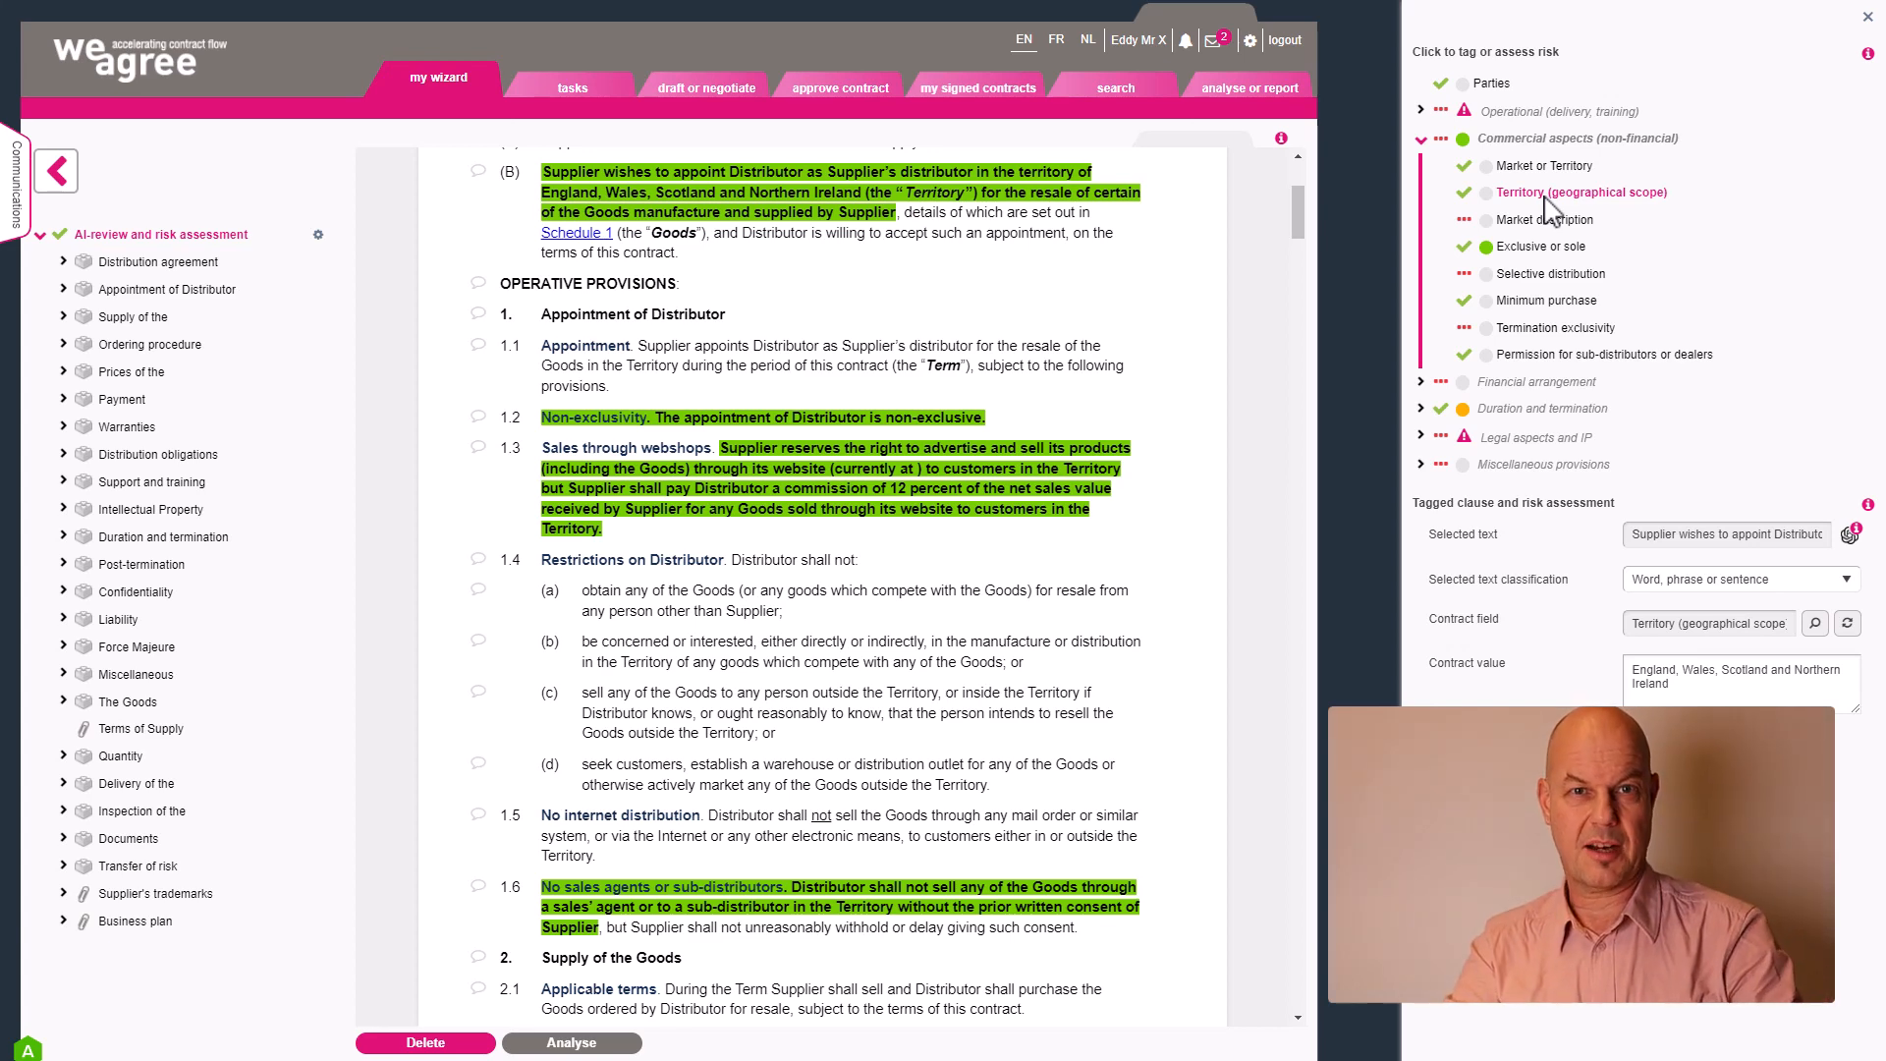
click(1422, 141)
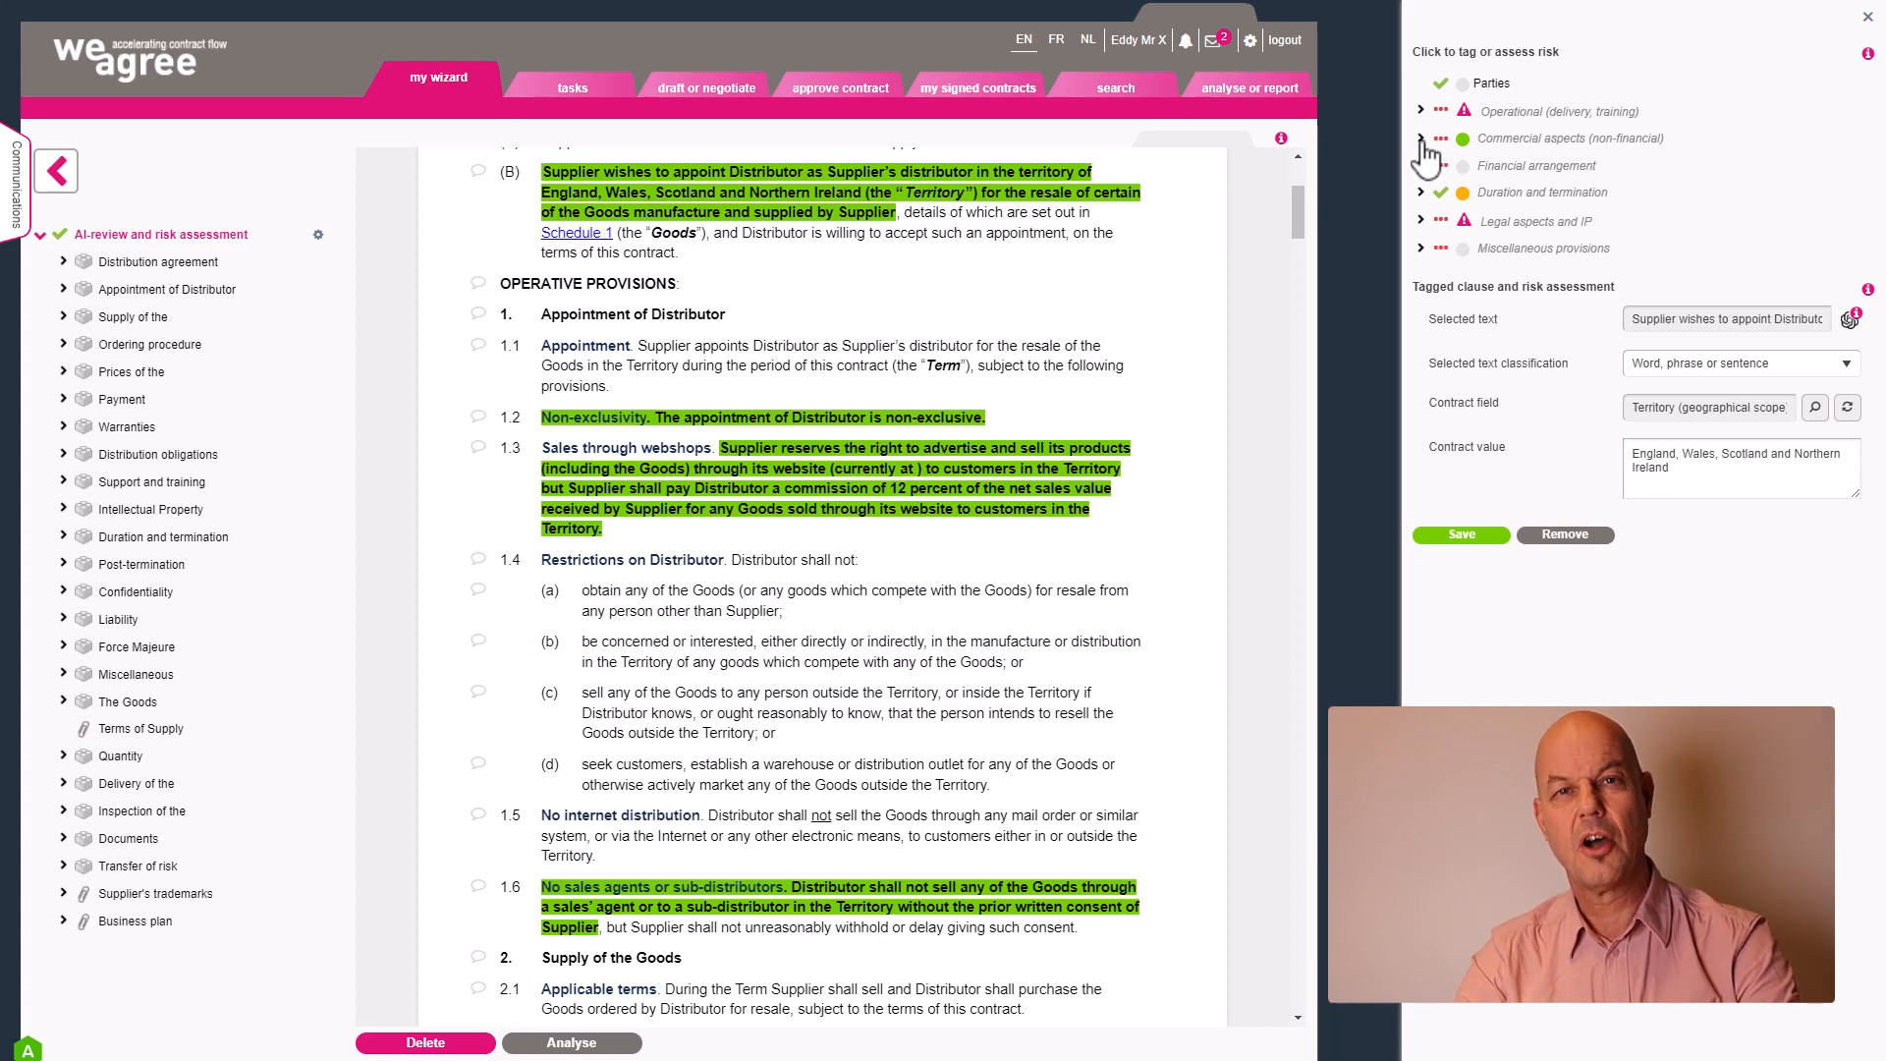
click(1421, 138)
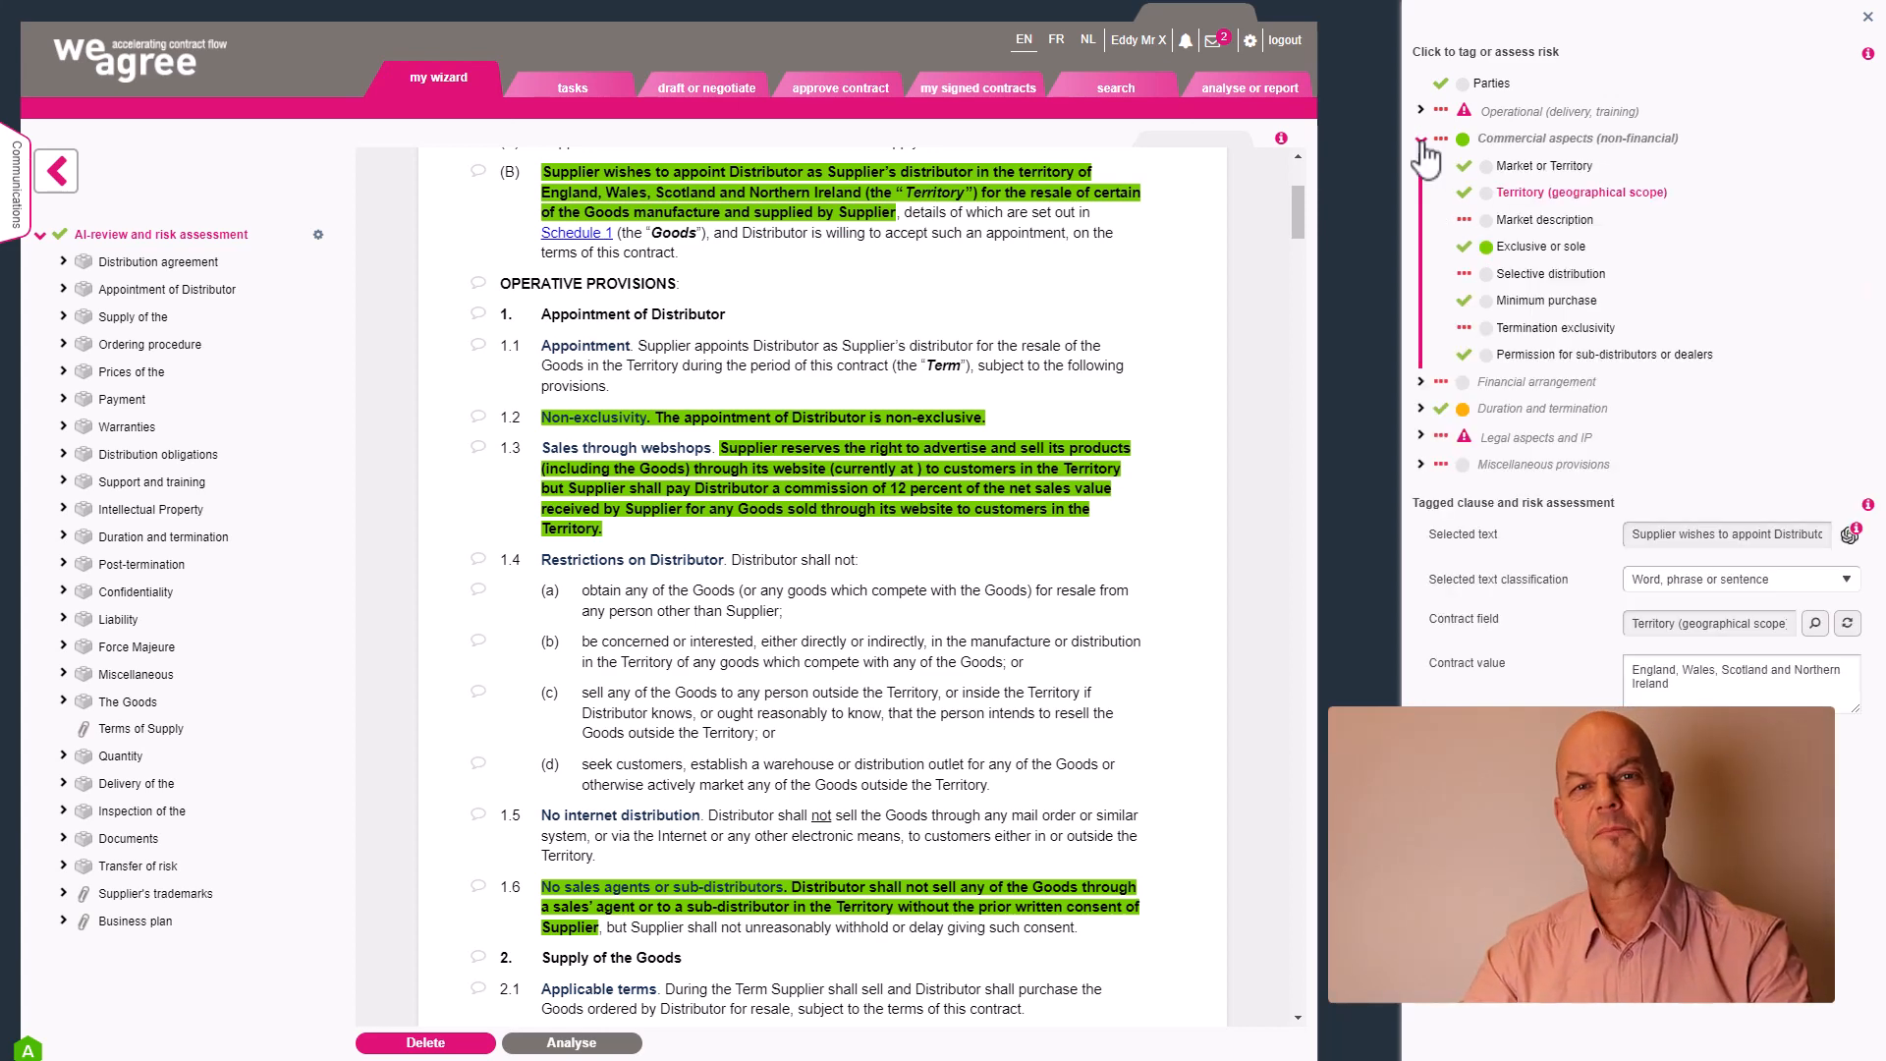
click(1533, 247)
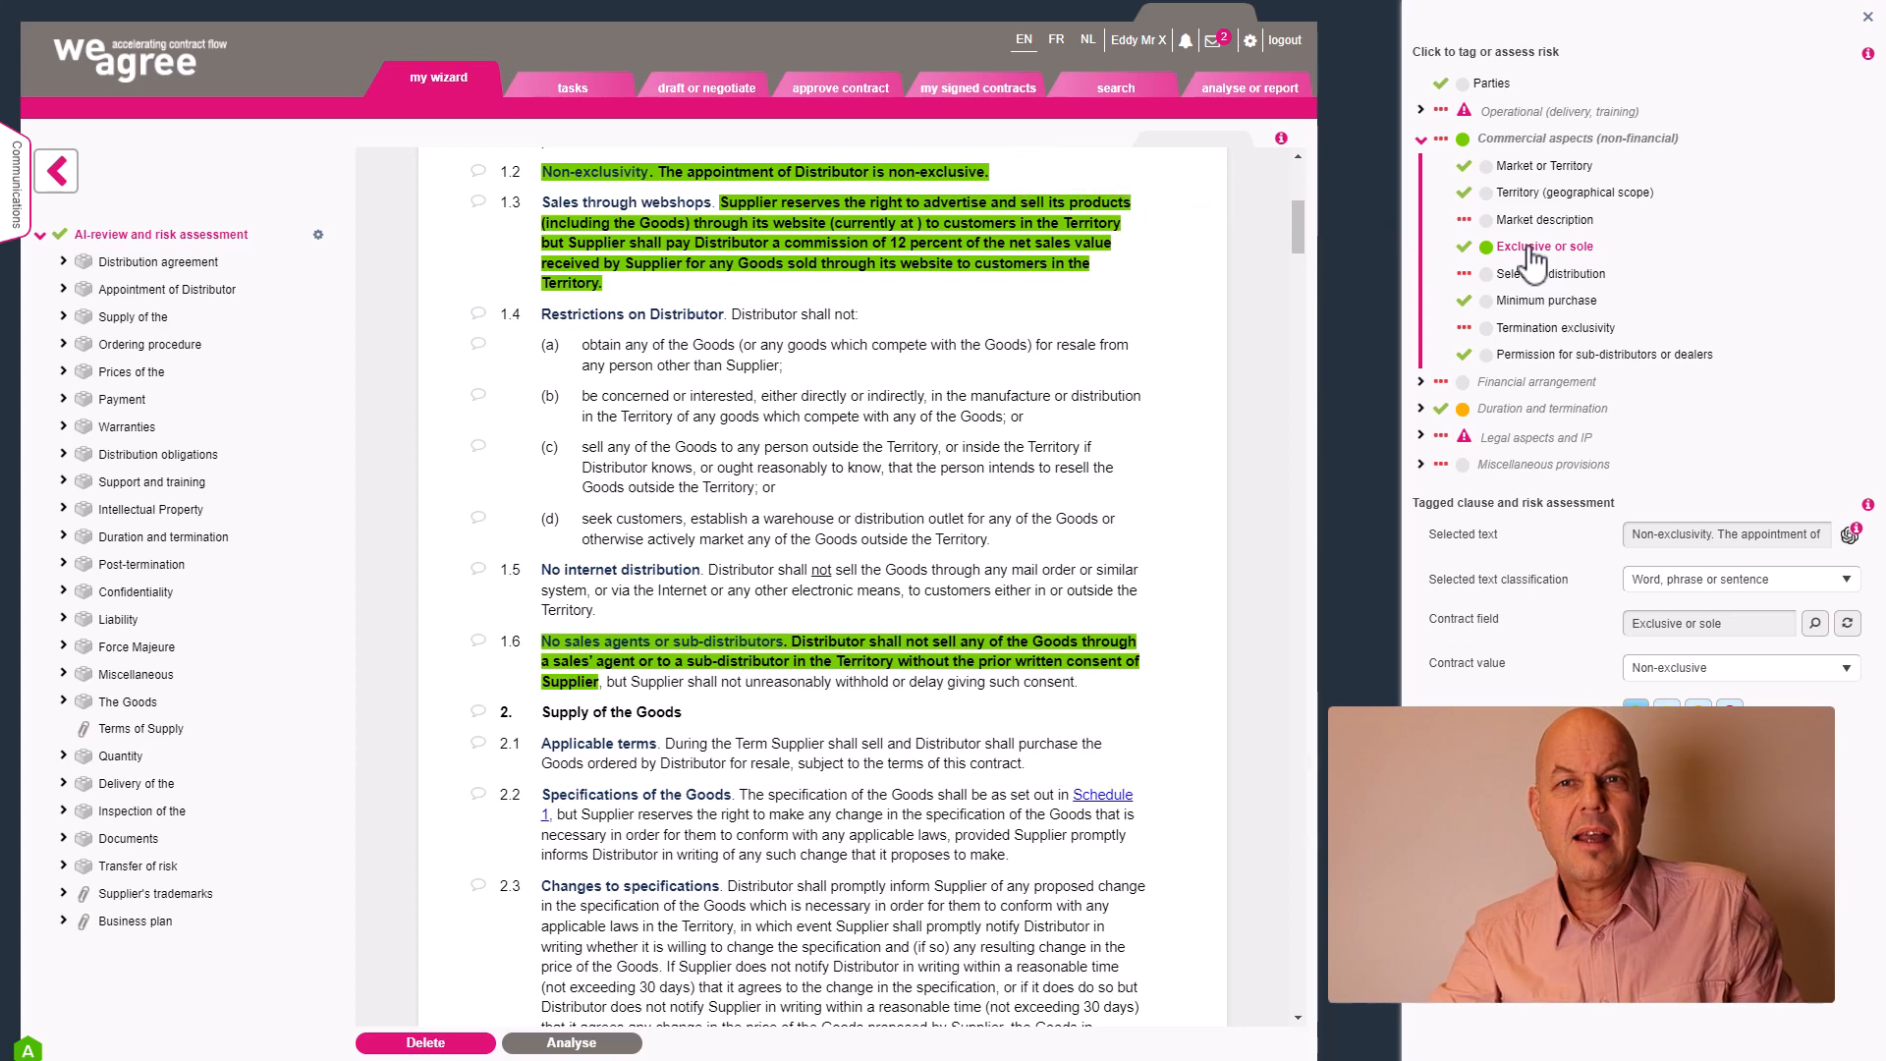
click(1533, 194)
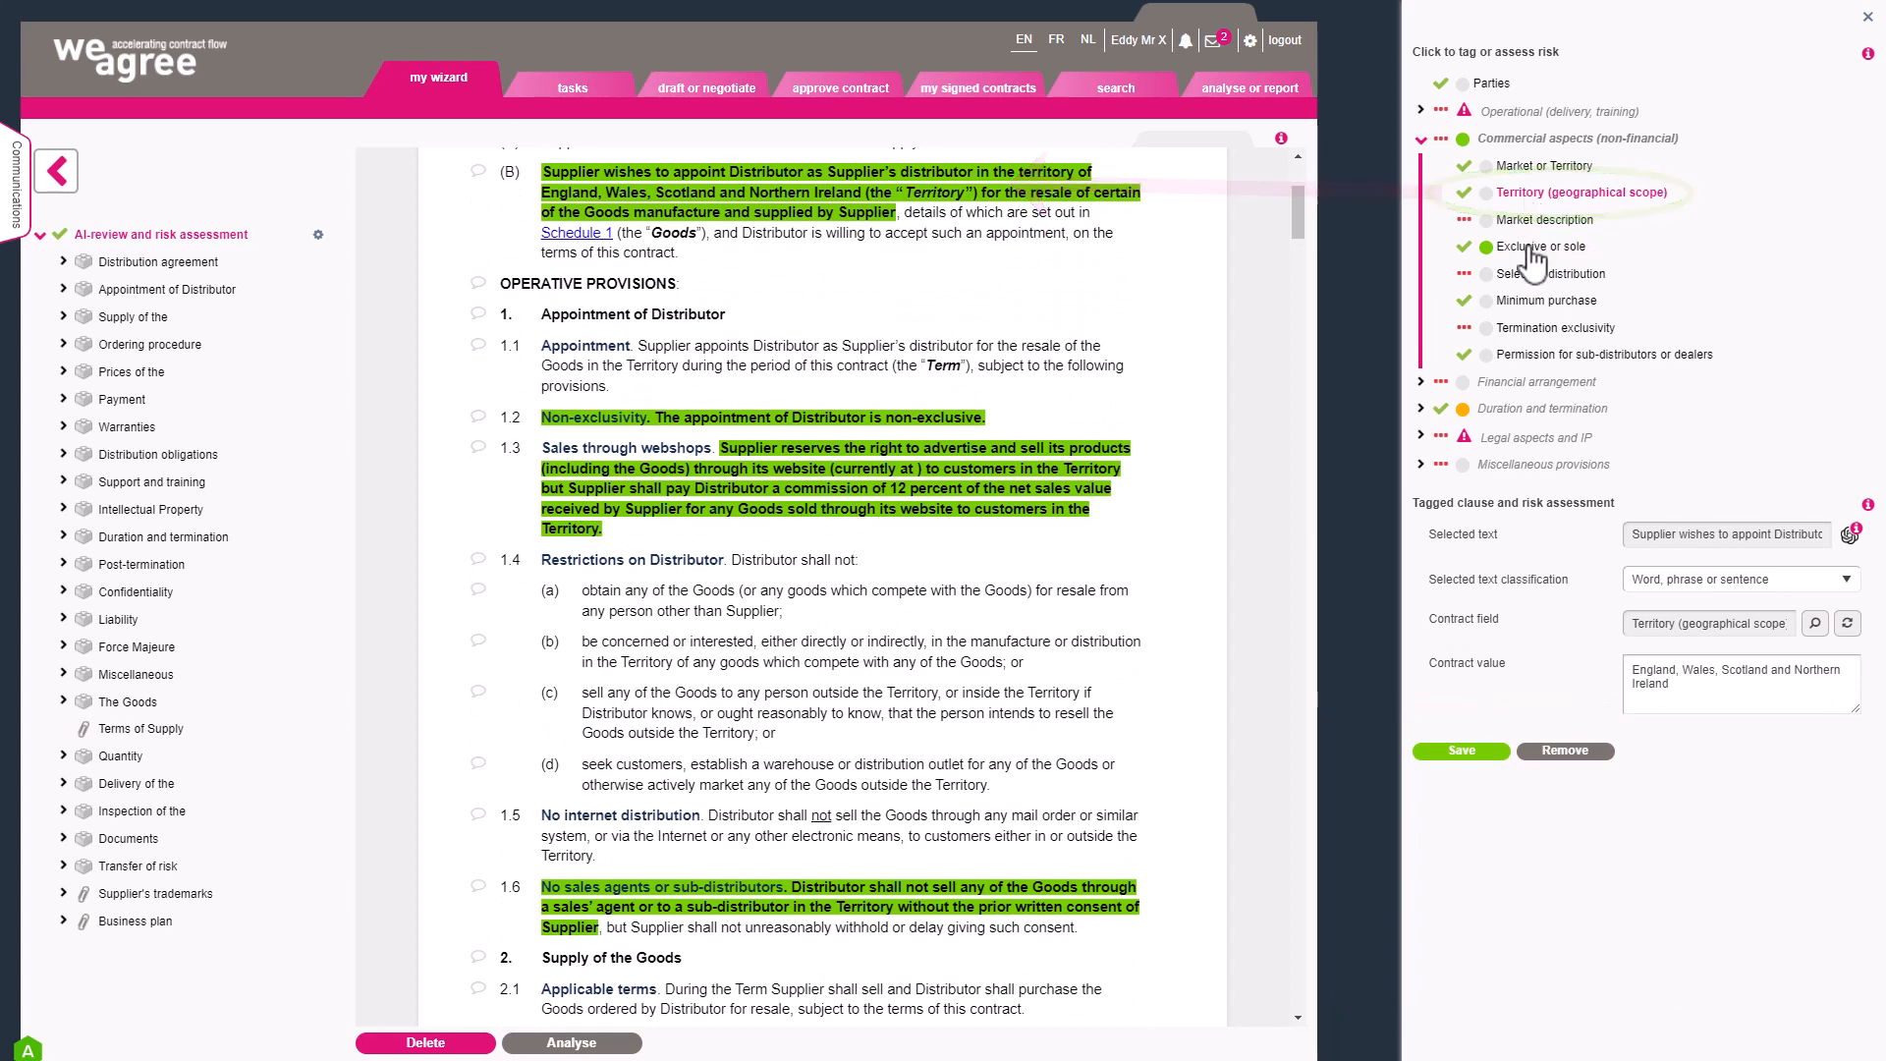
Try the contract value Exclusive for the Exclusive or sole field and switch it back to Non-exclusive
click(1535, 247)
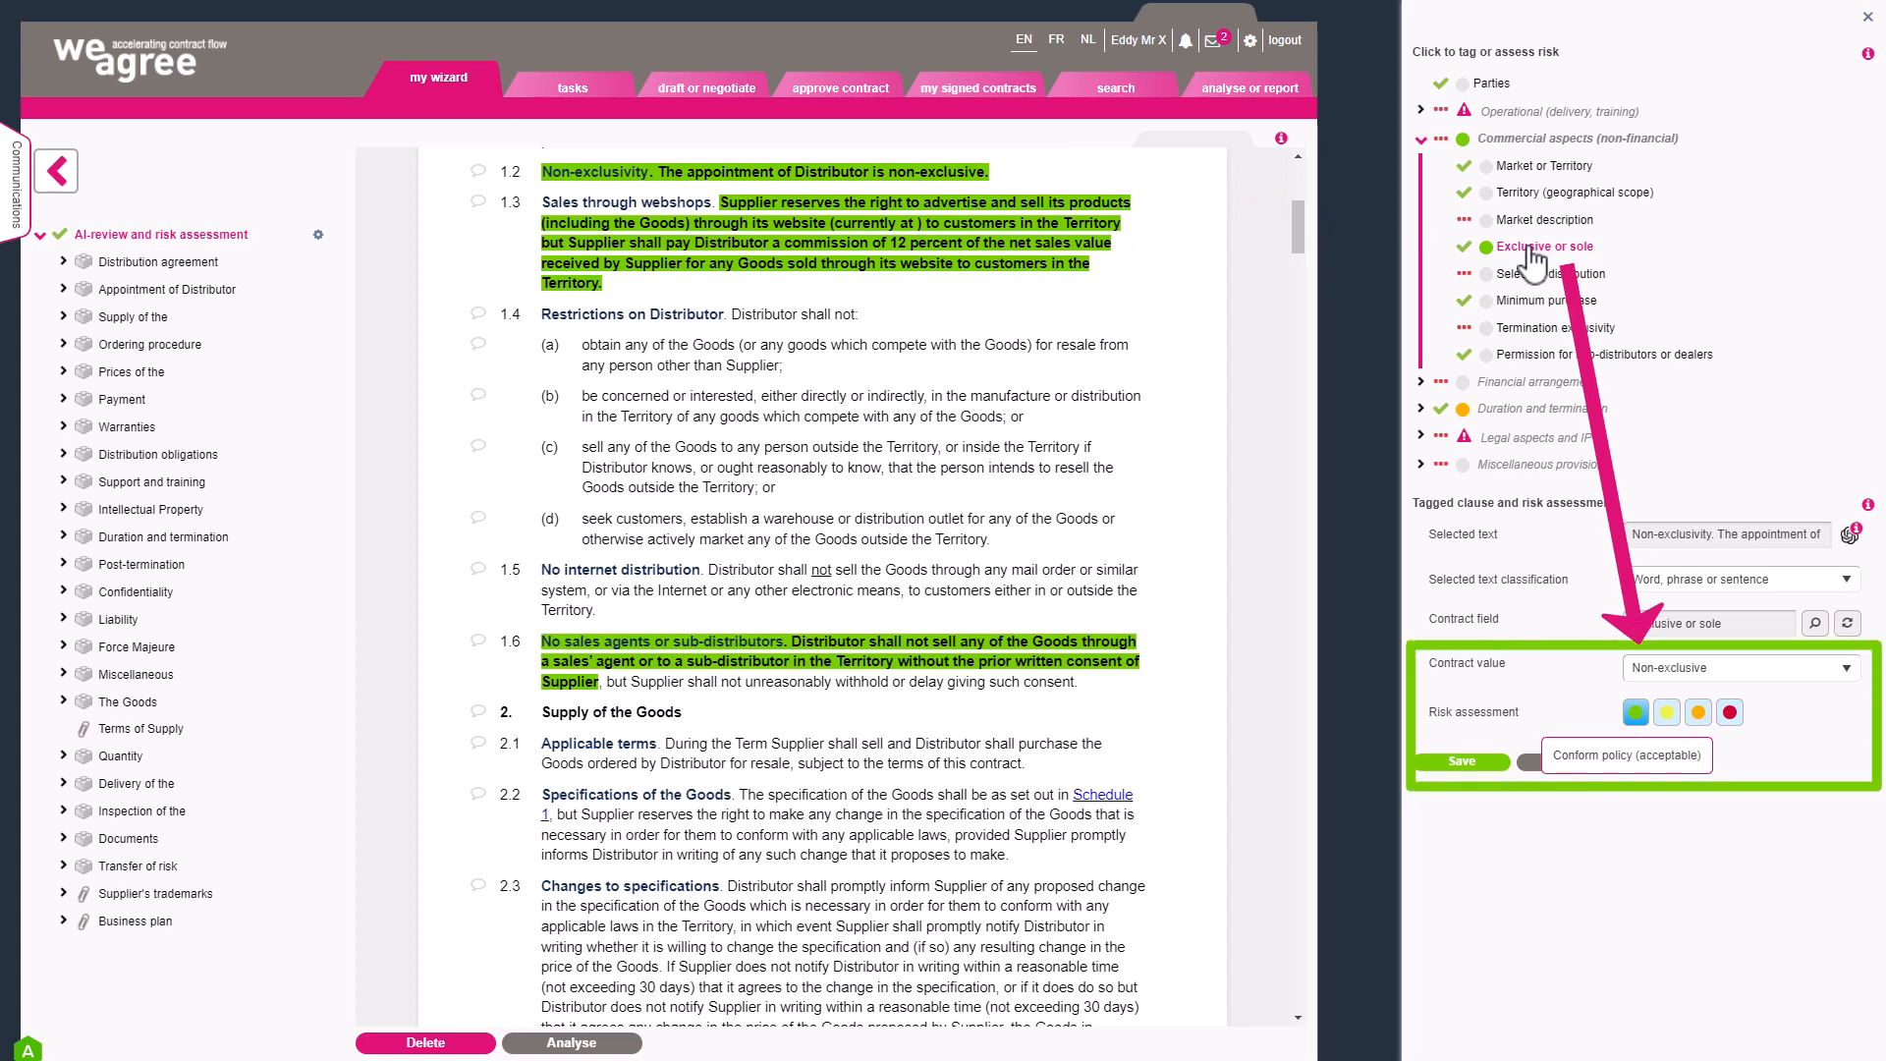
click(1845, 668)
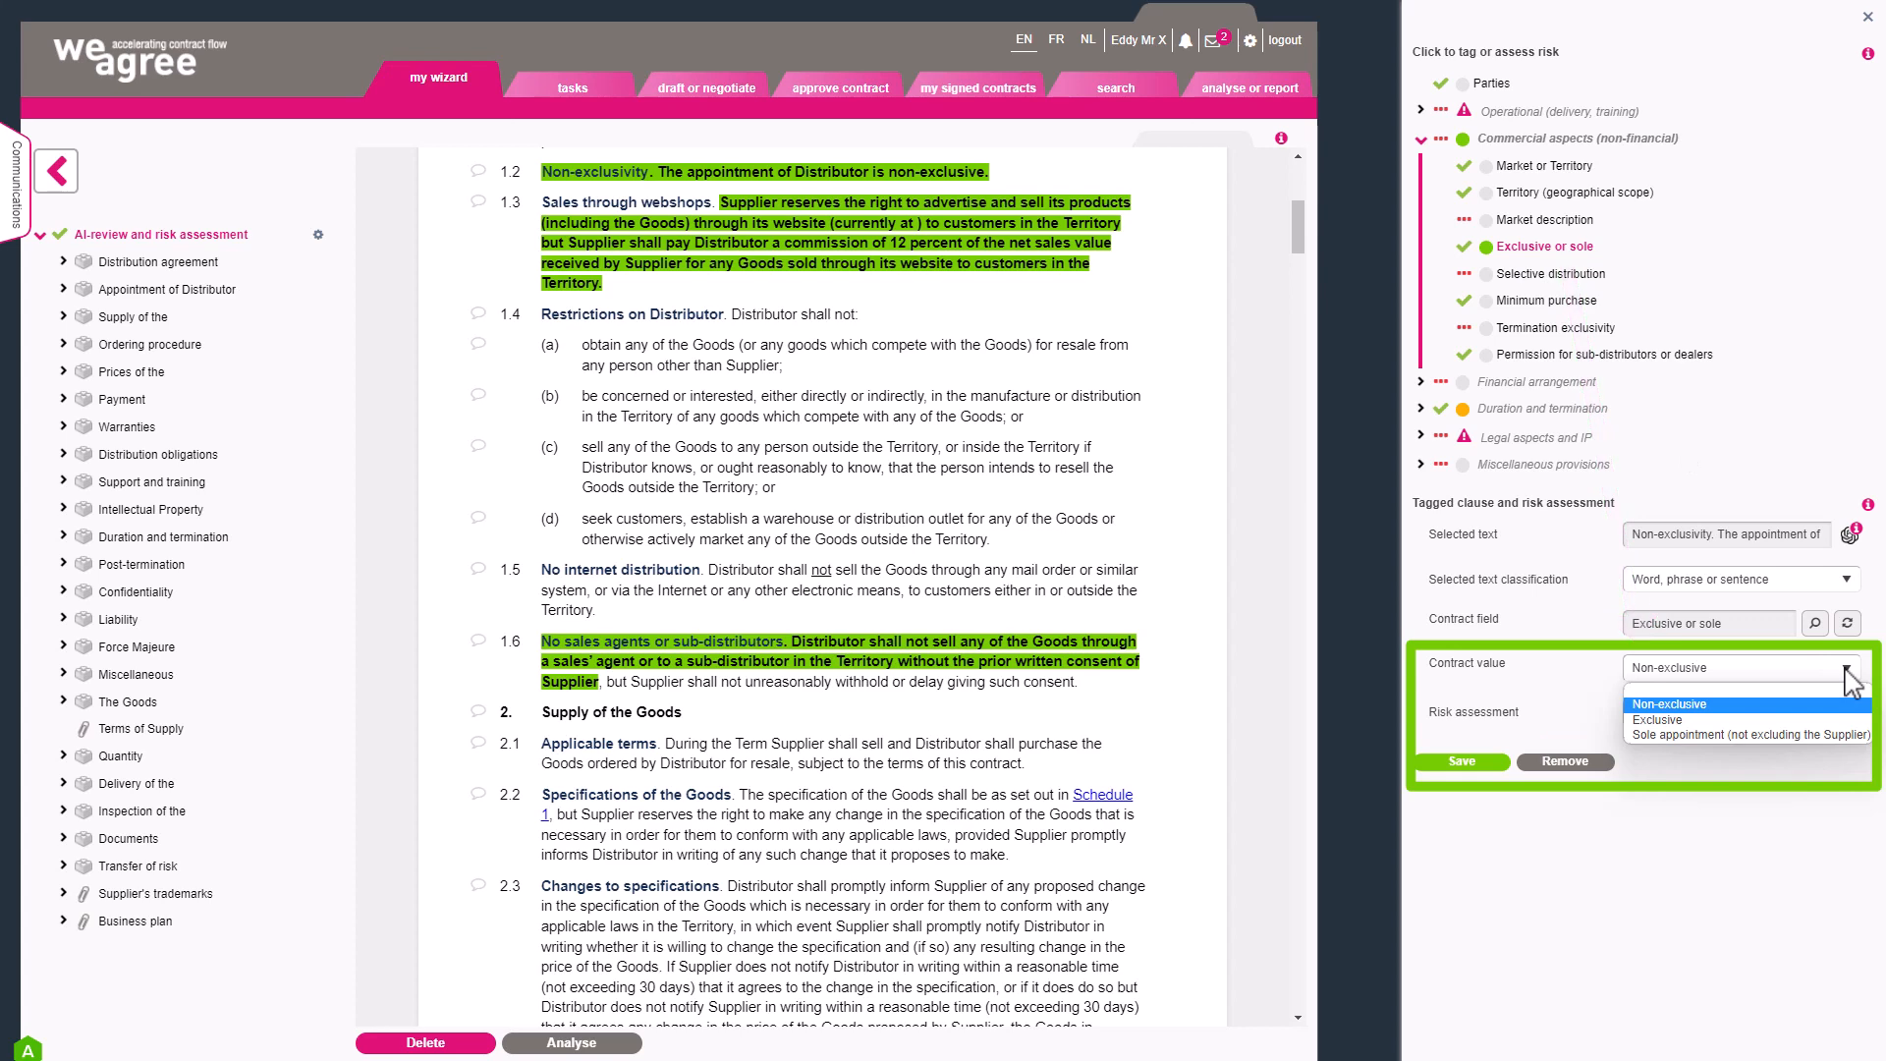
click(1847, 720)
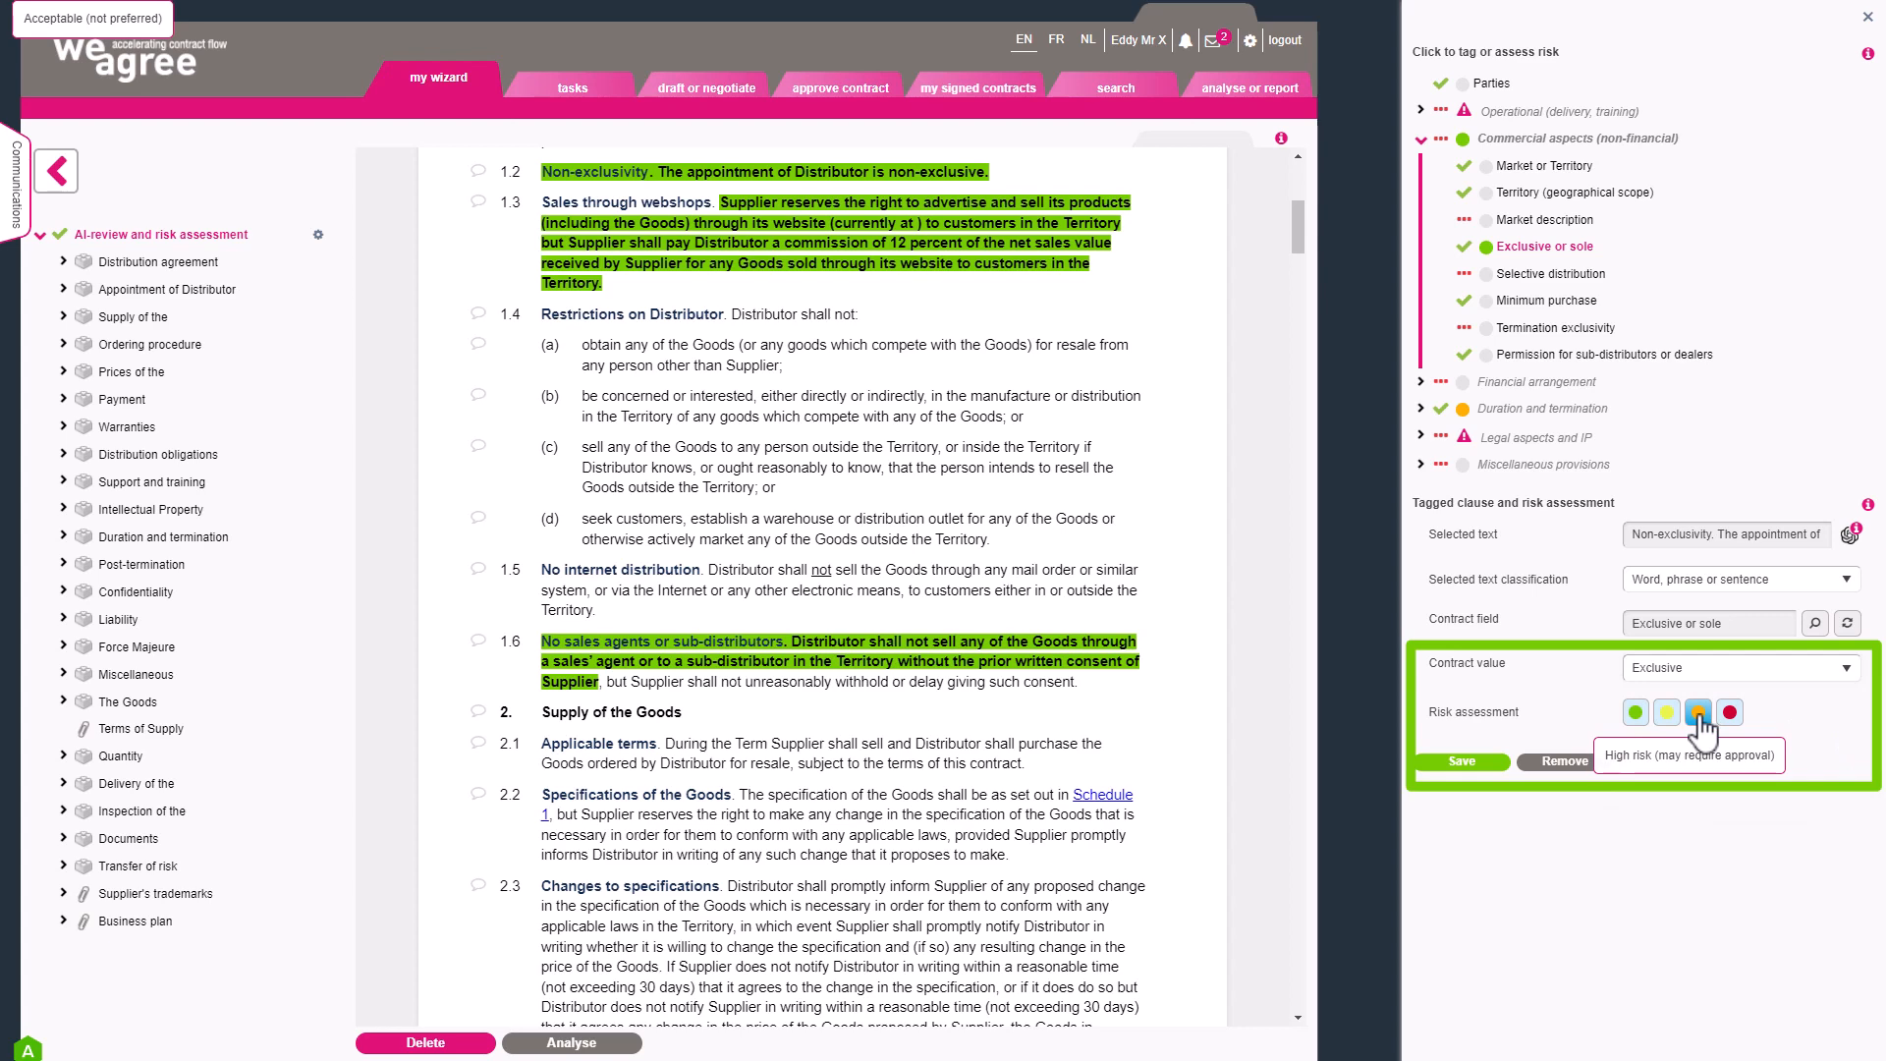
click(1849, 678)
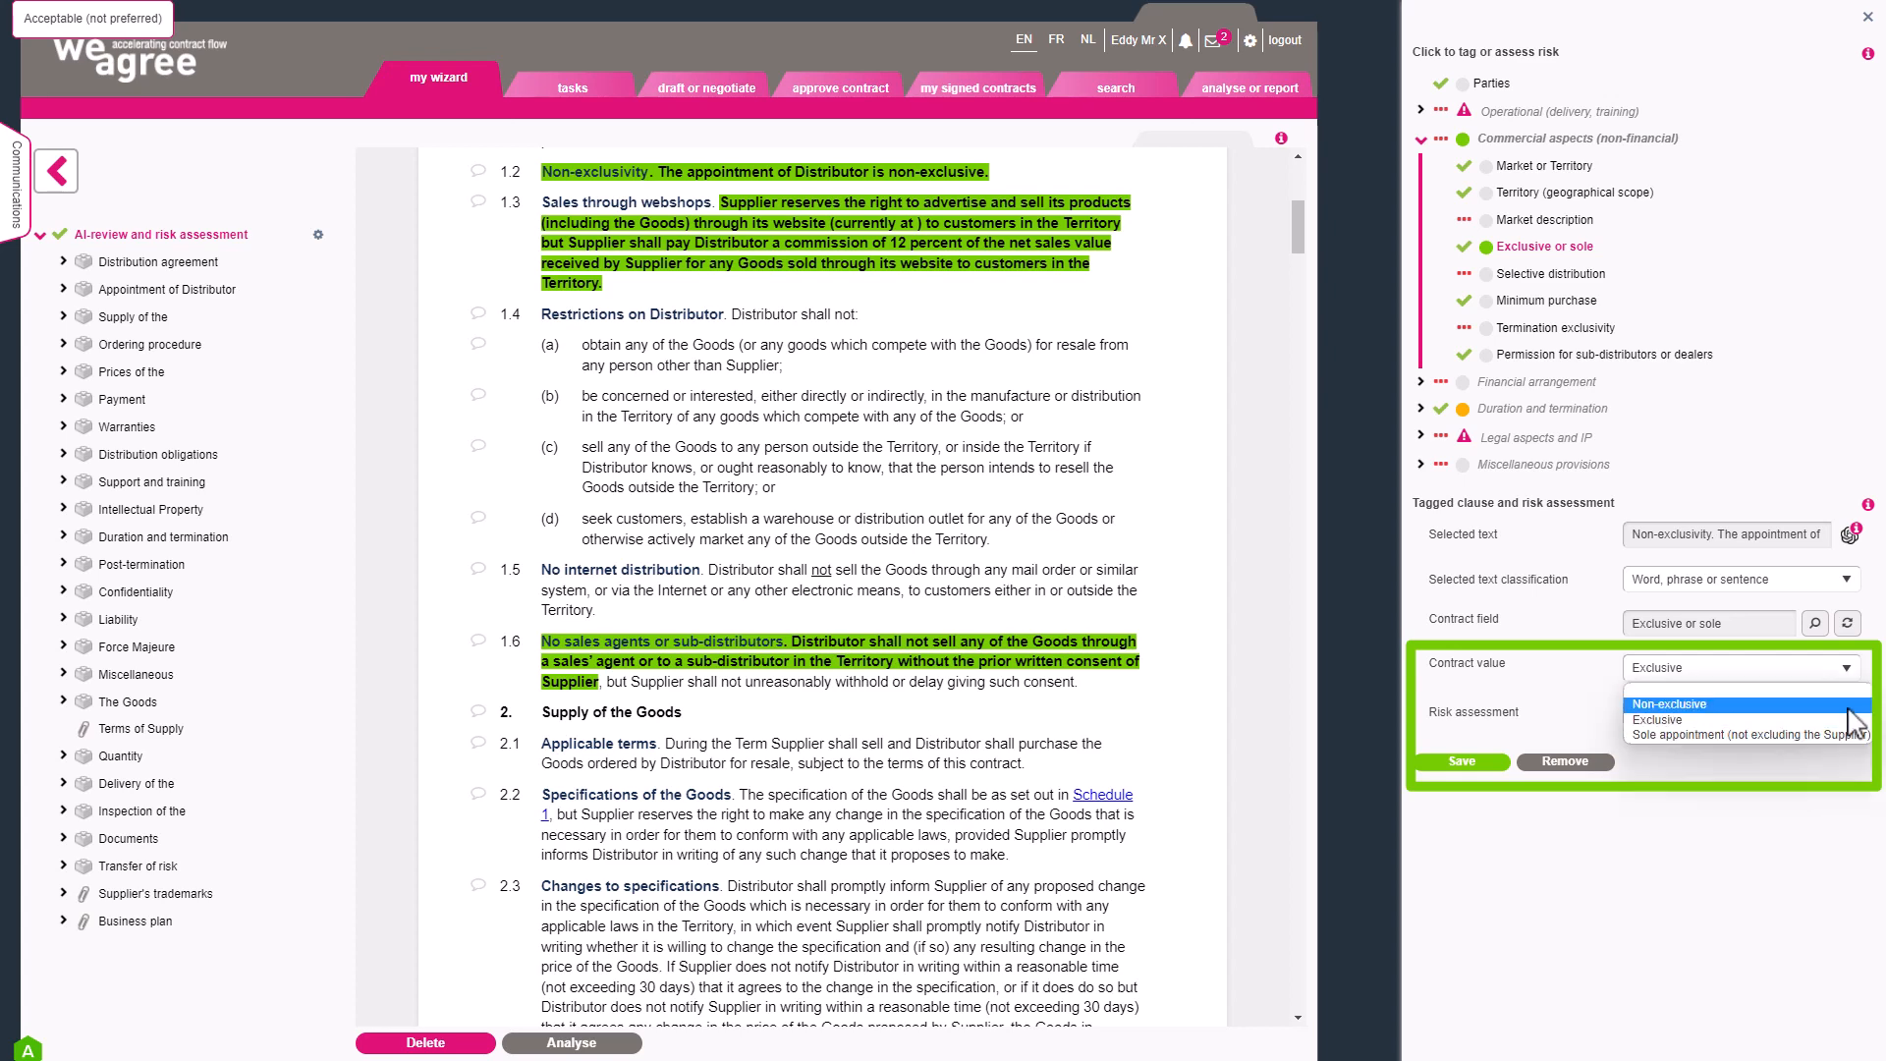
click(1853, 719)
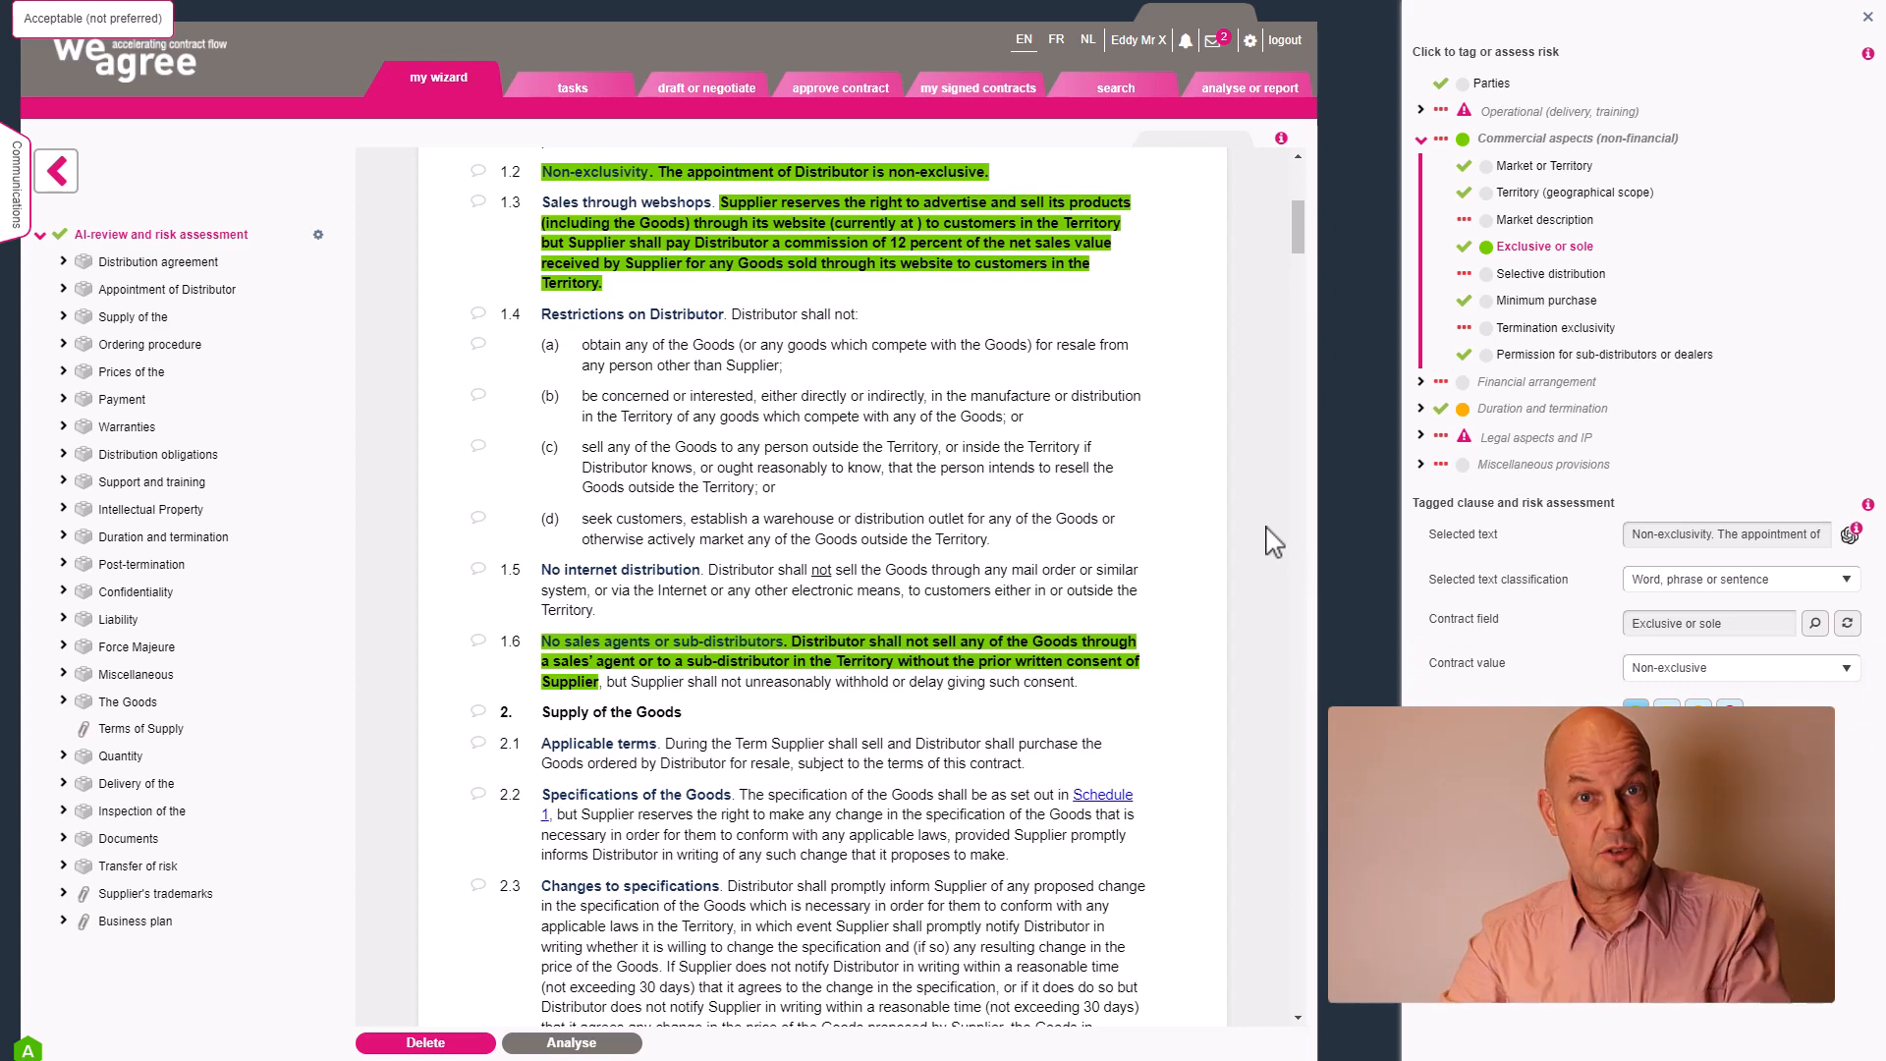
Examine the Effective Date, Initial duration, Automatic extensions and Expiry date tags under Duration and termination
click(1422, 408)
click(1523, 222)
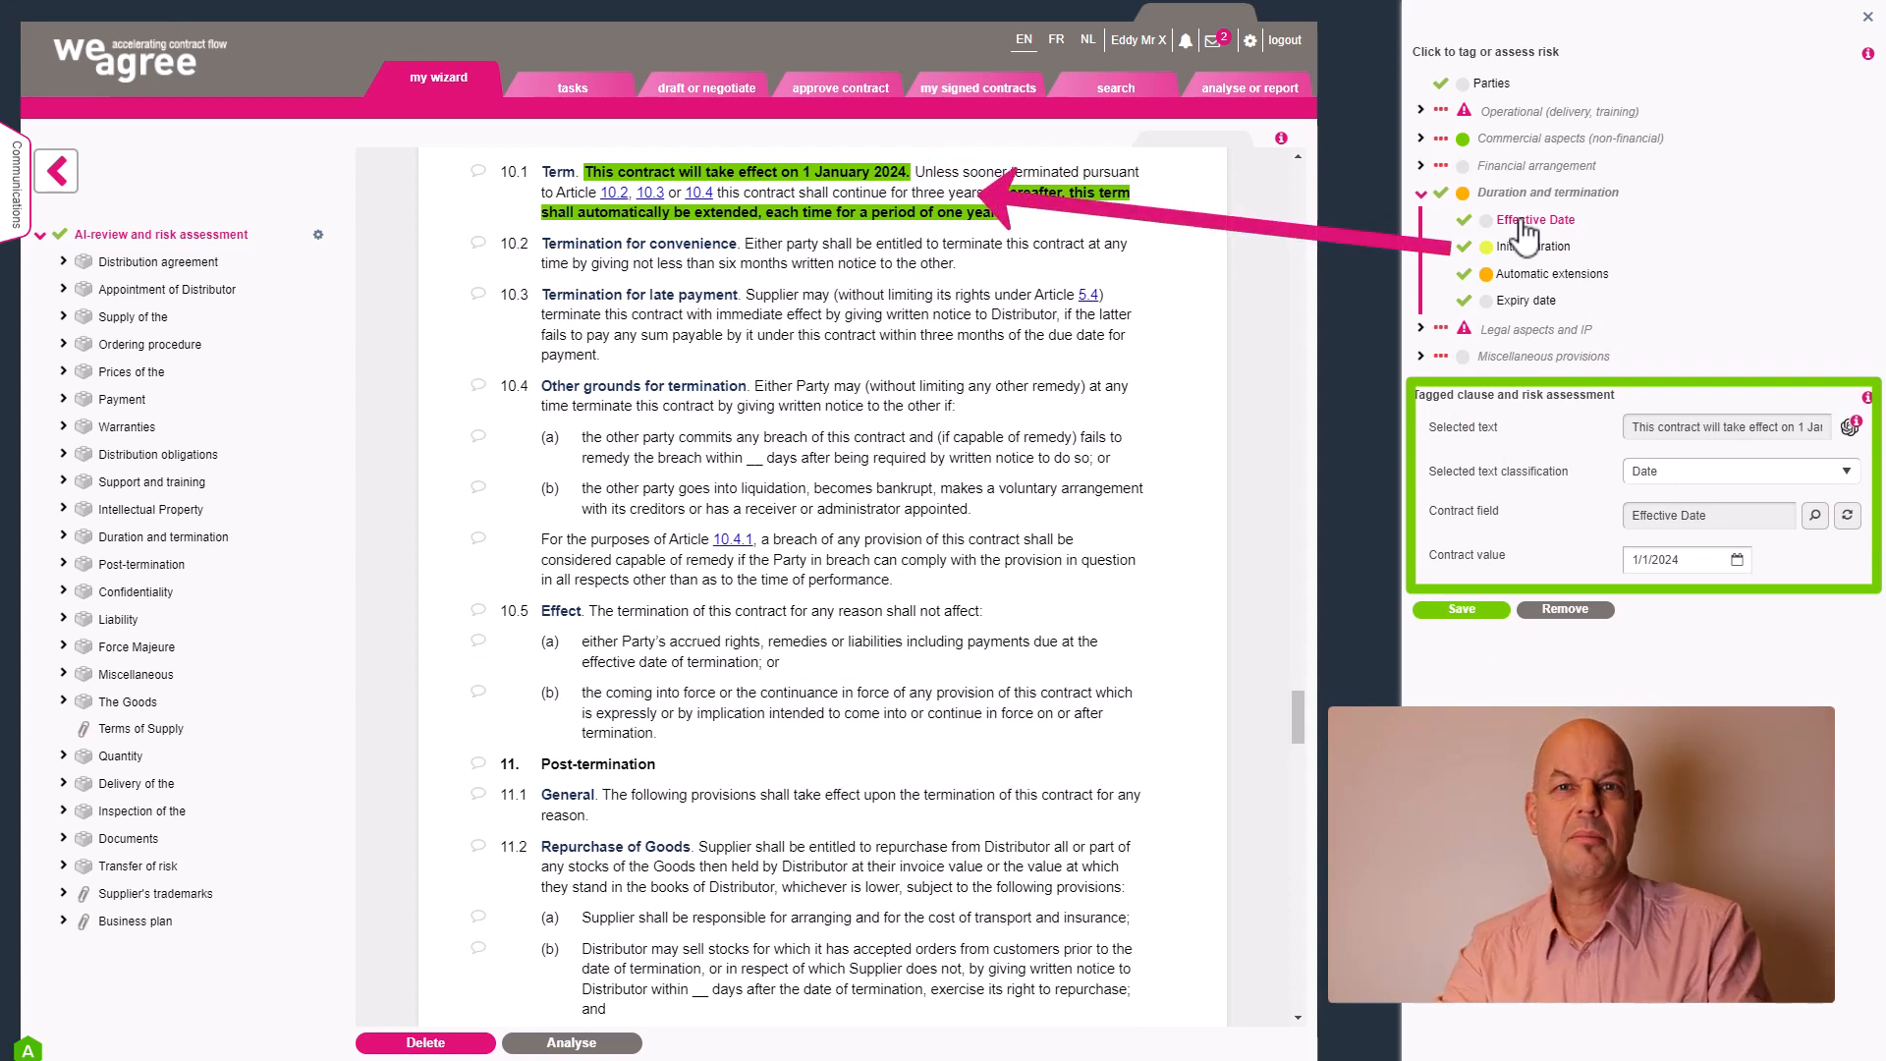
click(1523, 257)
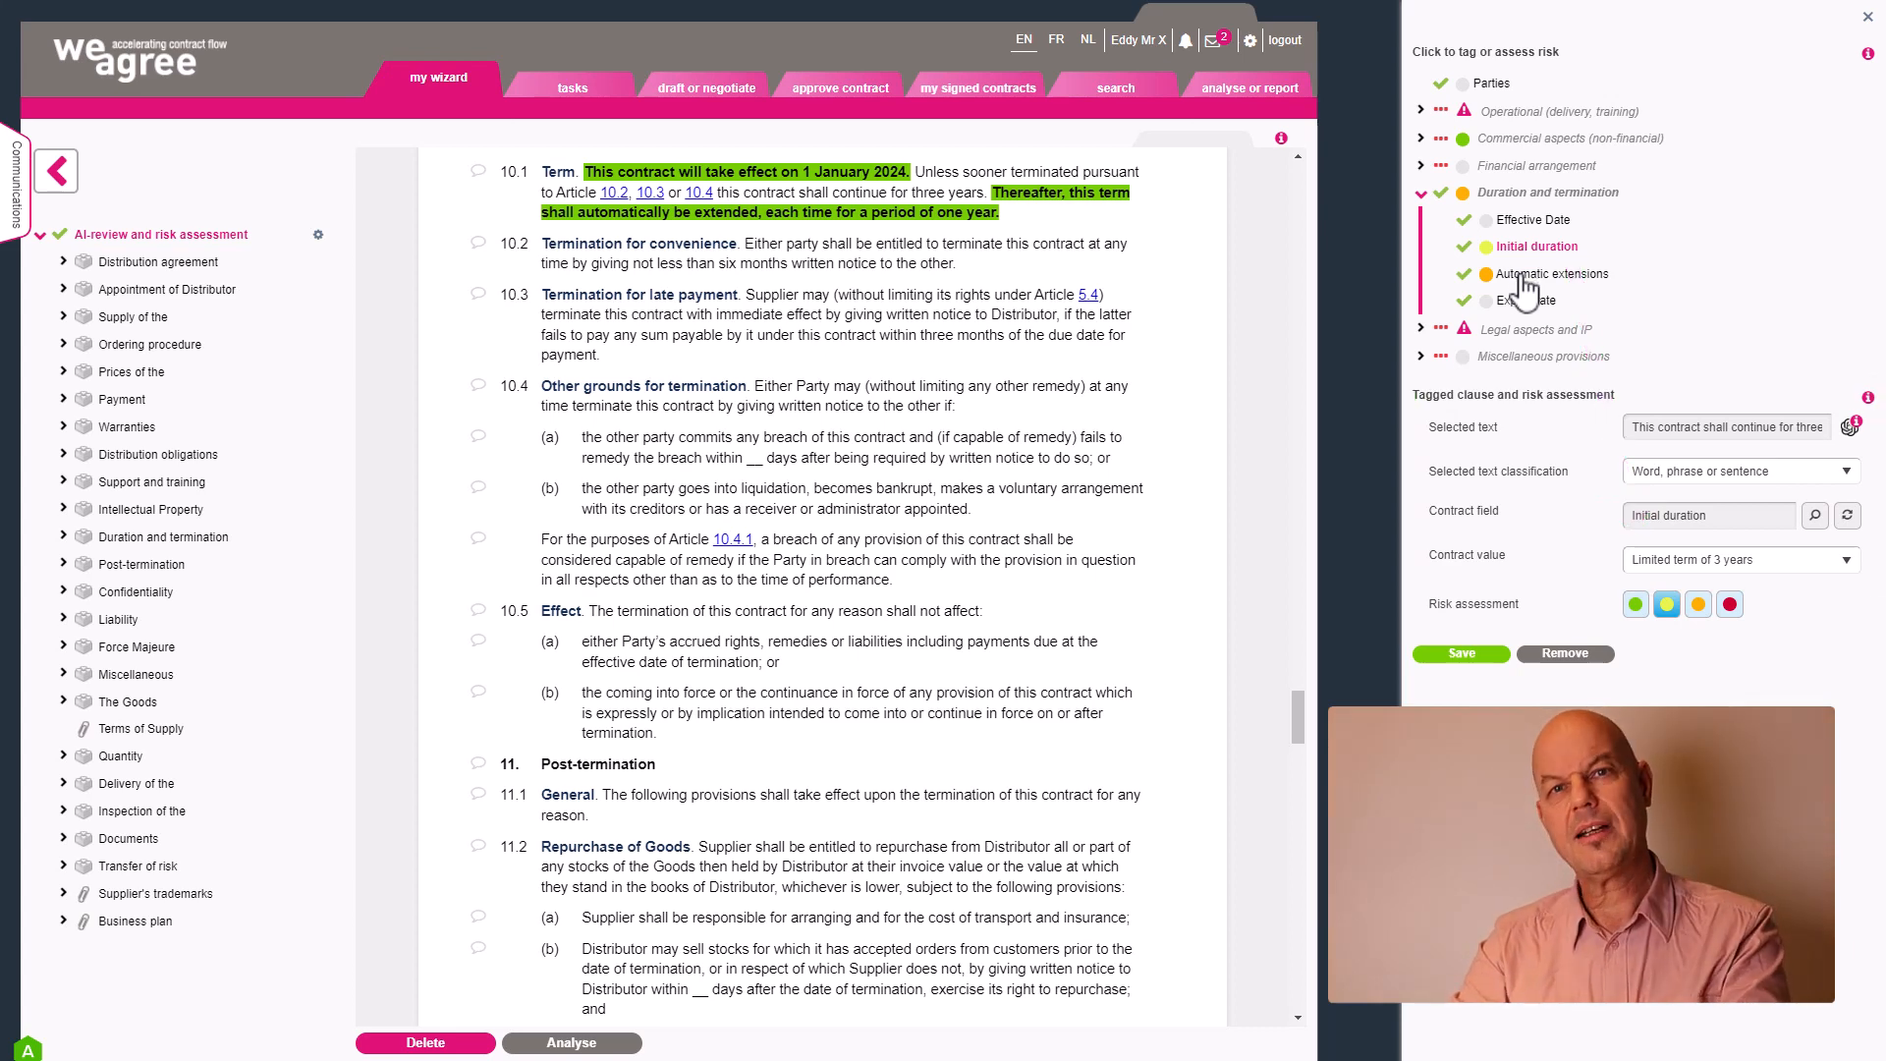
click(1524, 279)
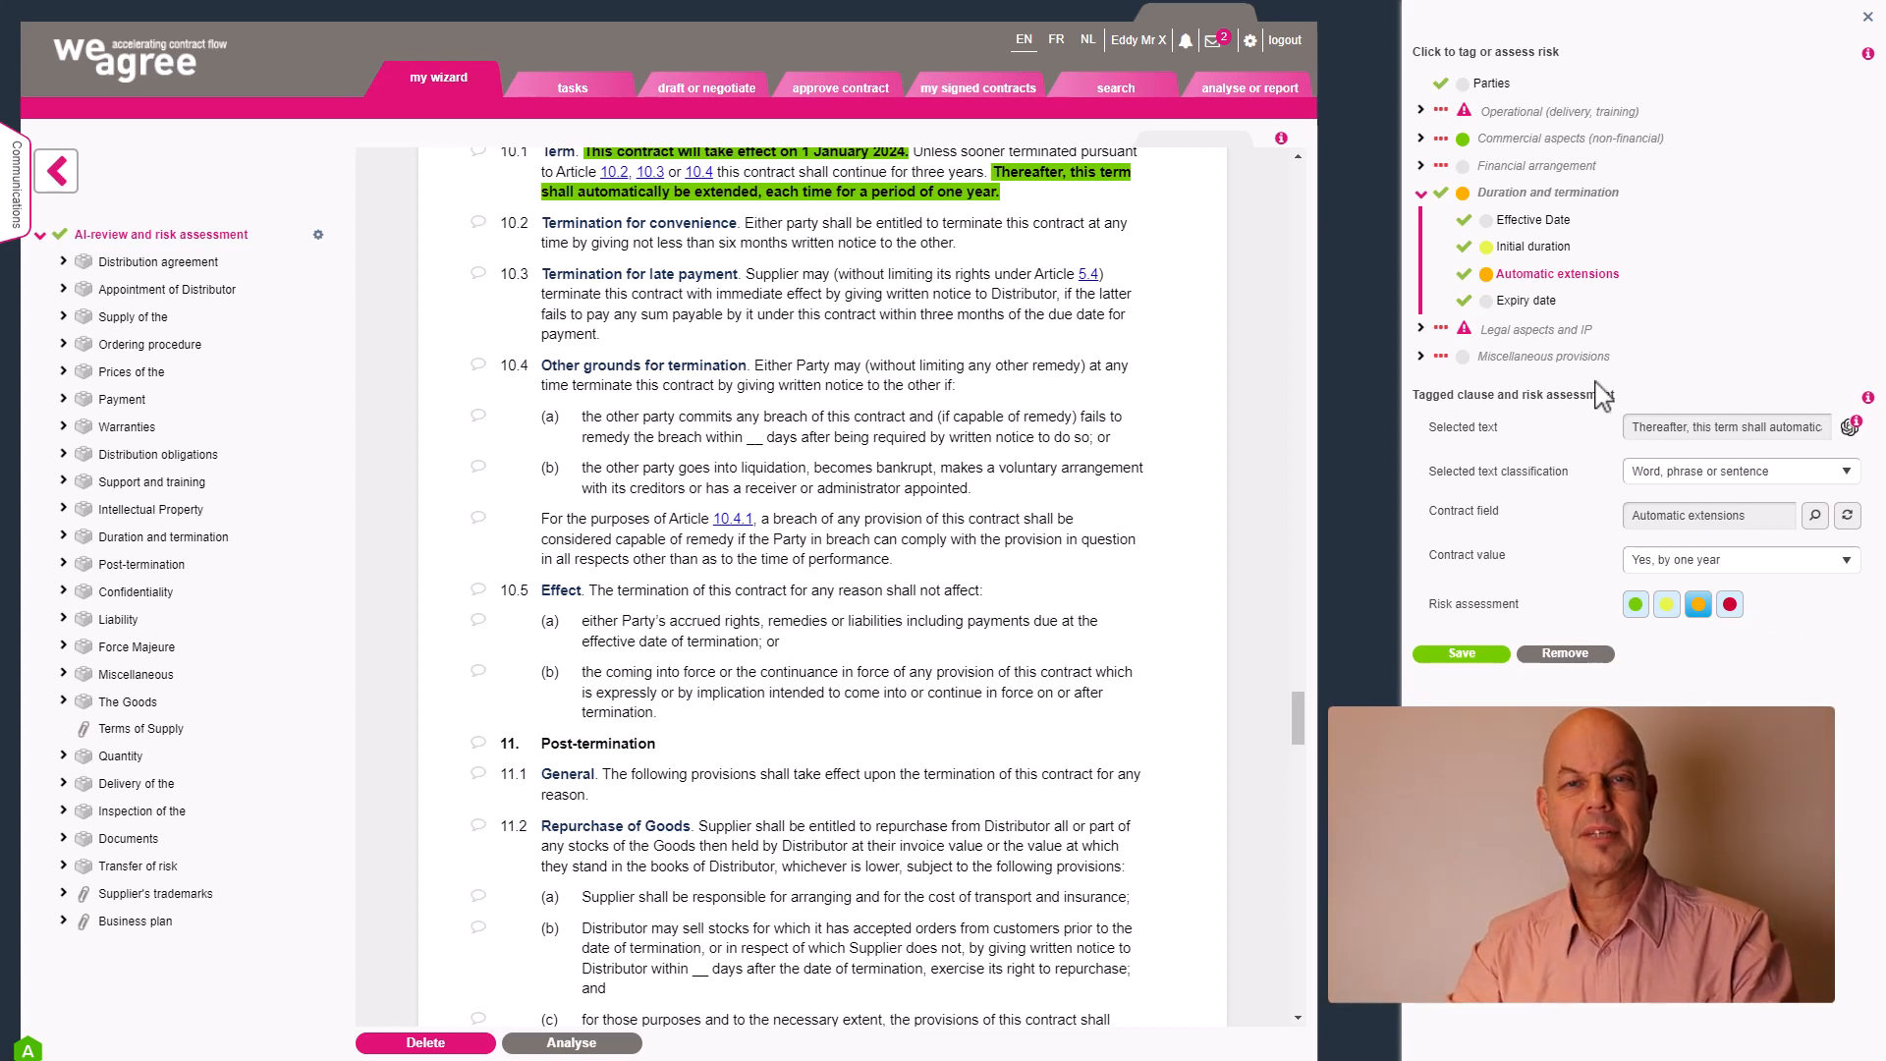
click(1526, 304)
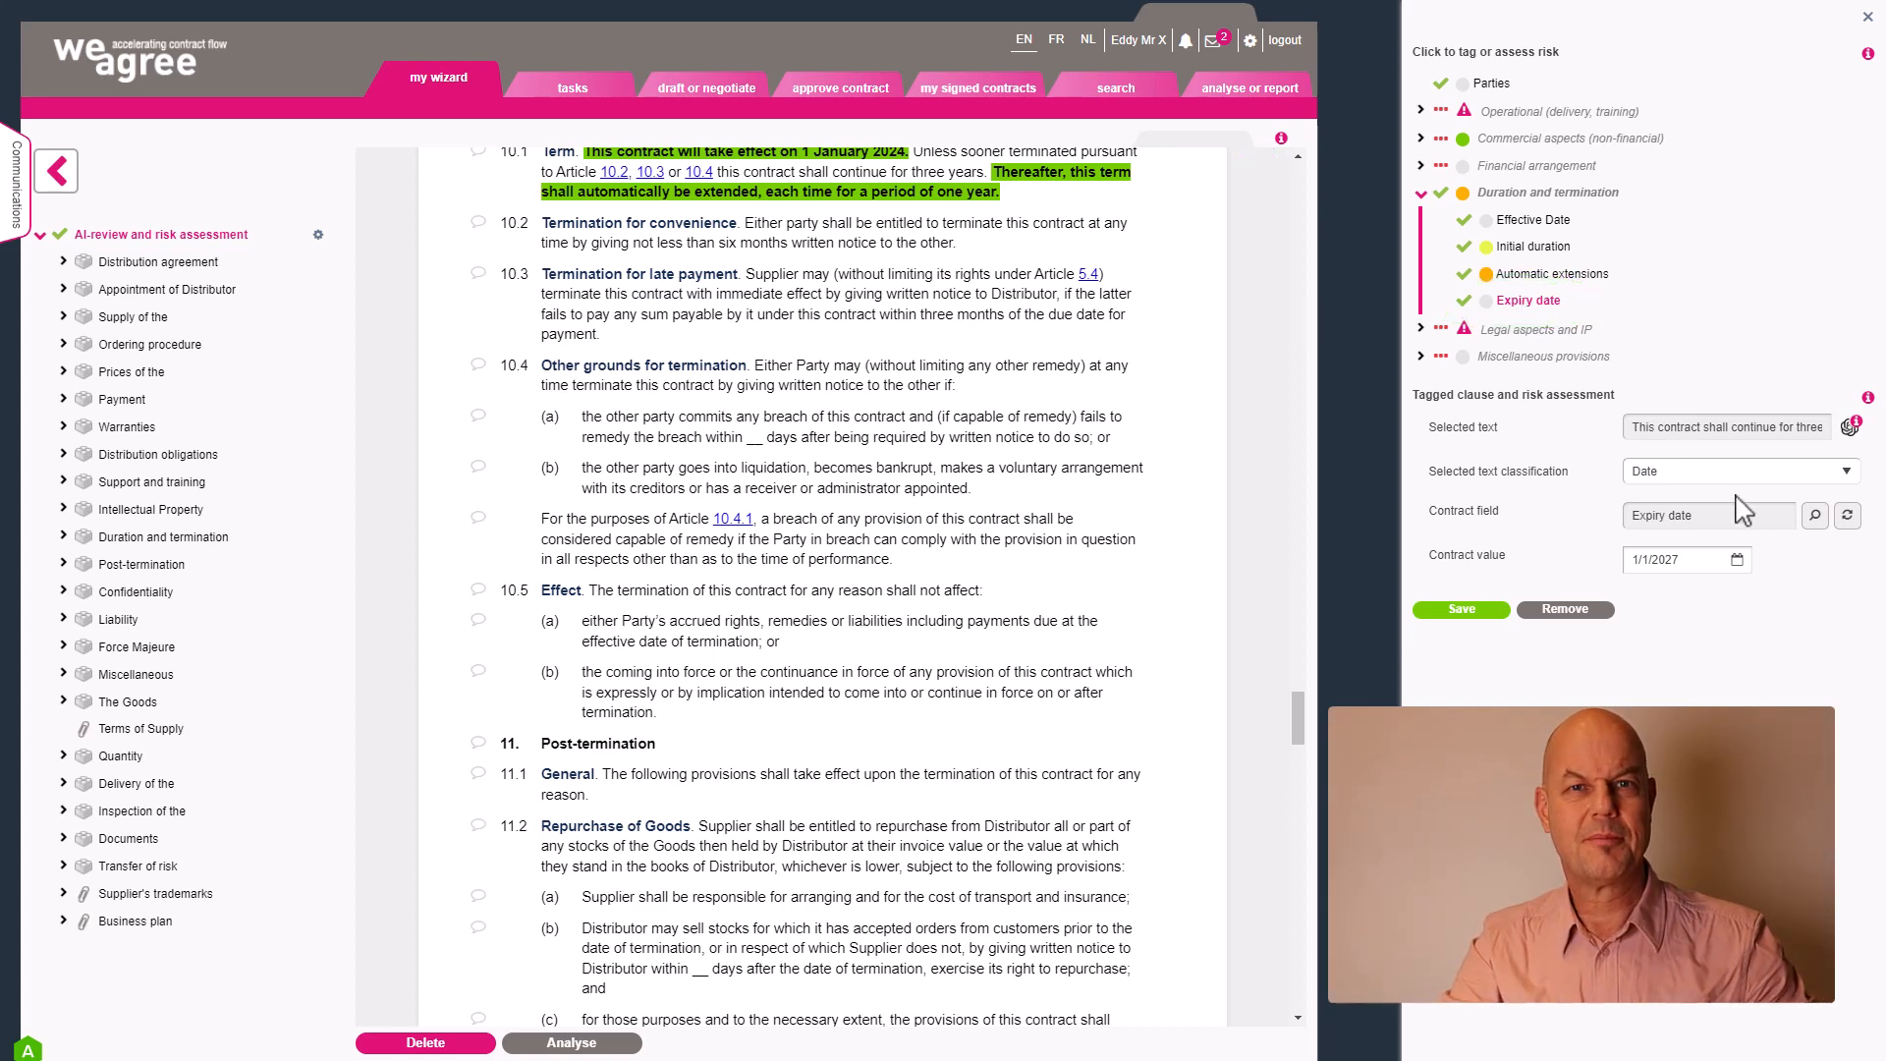
Examine the parties and the Operational (delivery, training) fields of the Distribution contract UK record
mouse_move(1759, 526)
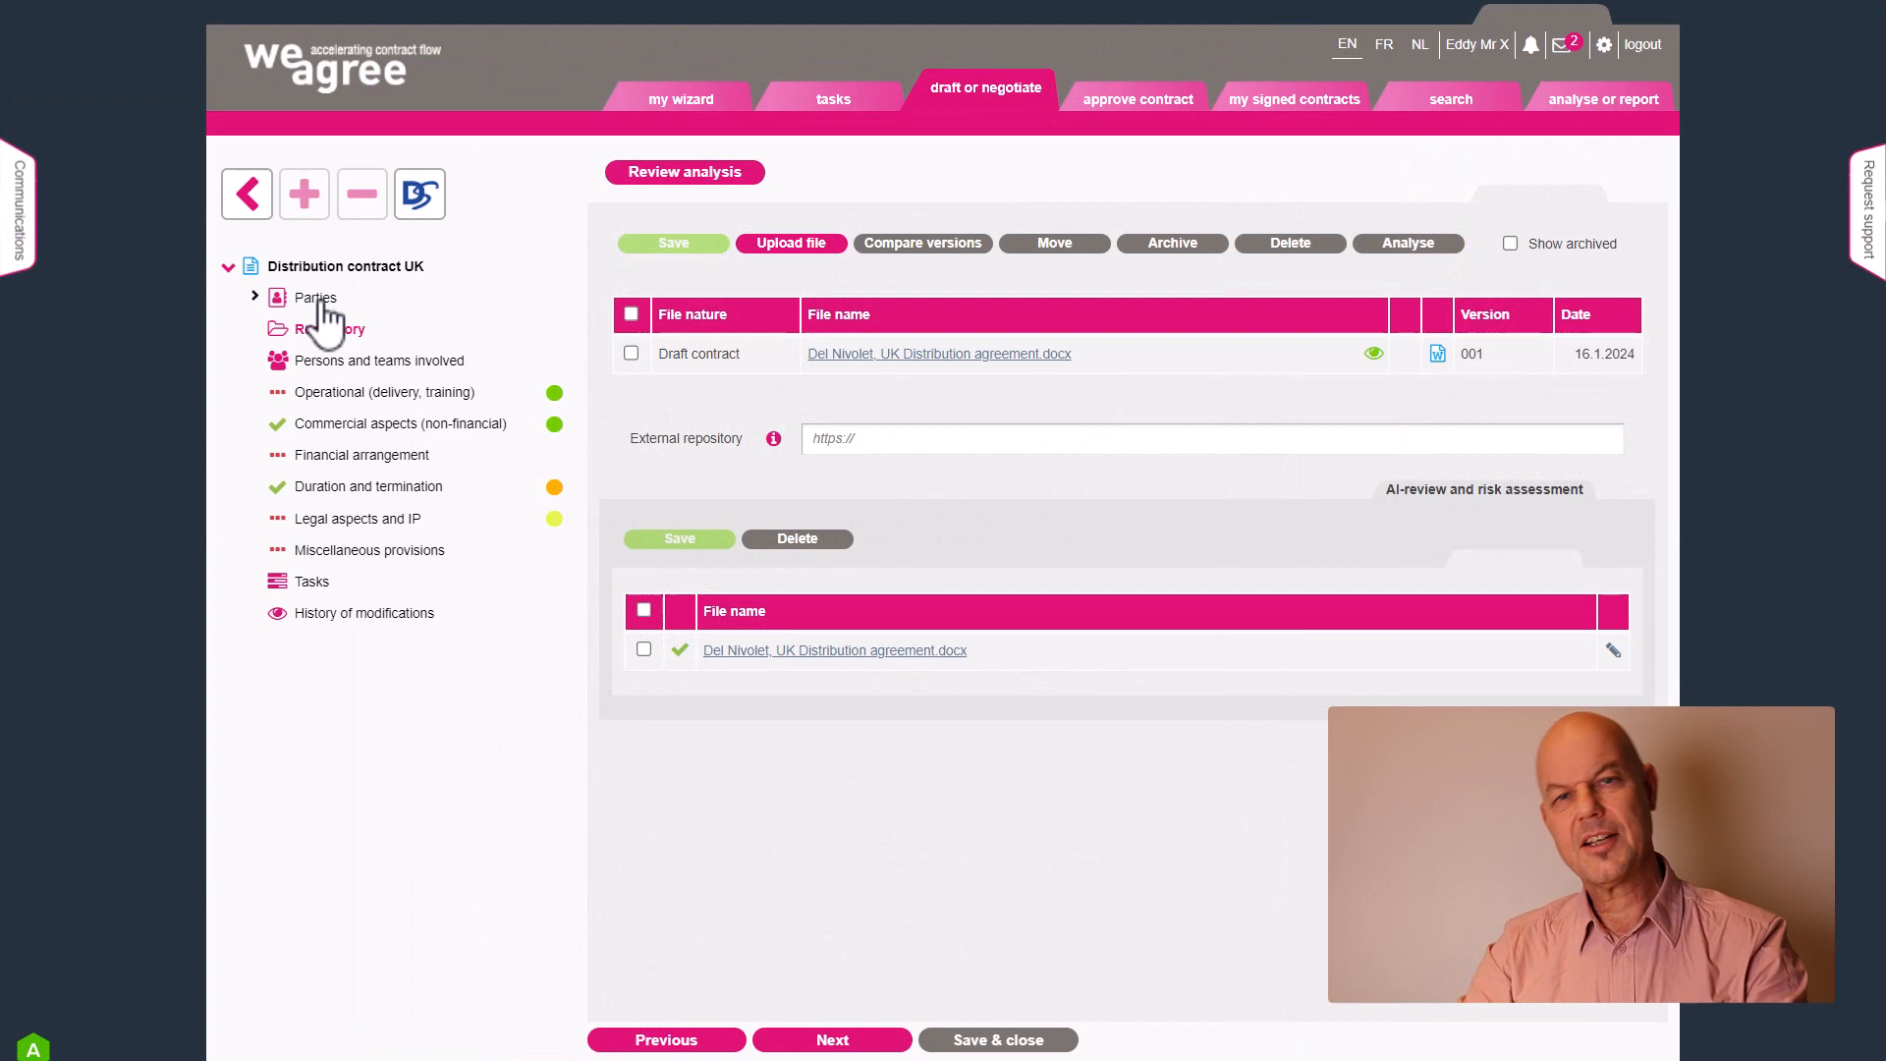
click(319, 299)
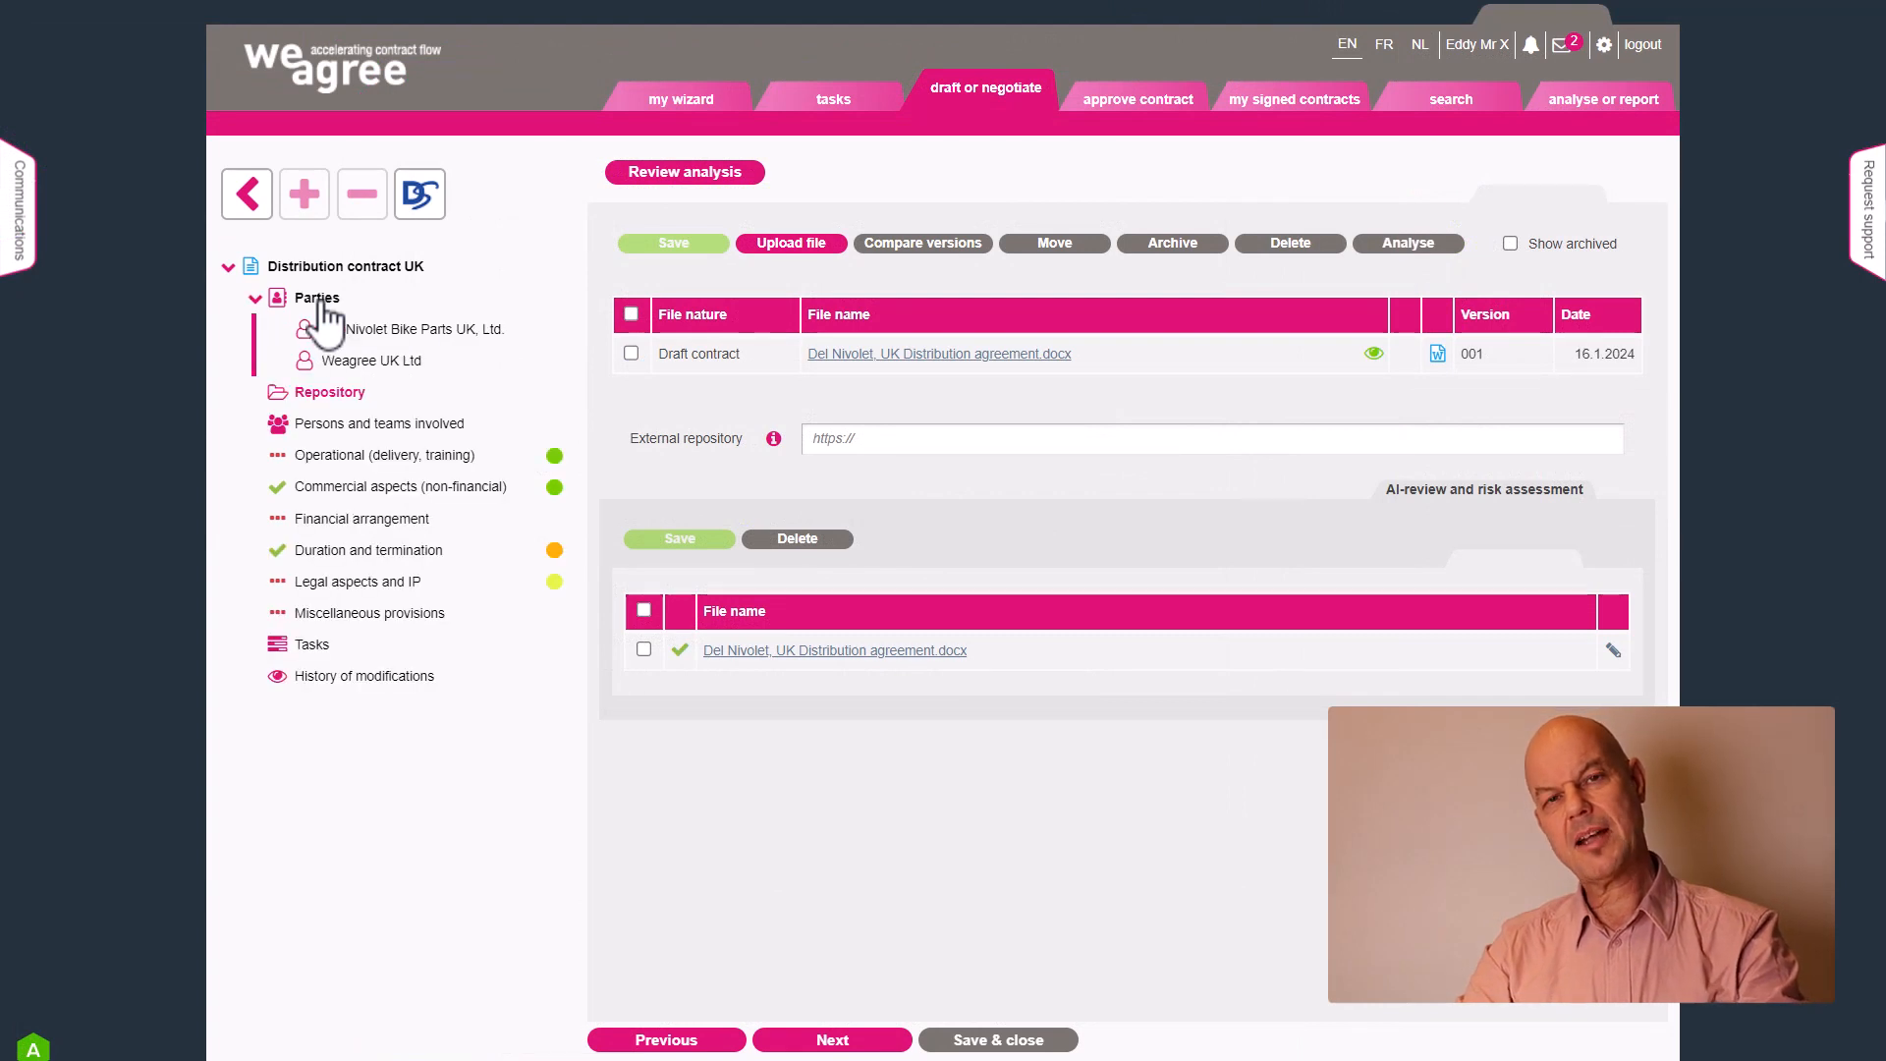
click(506, 398)
mouse_move(557, 396)
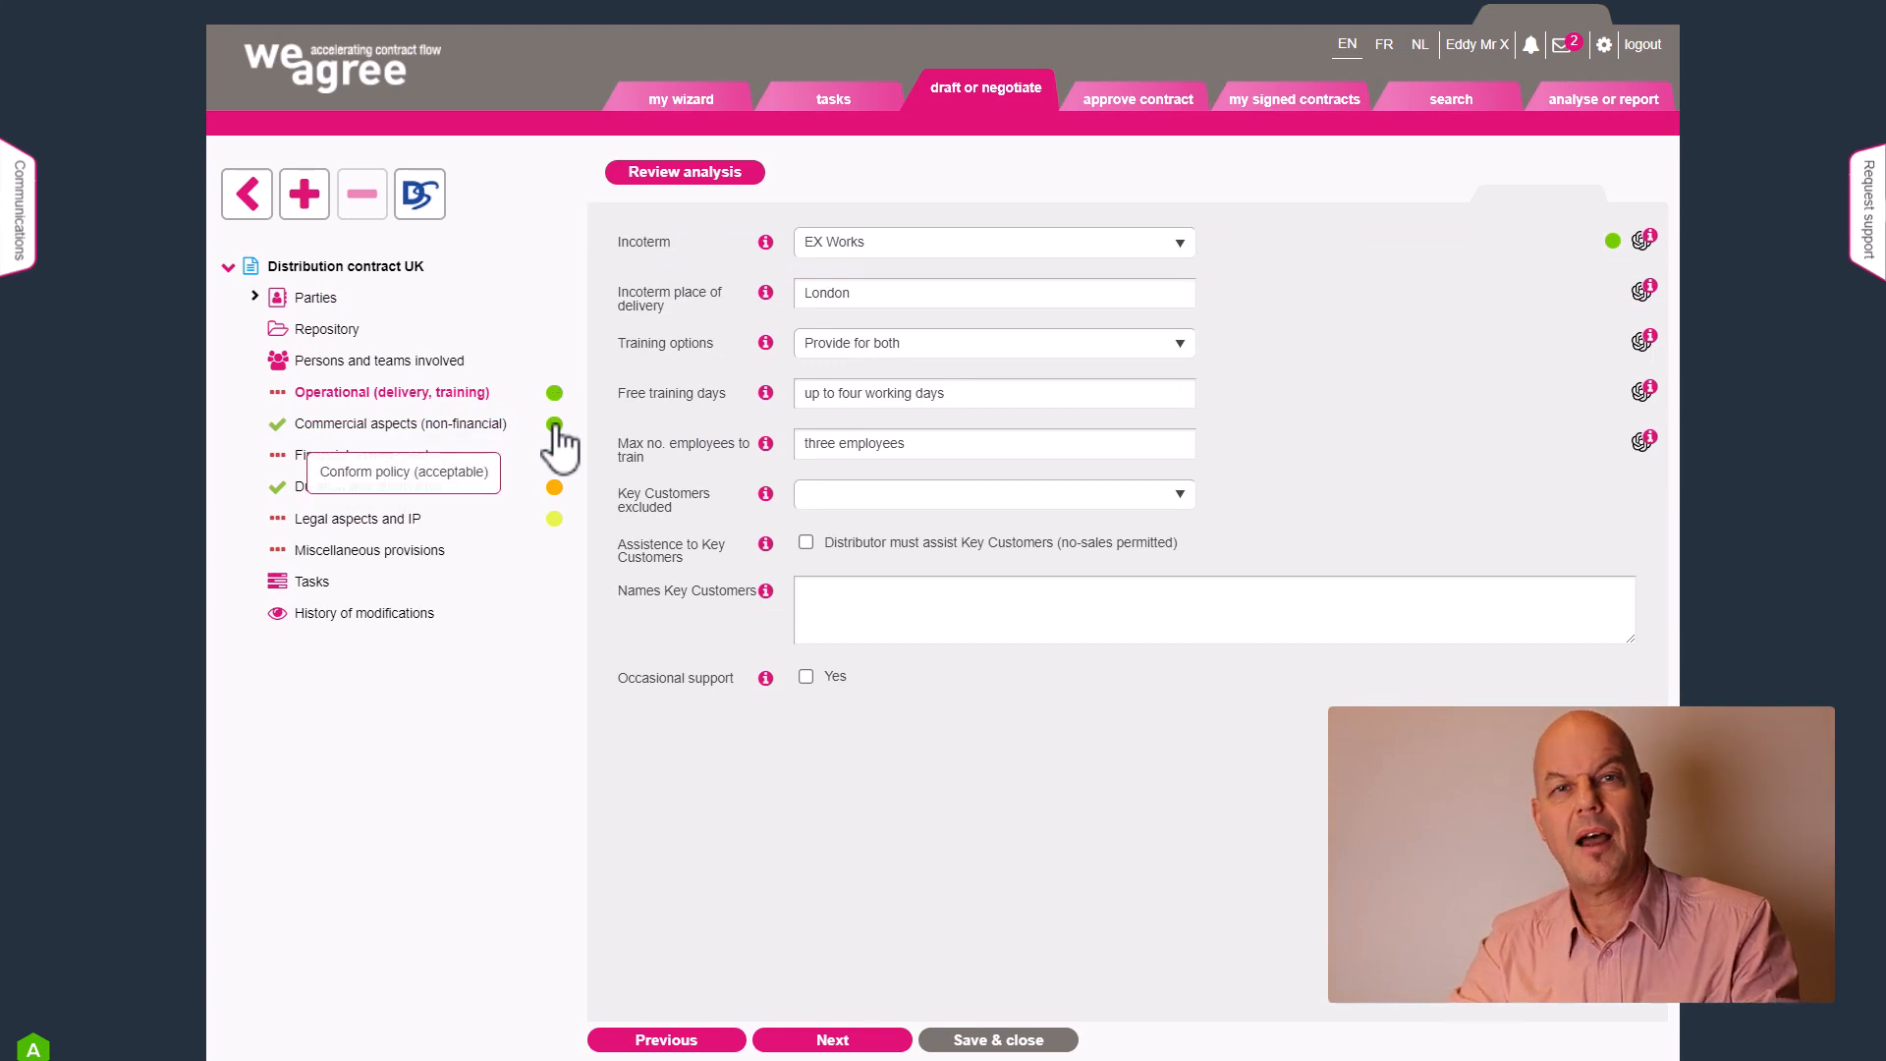
Check the risk ratings under Commercial aspects (non-financial), Legal aspects and IP, and Duration and termination, including Initial duration and Automatic extensions
click(557, 428)
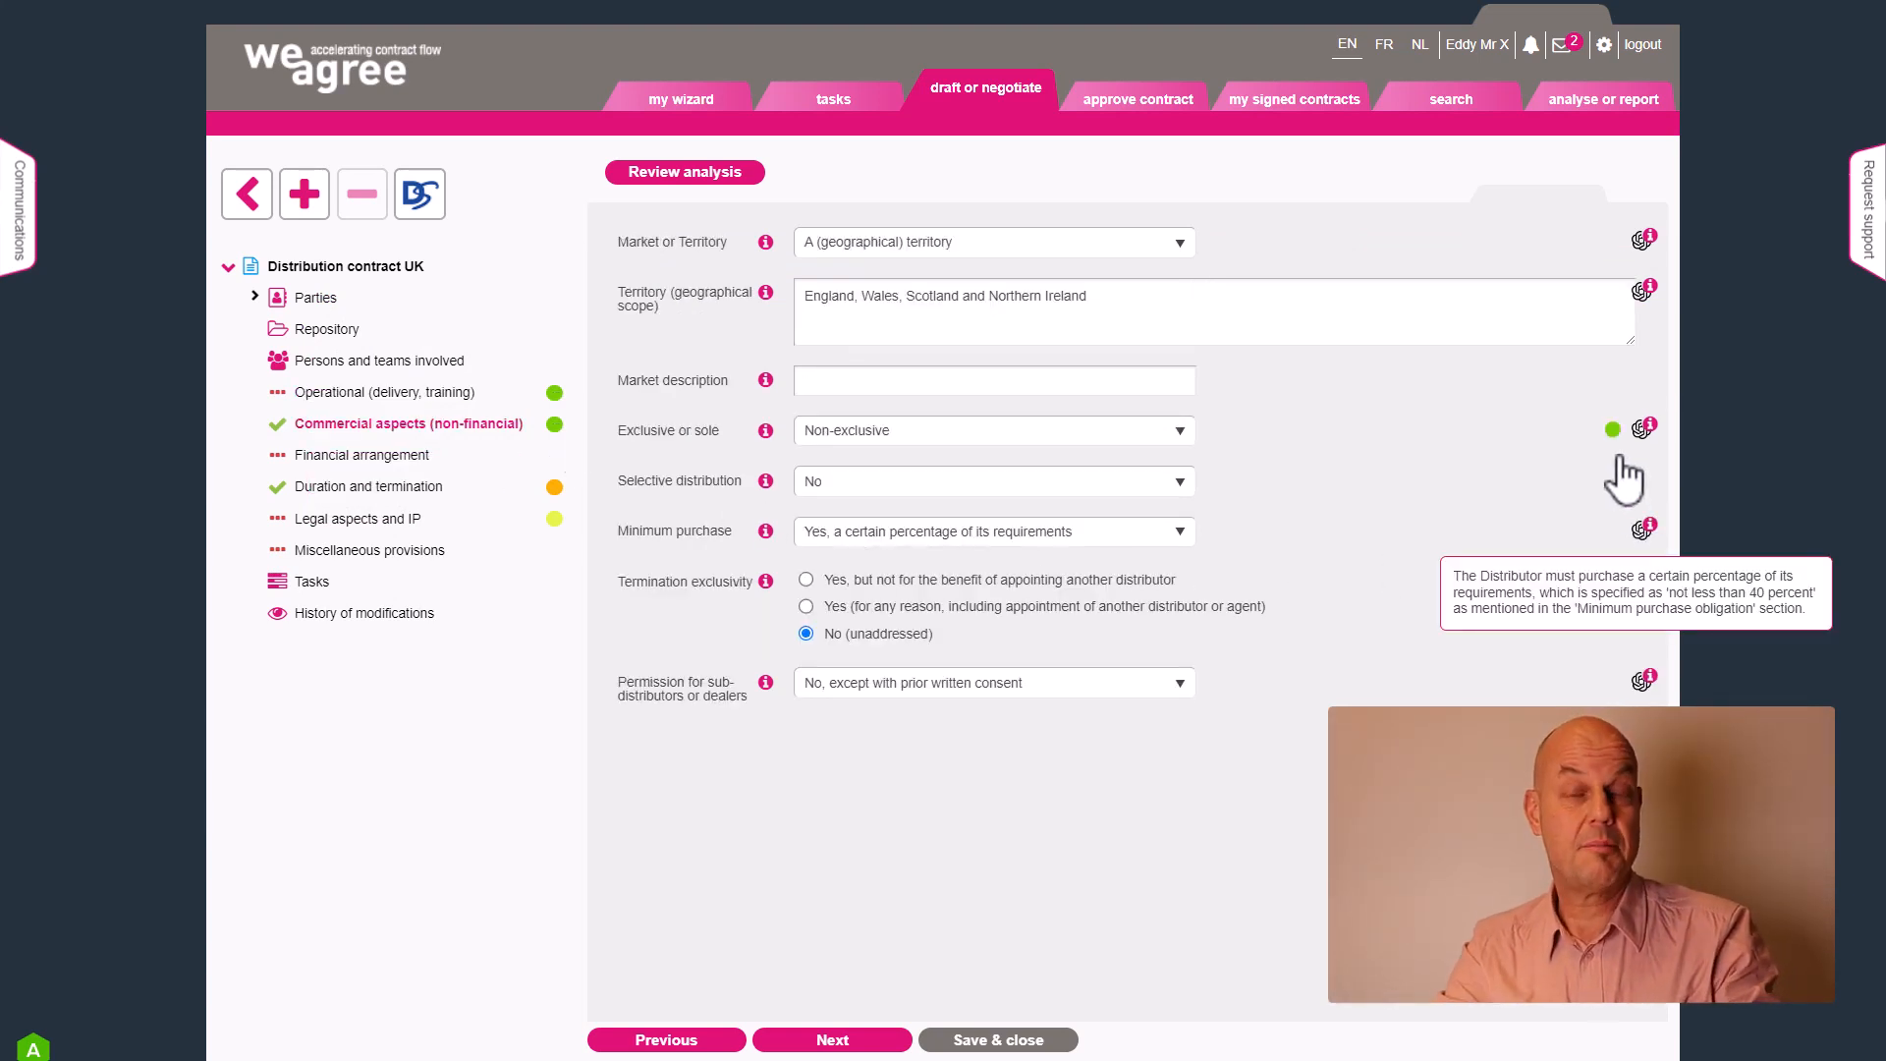
mouse_move(1612, 430)
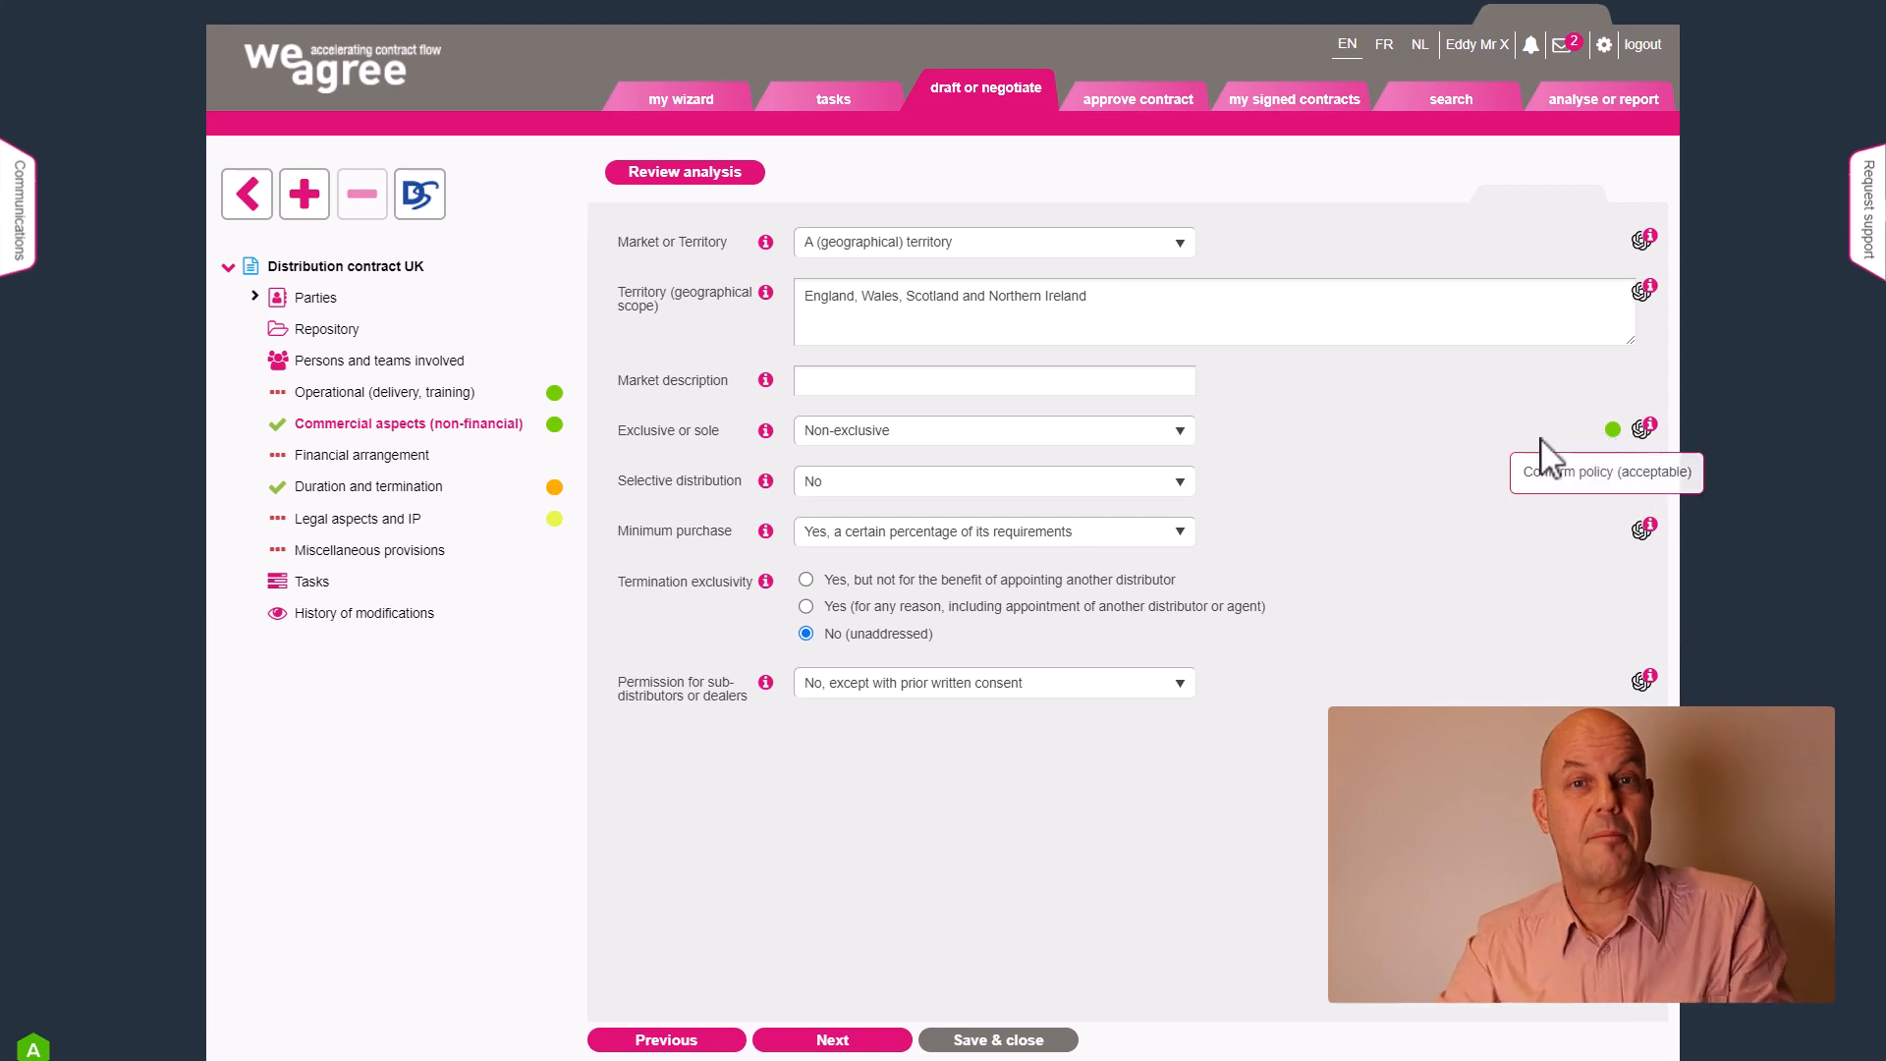
click(463, 518)
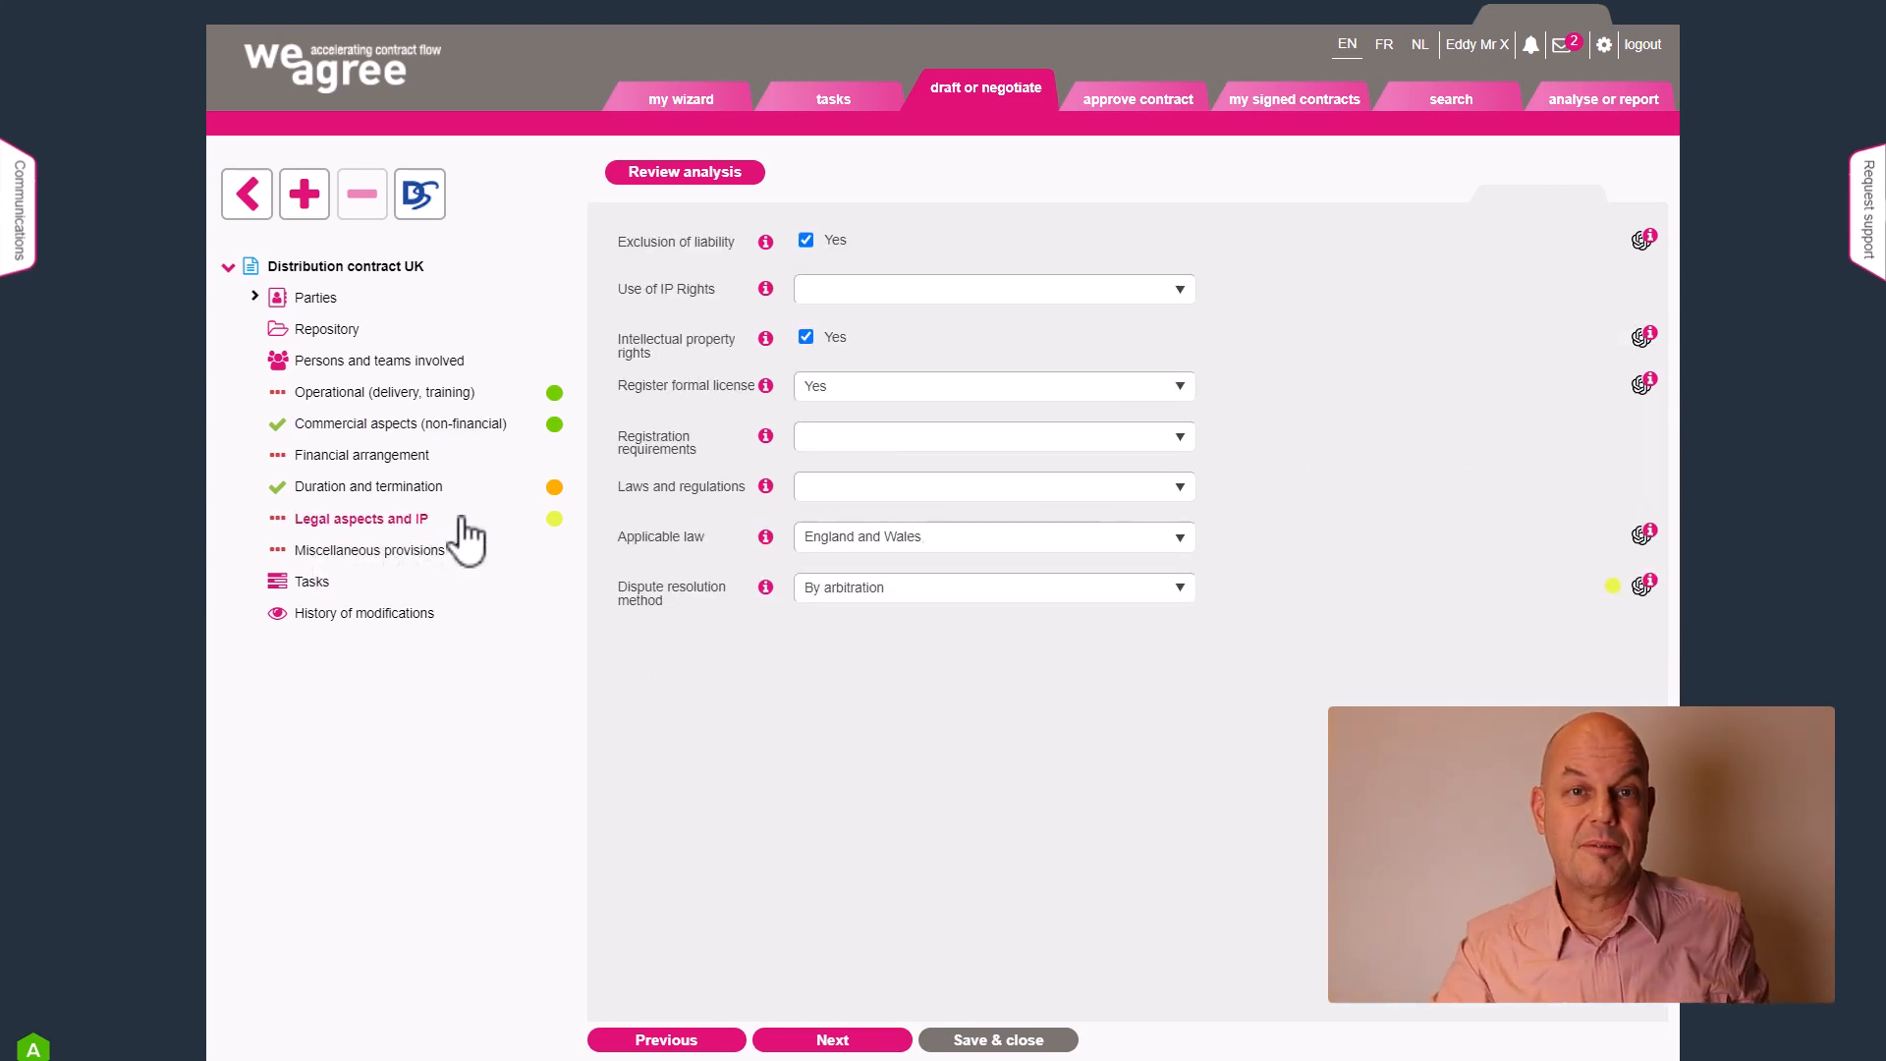
click(557, 496)
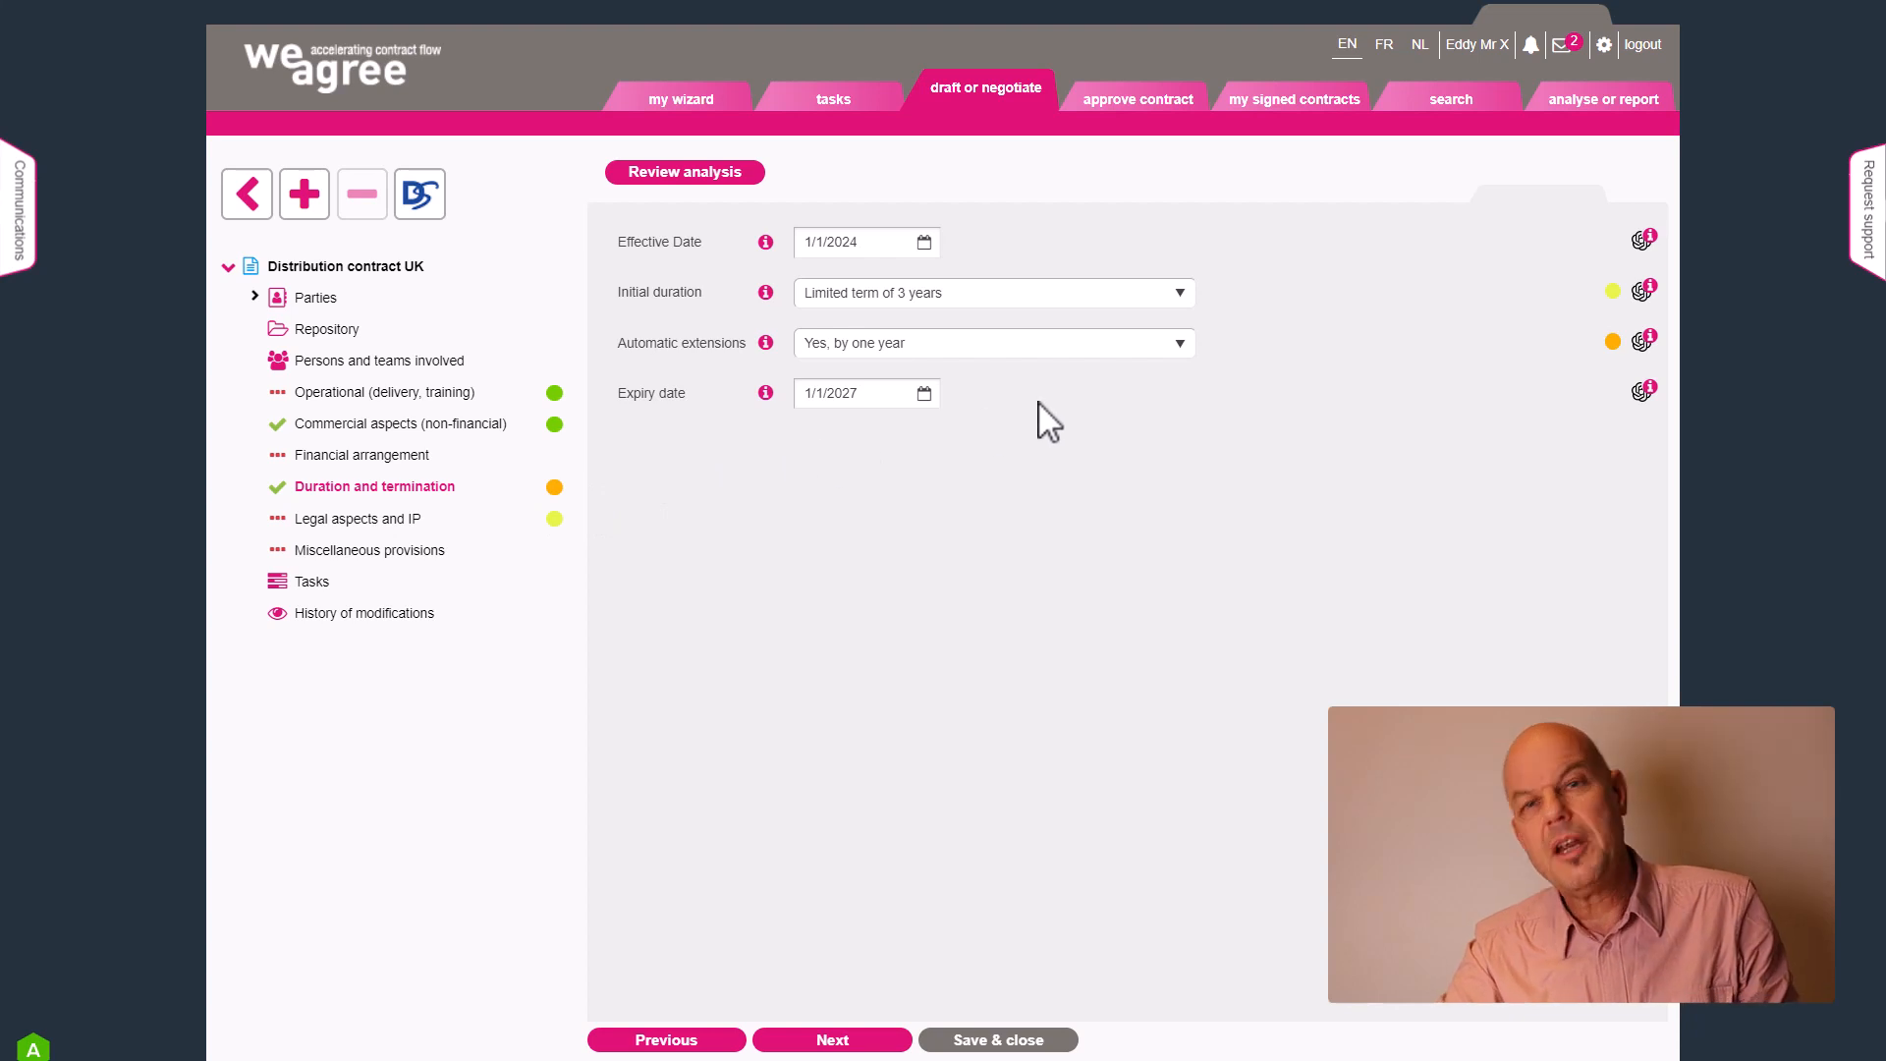
mouse_move(1614, 295)
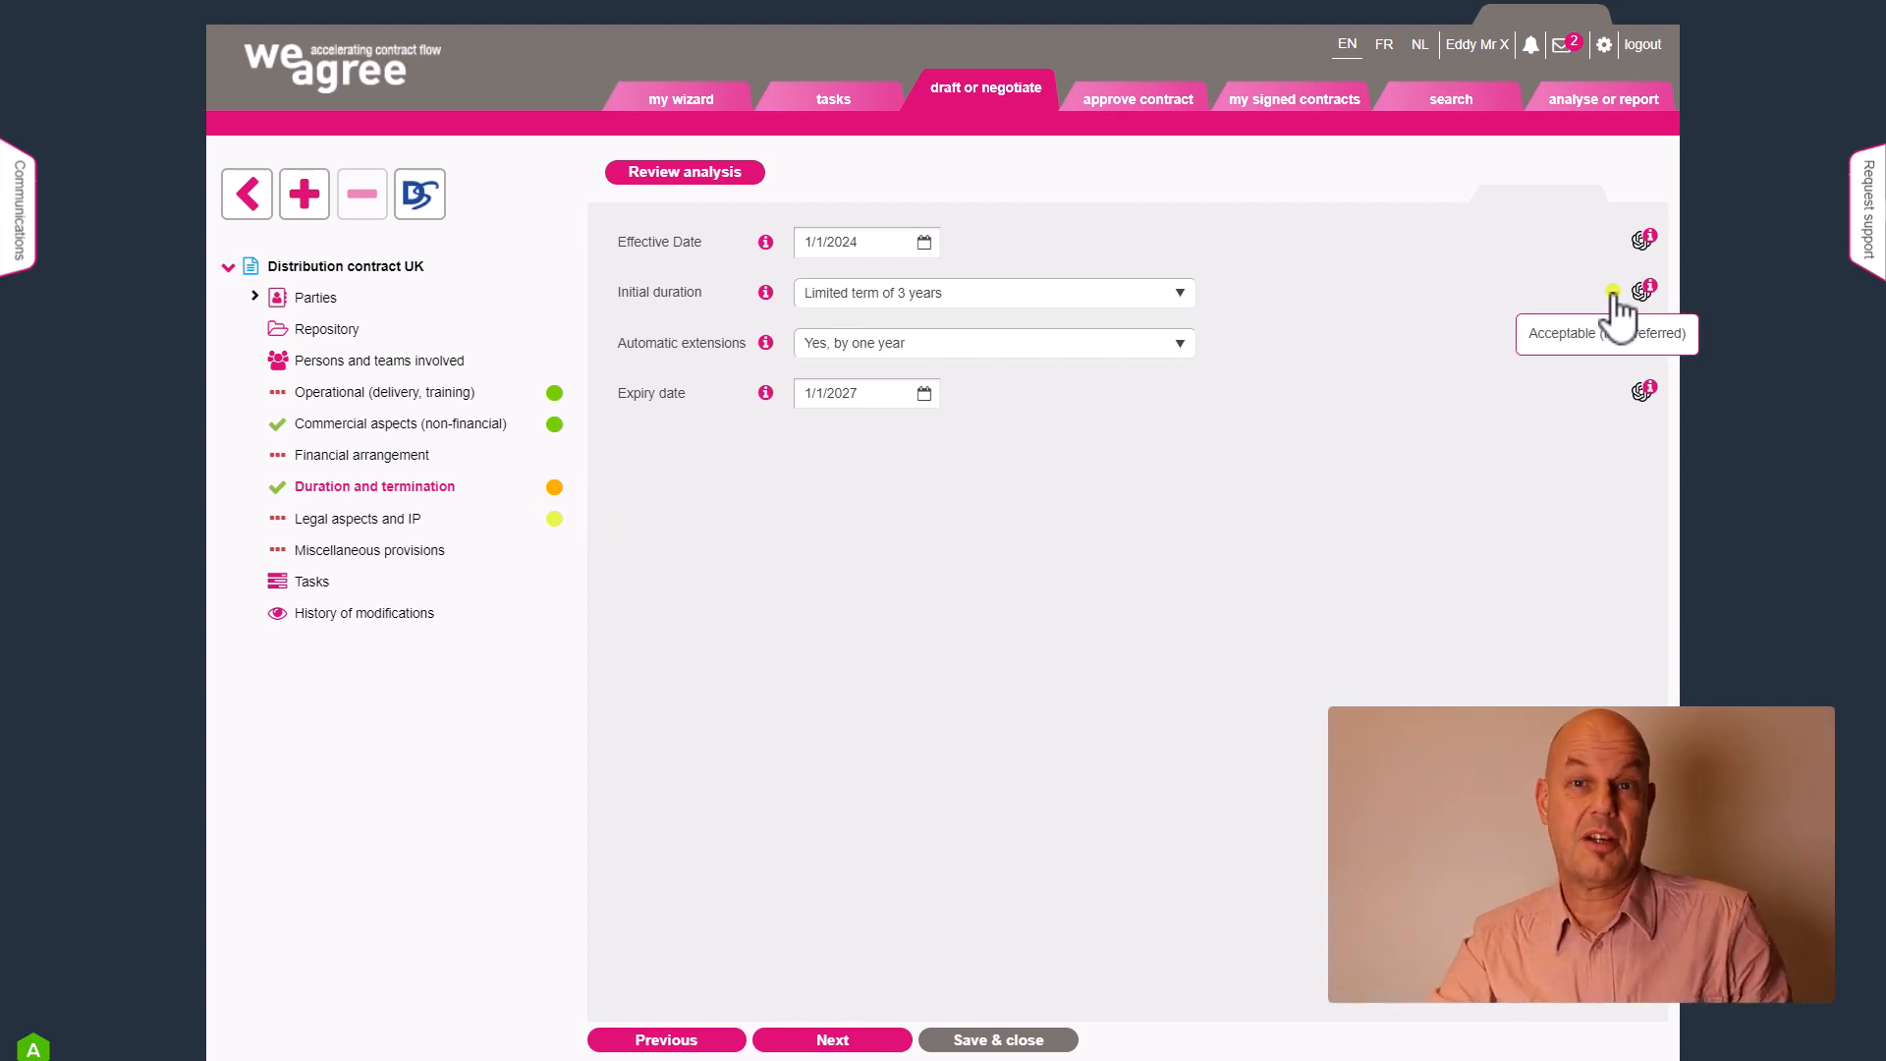
mouse_move(1614, 344)
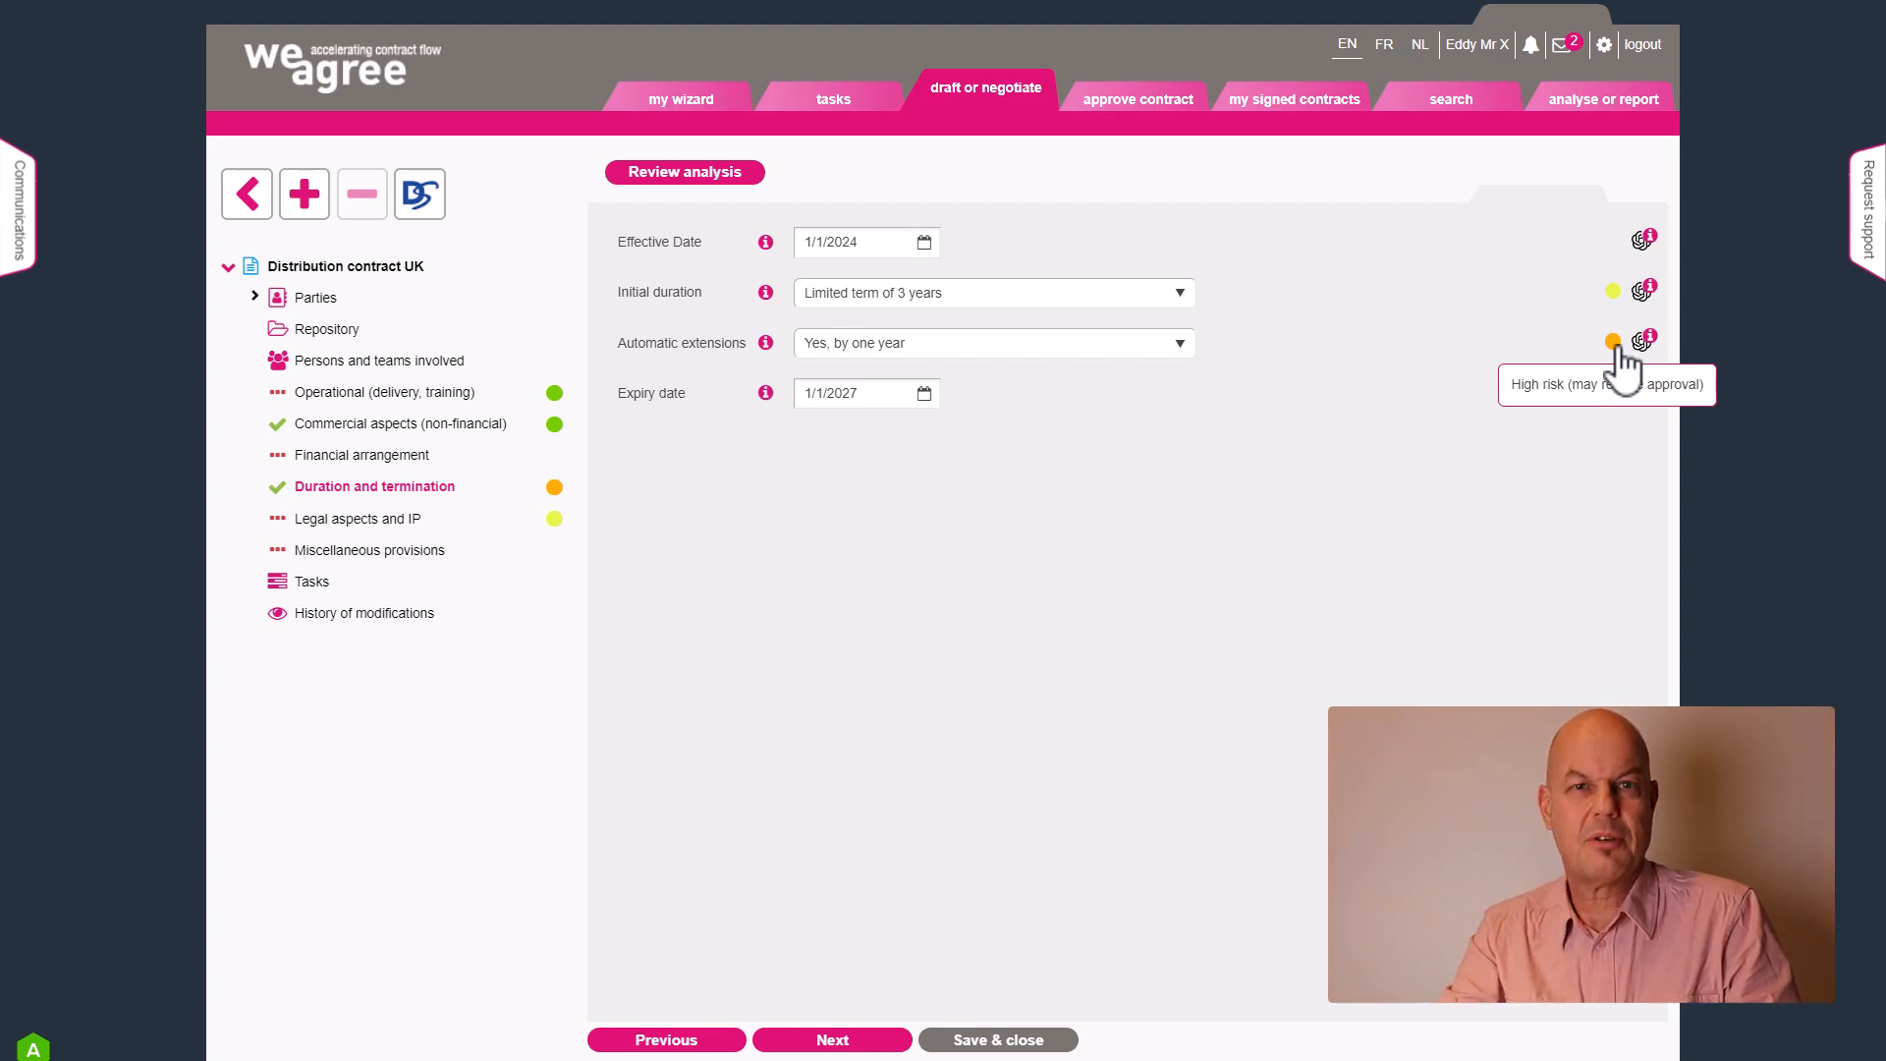
Read the source clause behind the Minimum purchase value under Commercial aspects (non-financial) and close it
click(472, 424)
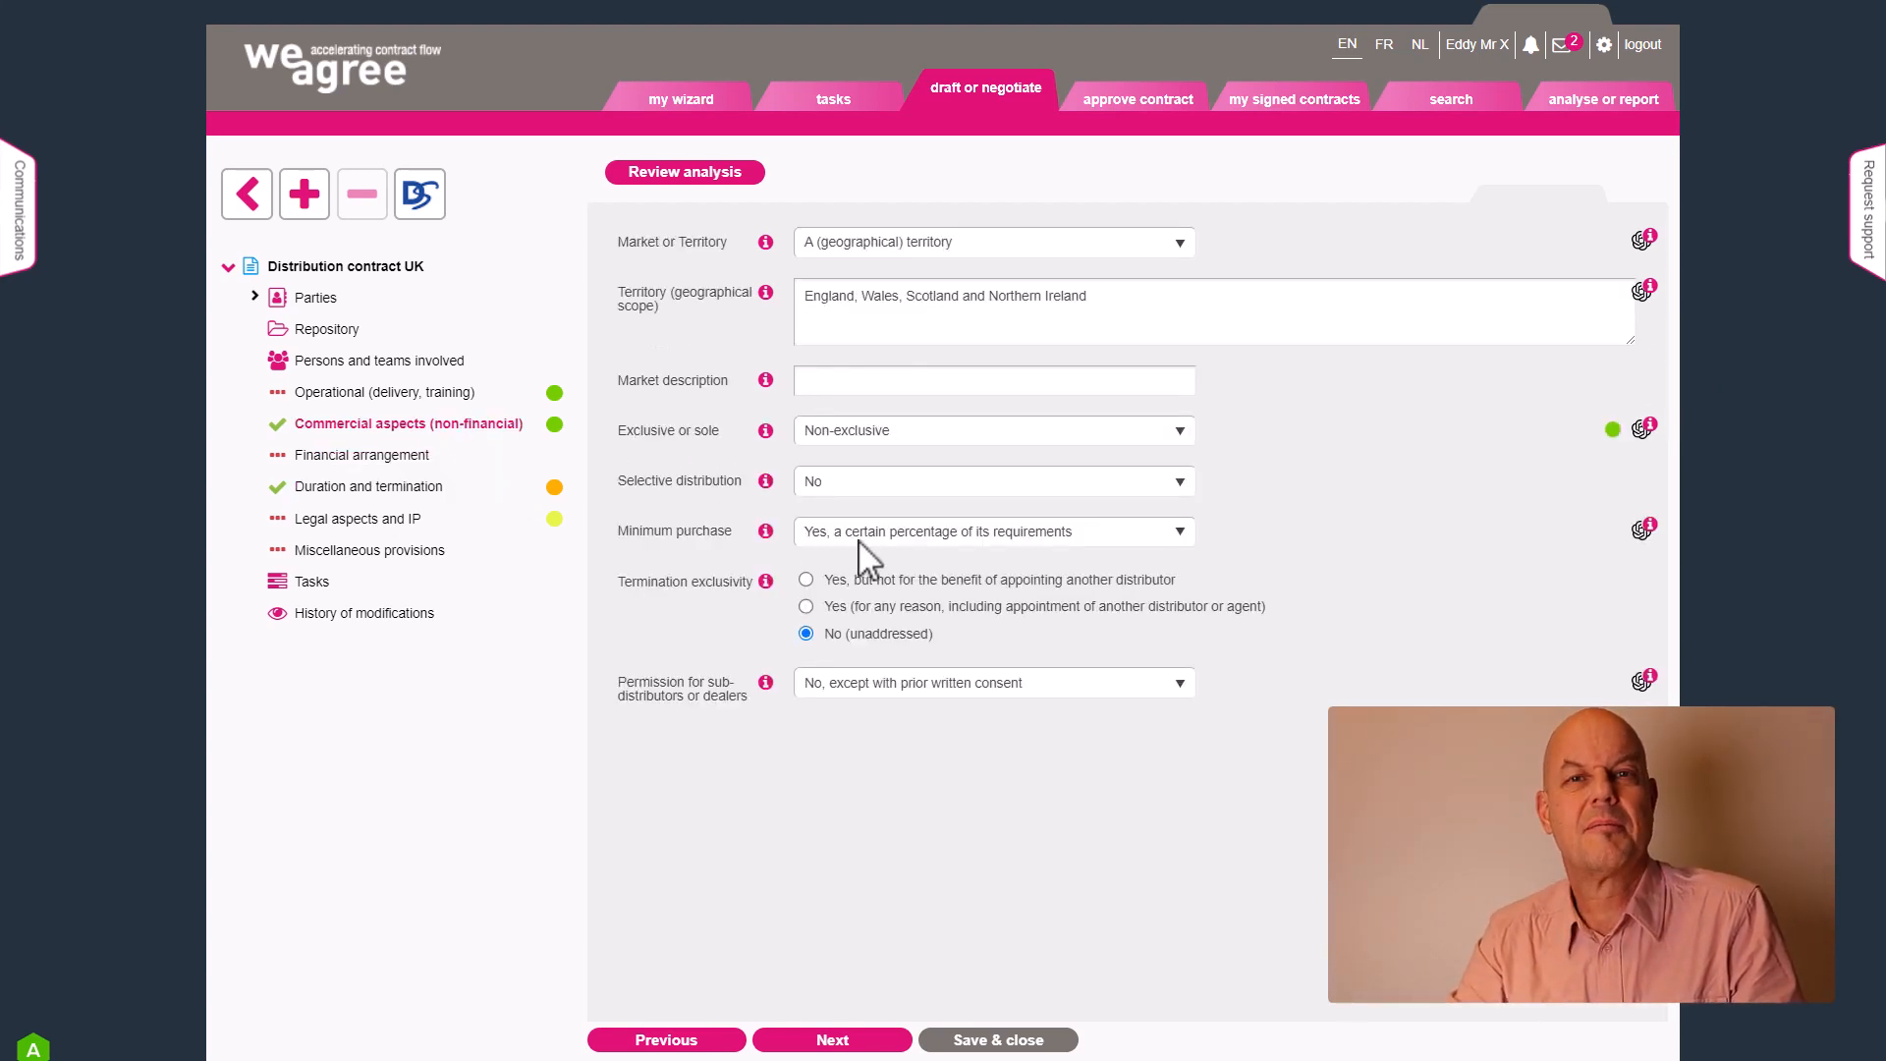
click(1641, 530)
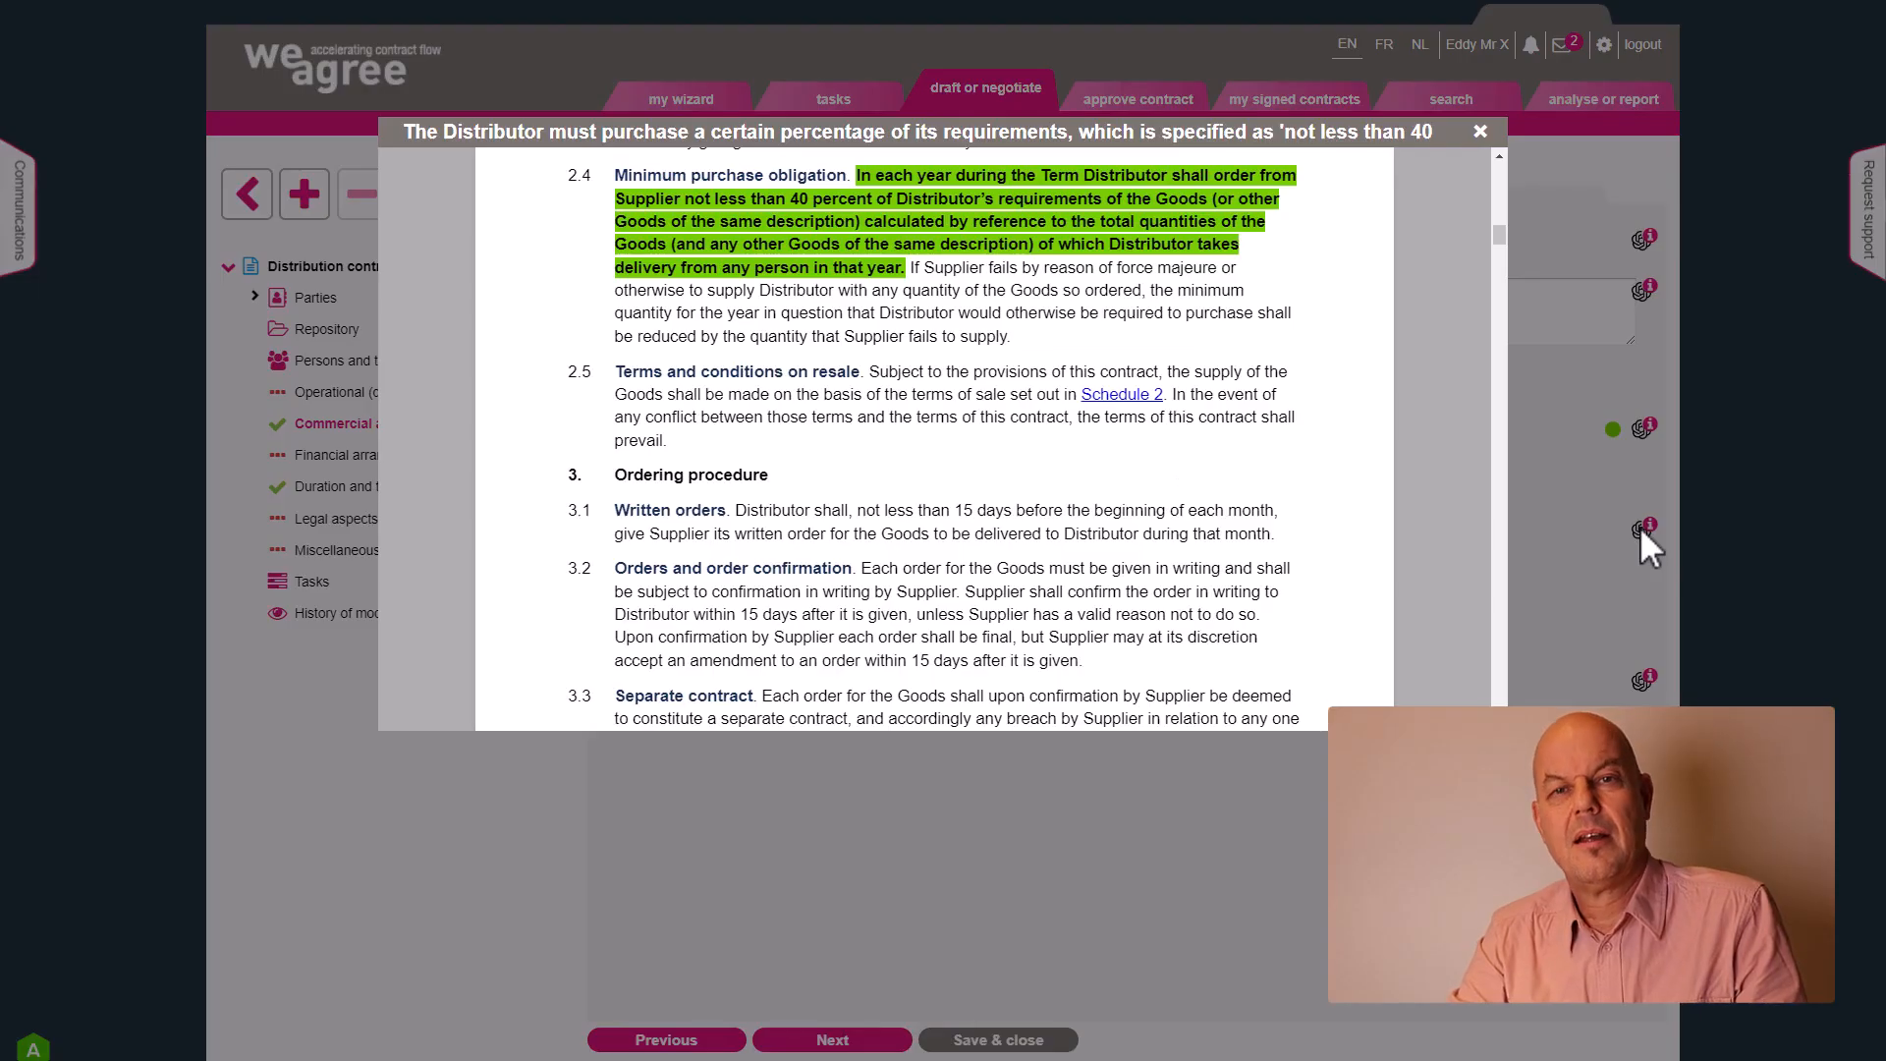
scroll(1051, 358, up, 1)
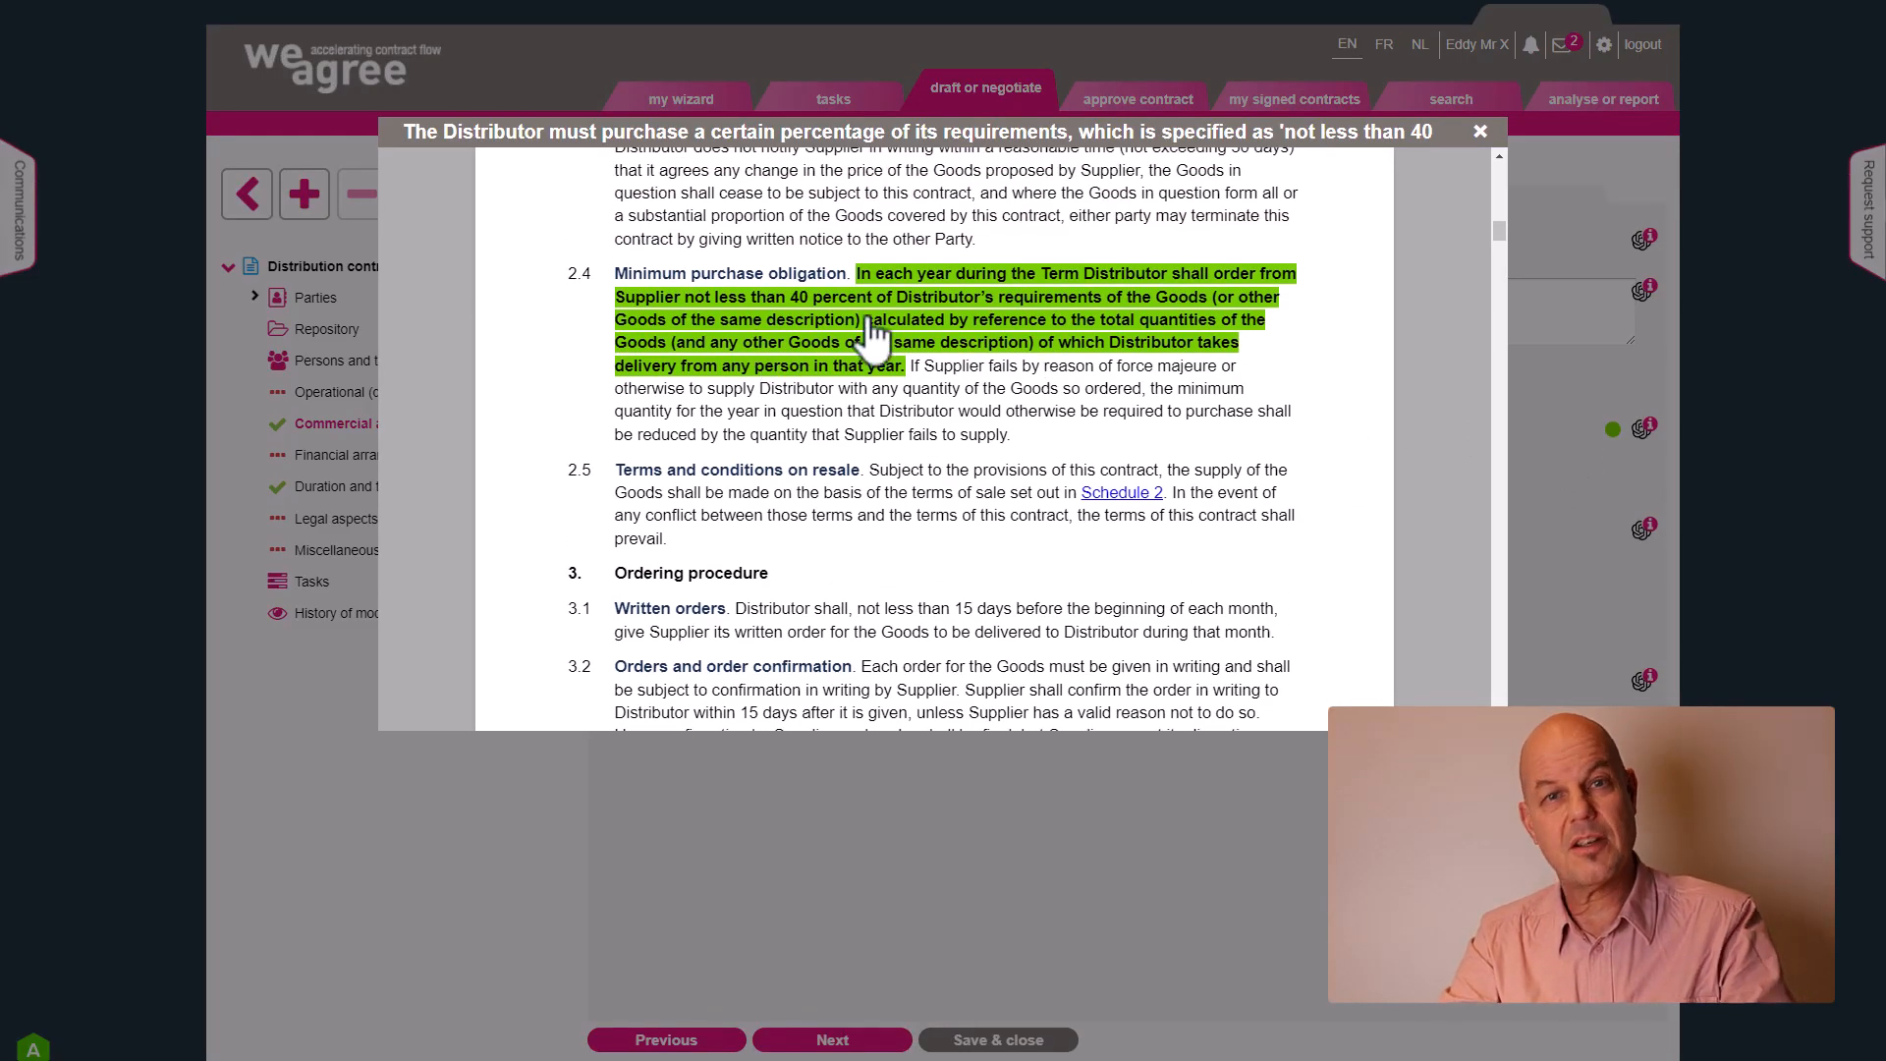
click(1480, 136)
Read the source clause behind the Automatic extensions value under Duration and termination and close it
click(454, 488)
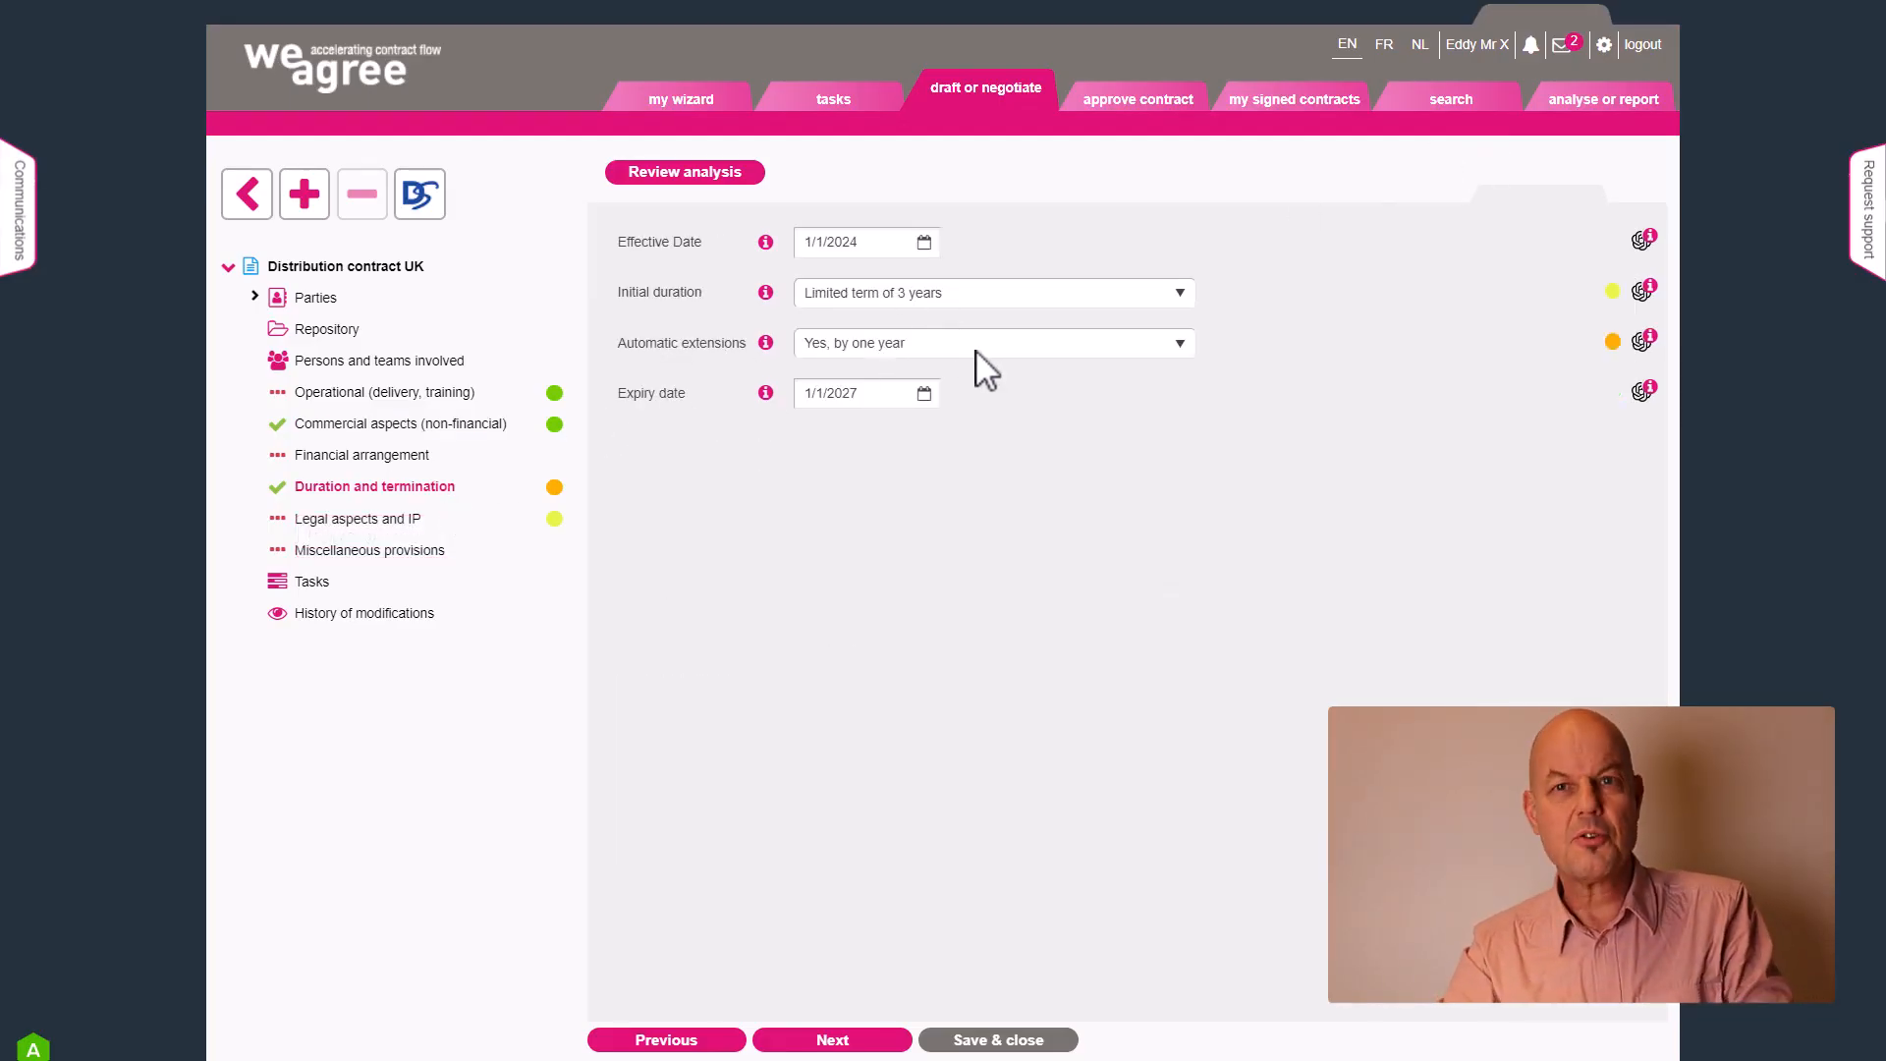
click(1642, 343)
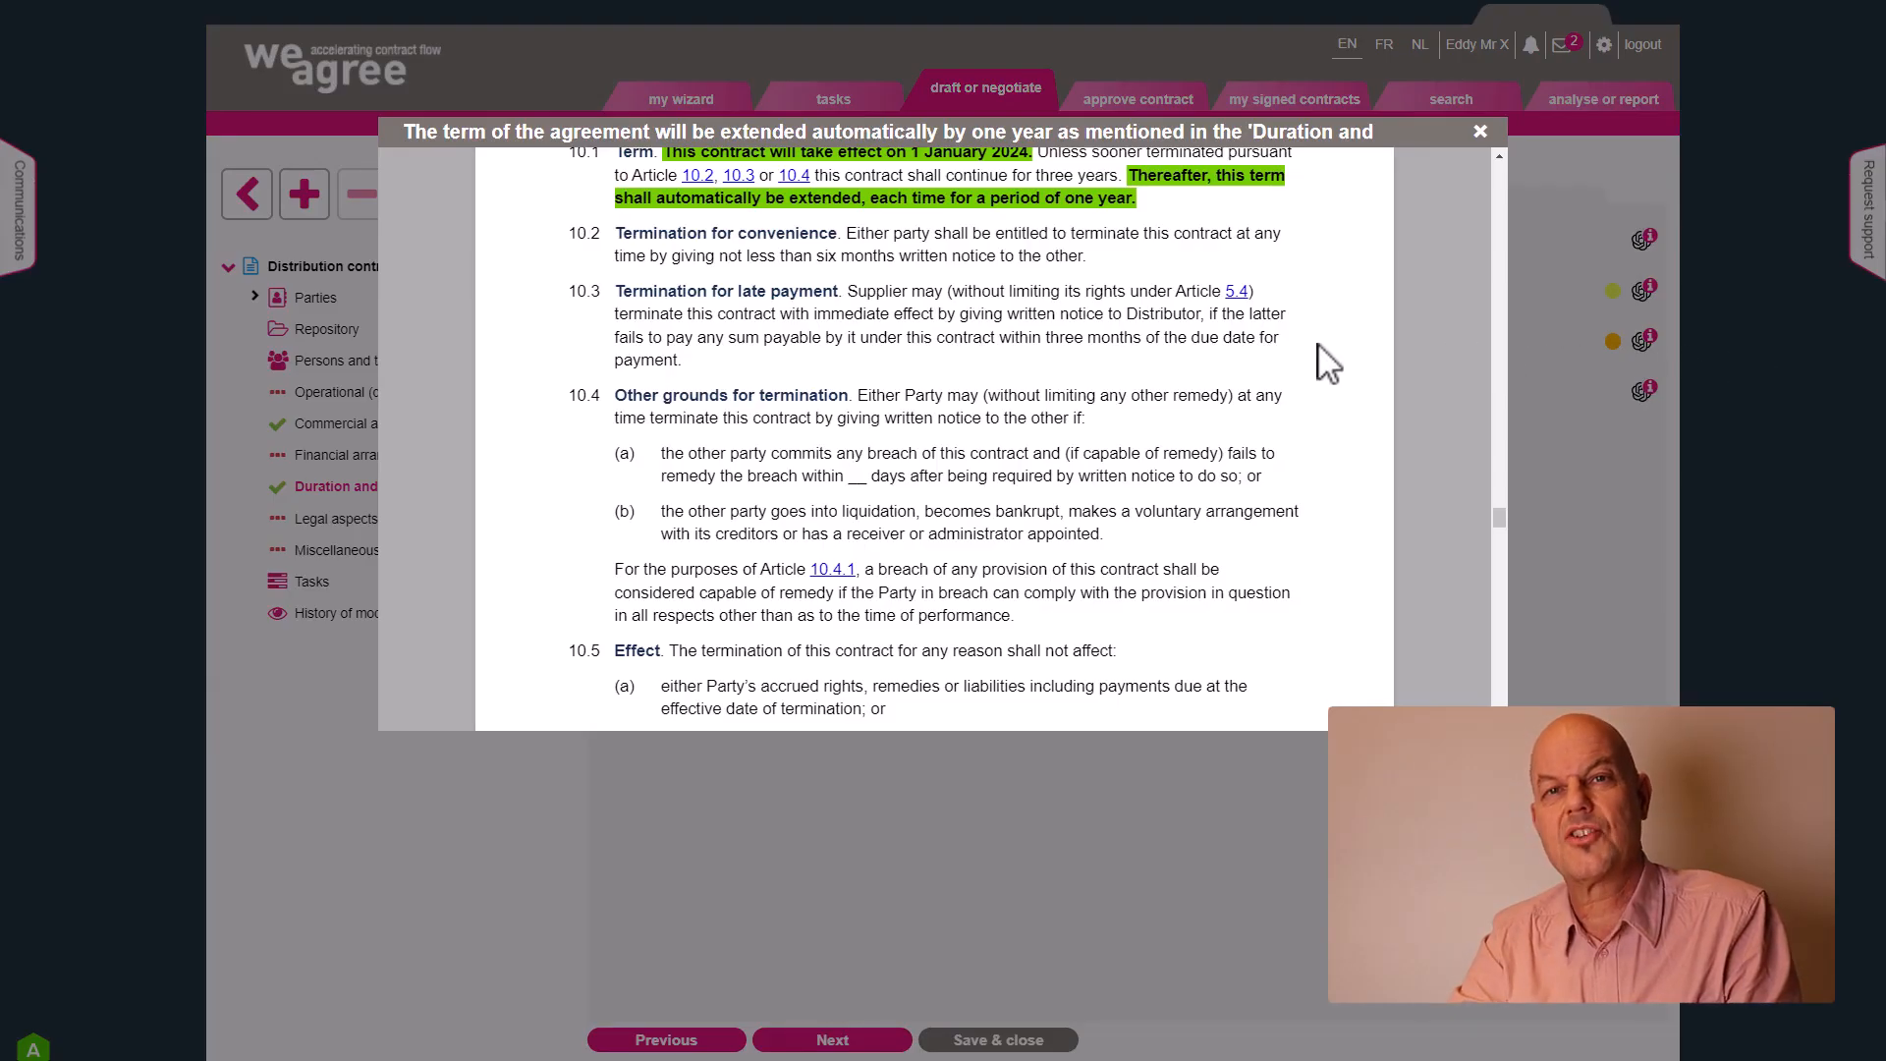
scroll(1240, 344, up, 1)
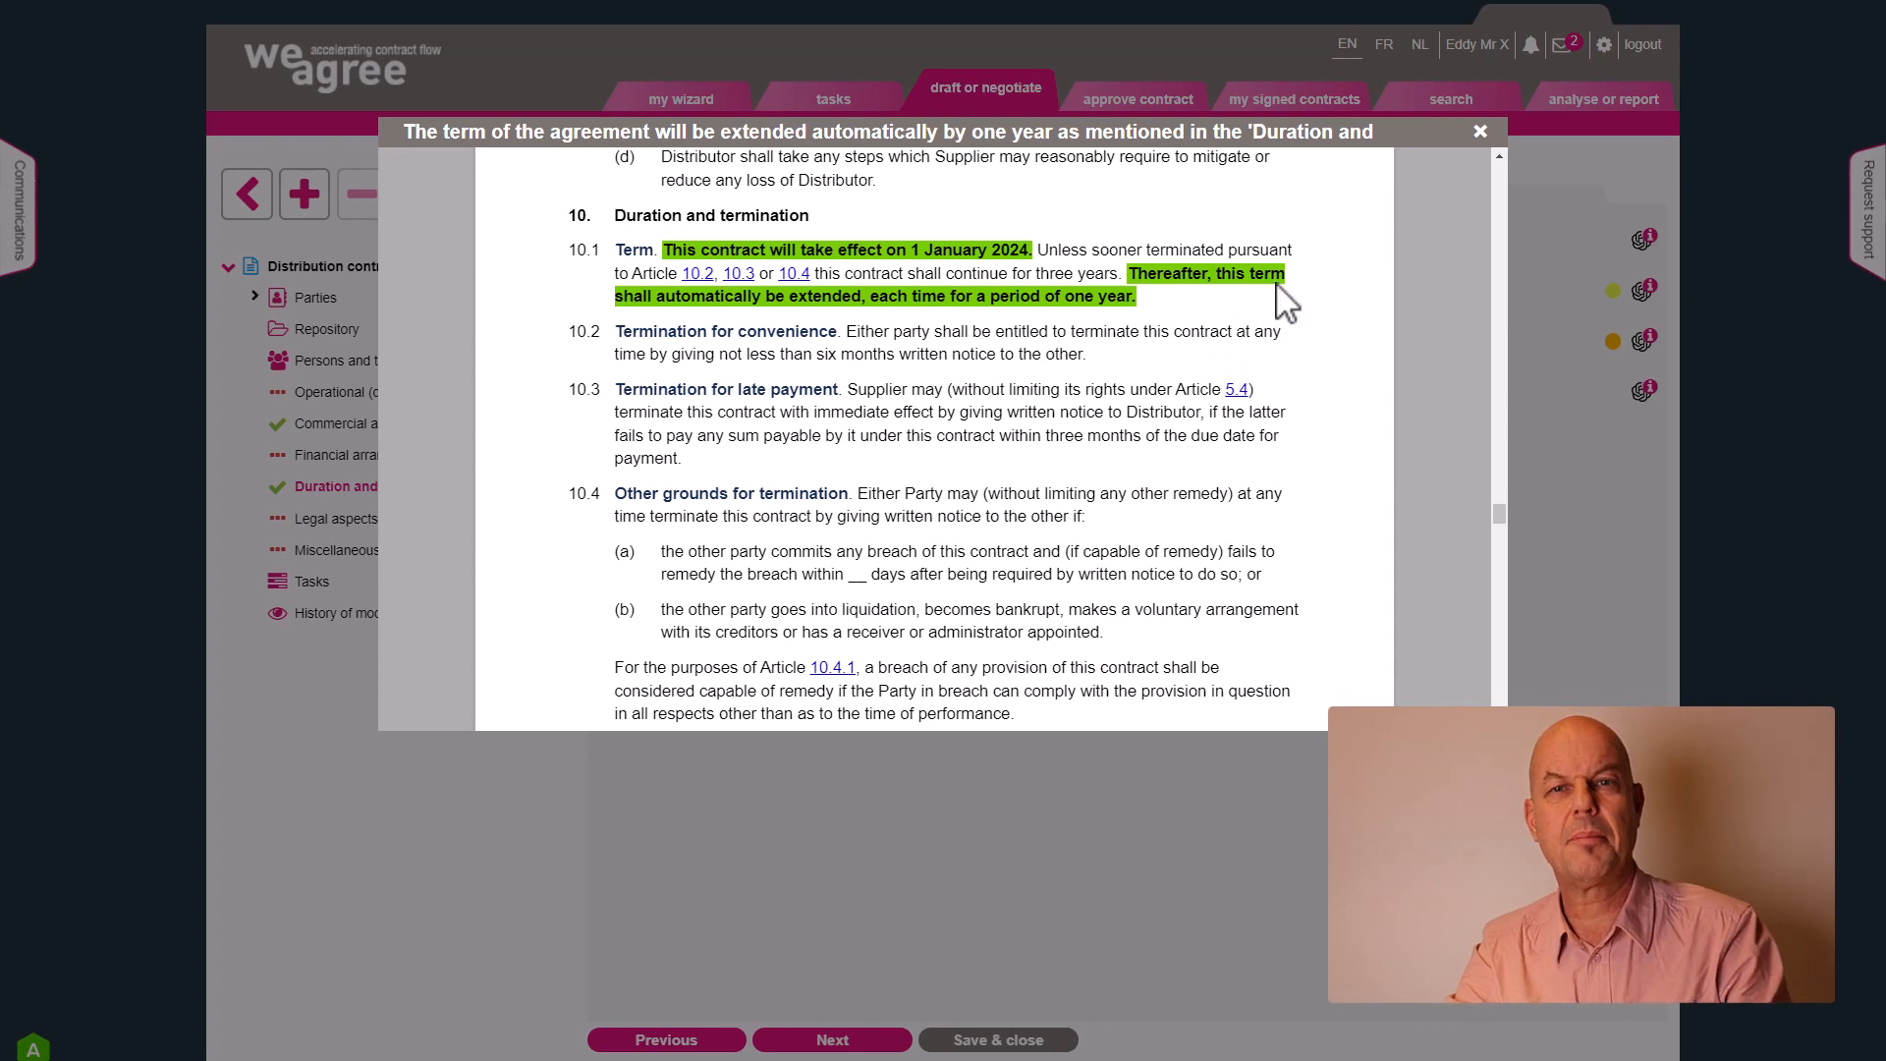
key(Escape)
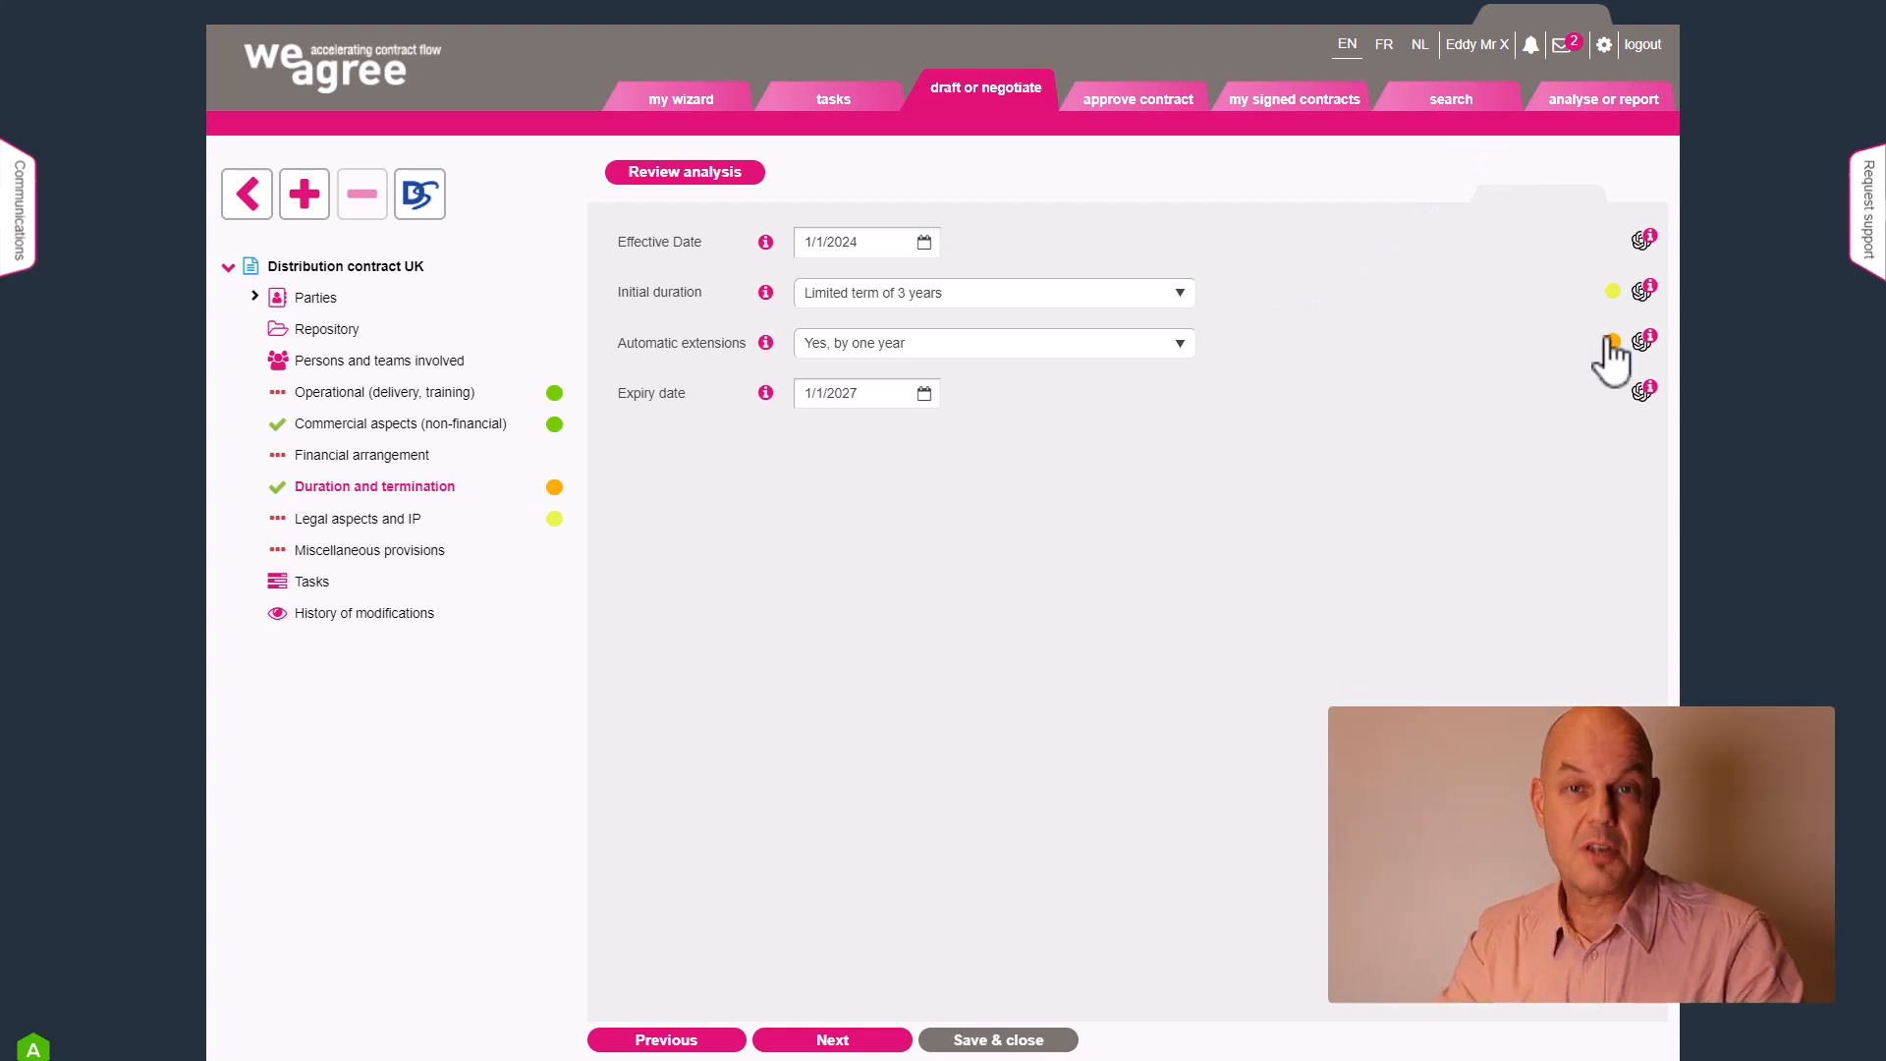
Change the risk rating of Automatic extensions to green, Conform policy (acceptable)
mouse_move(1612, 349)
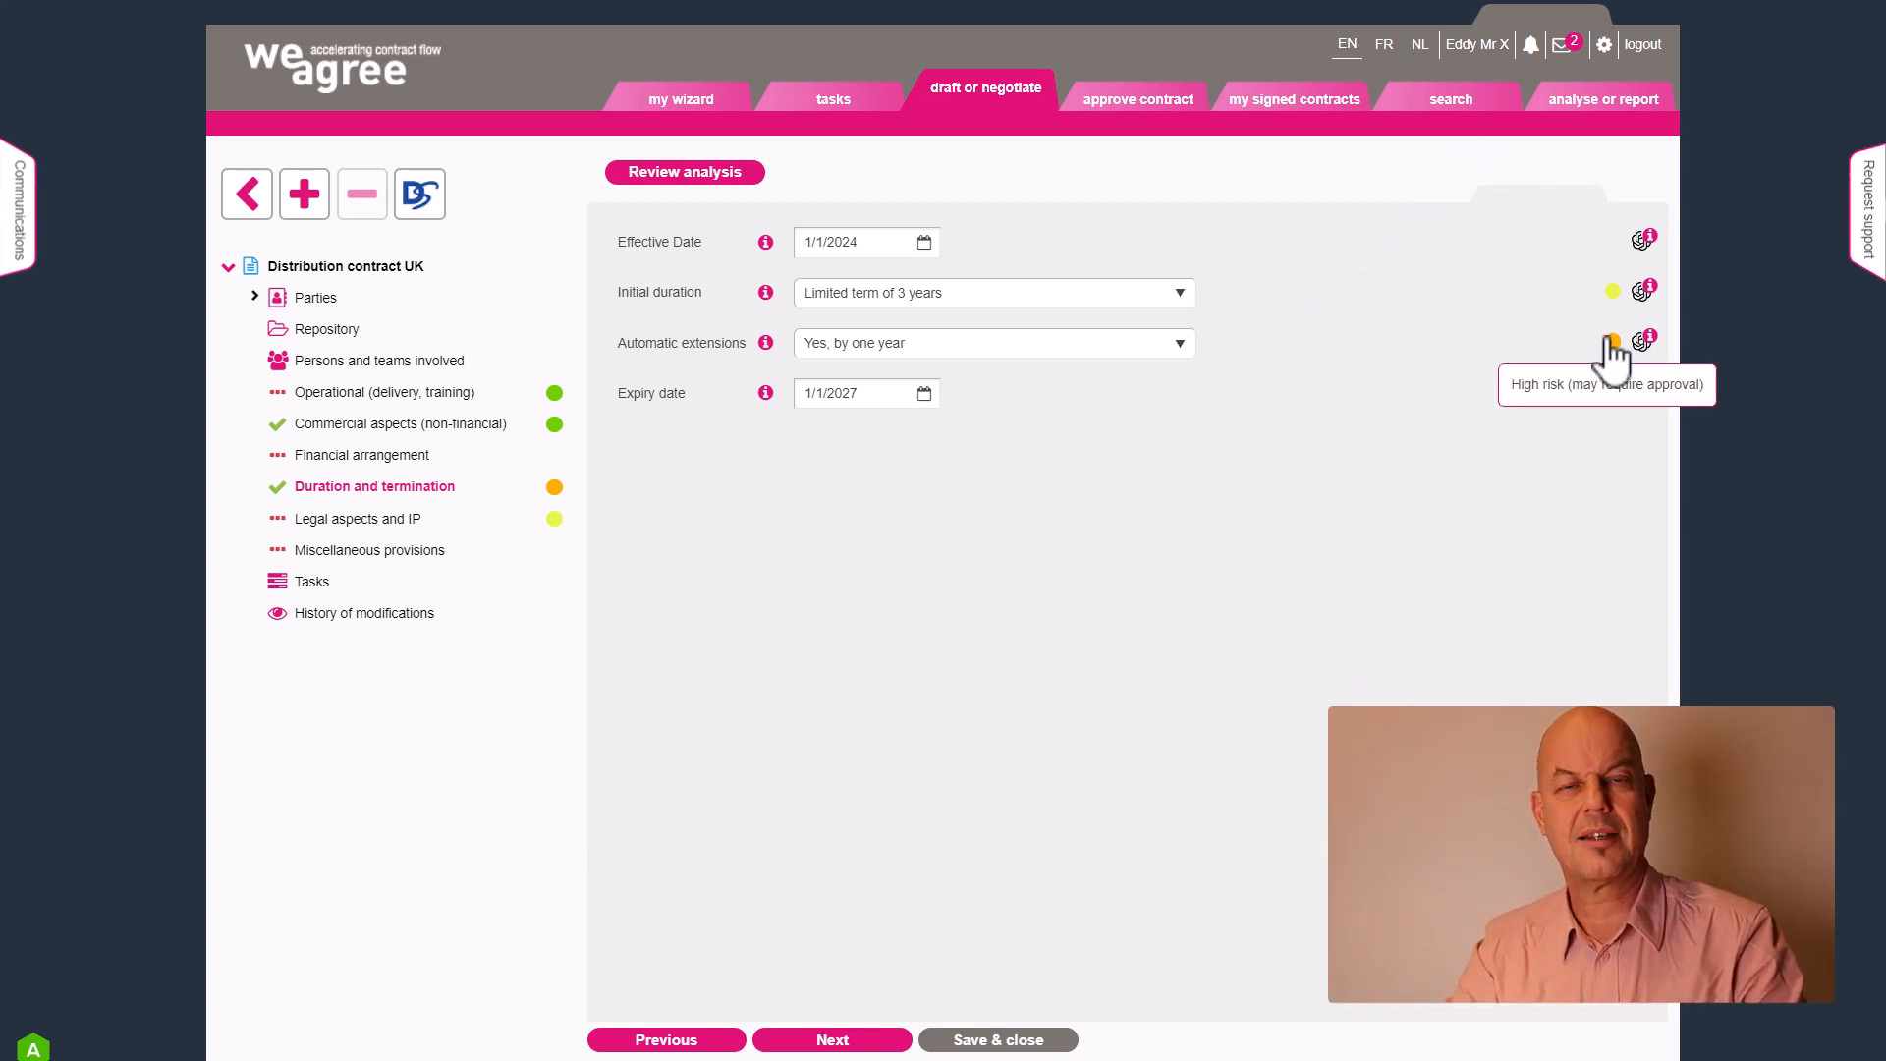
click(1612, 343)
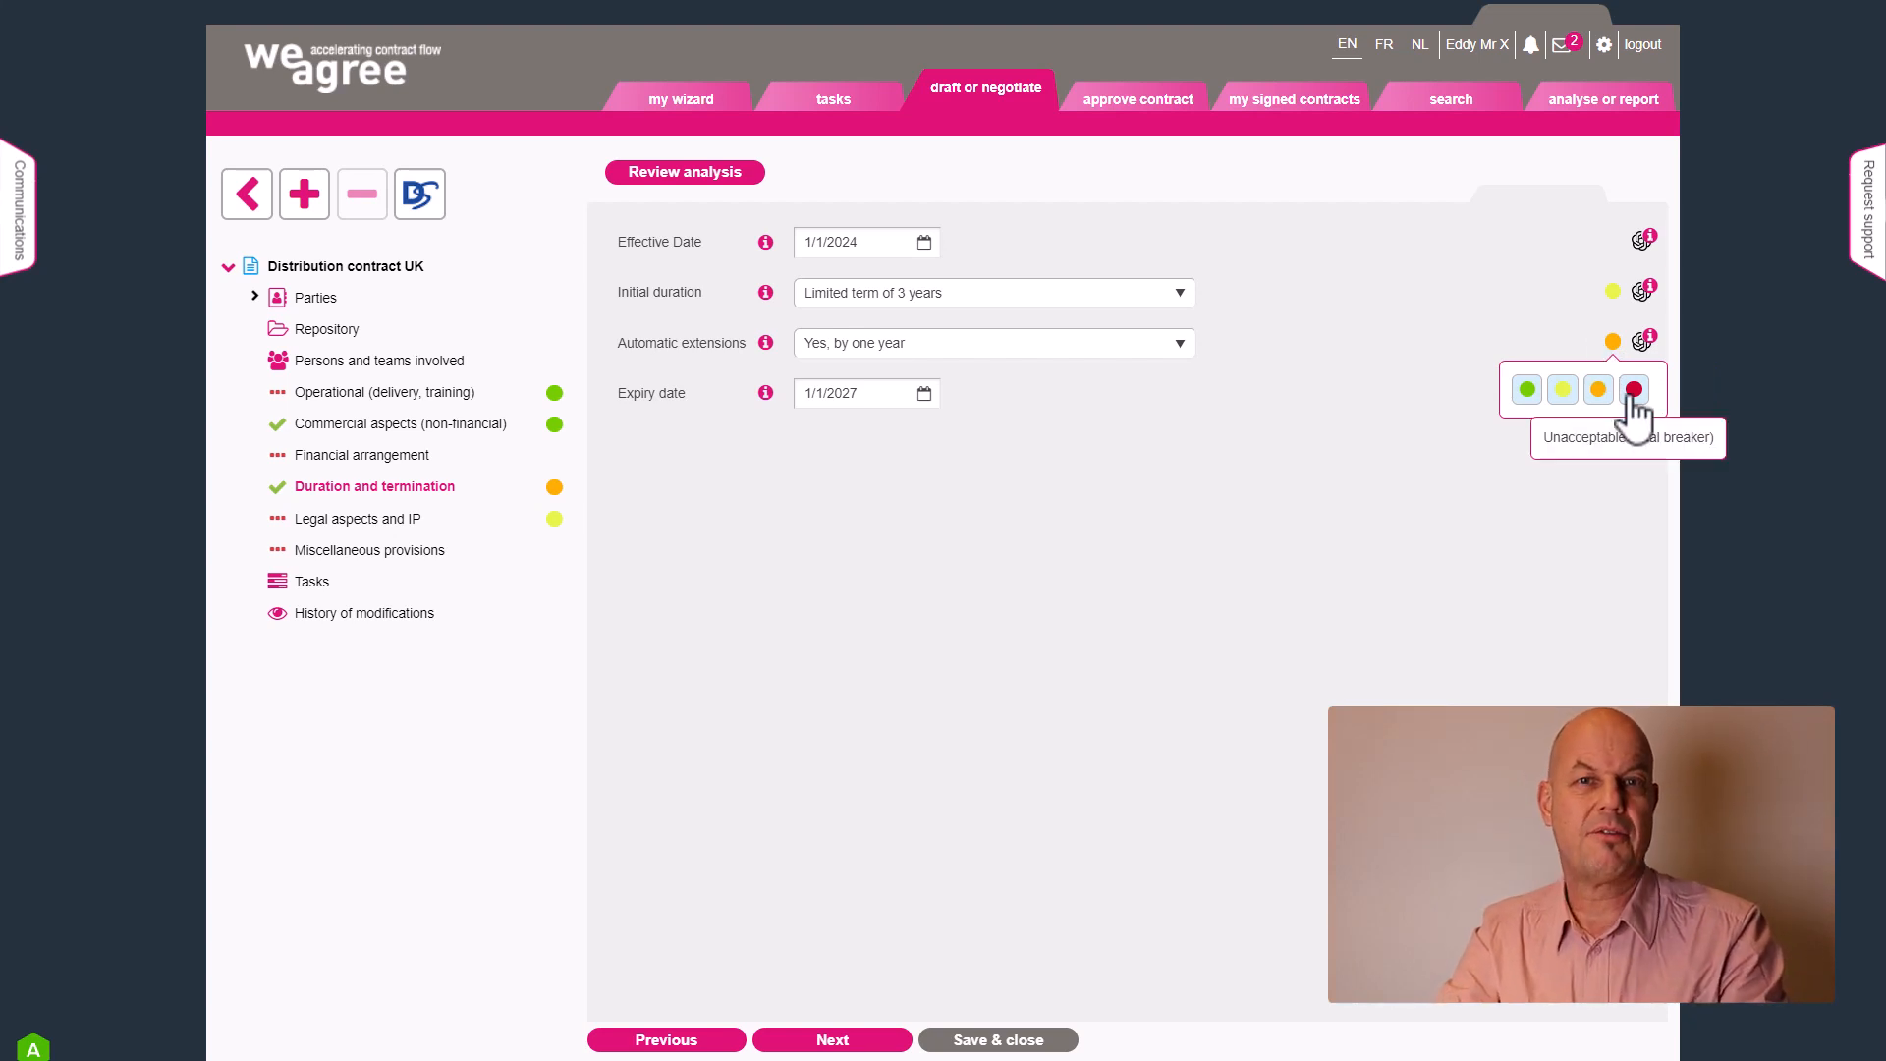
click(1529, 391)
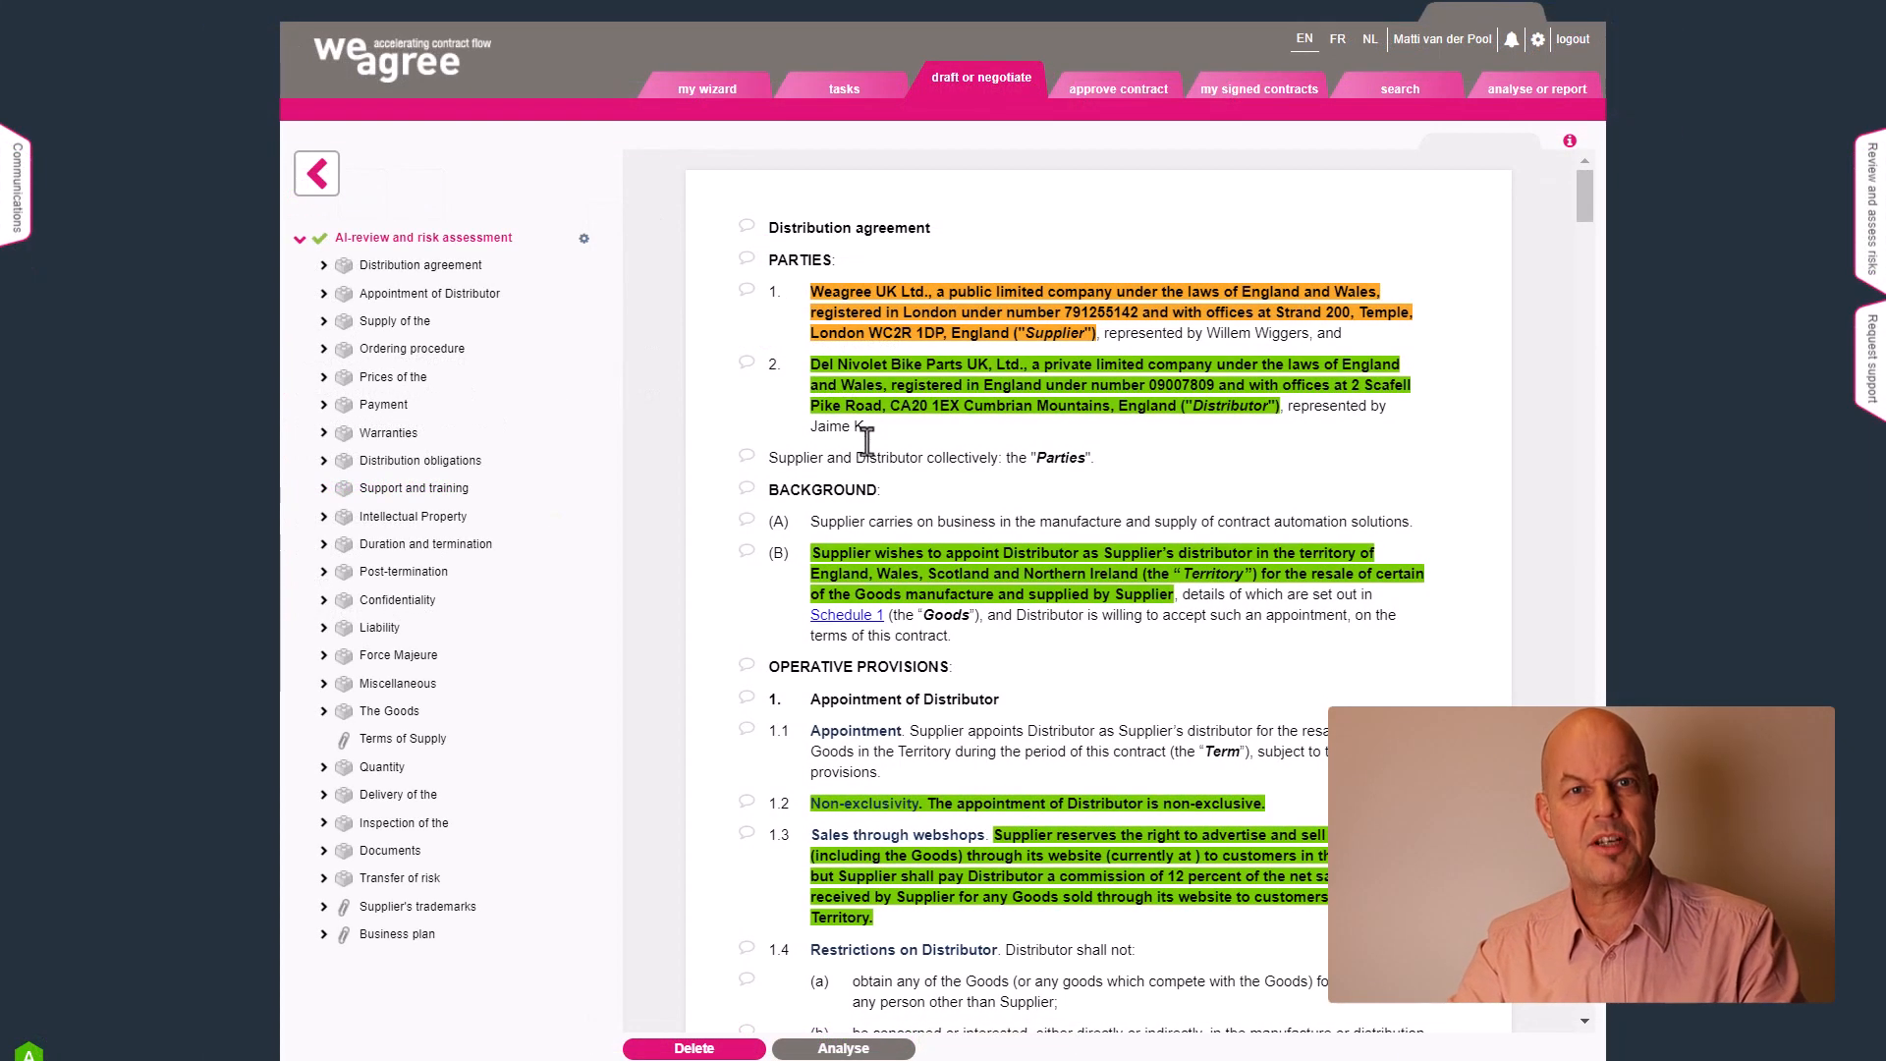
Open the tagged Territory passage in Background clause (B) of the distribution agreement for review
click(953, 582)
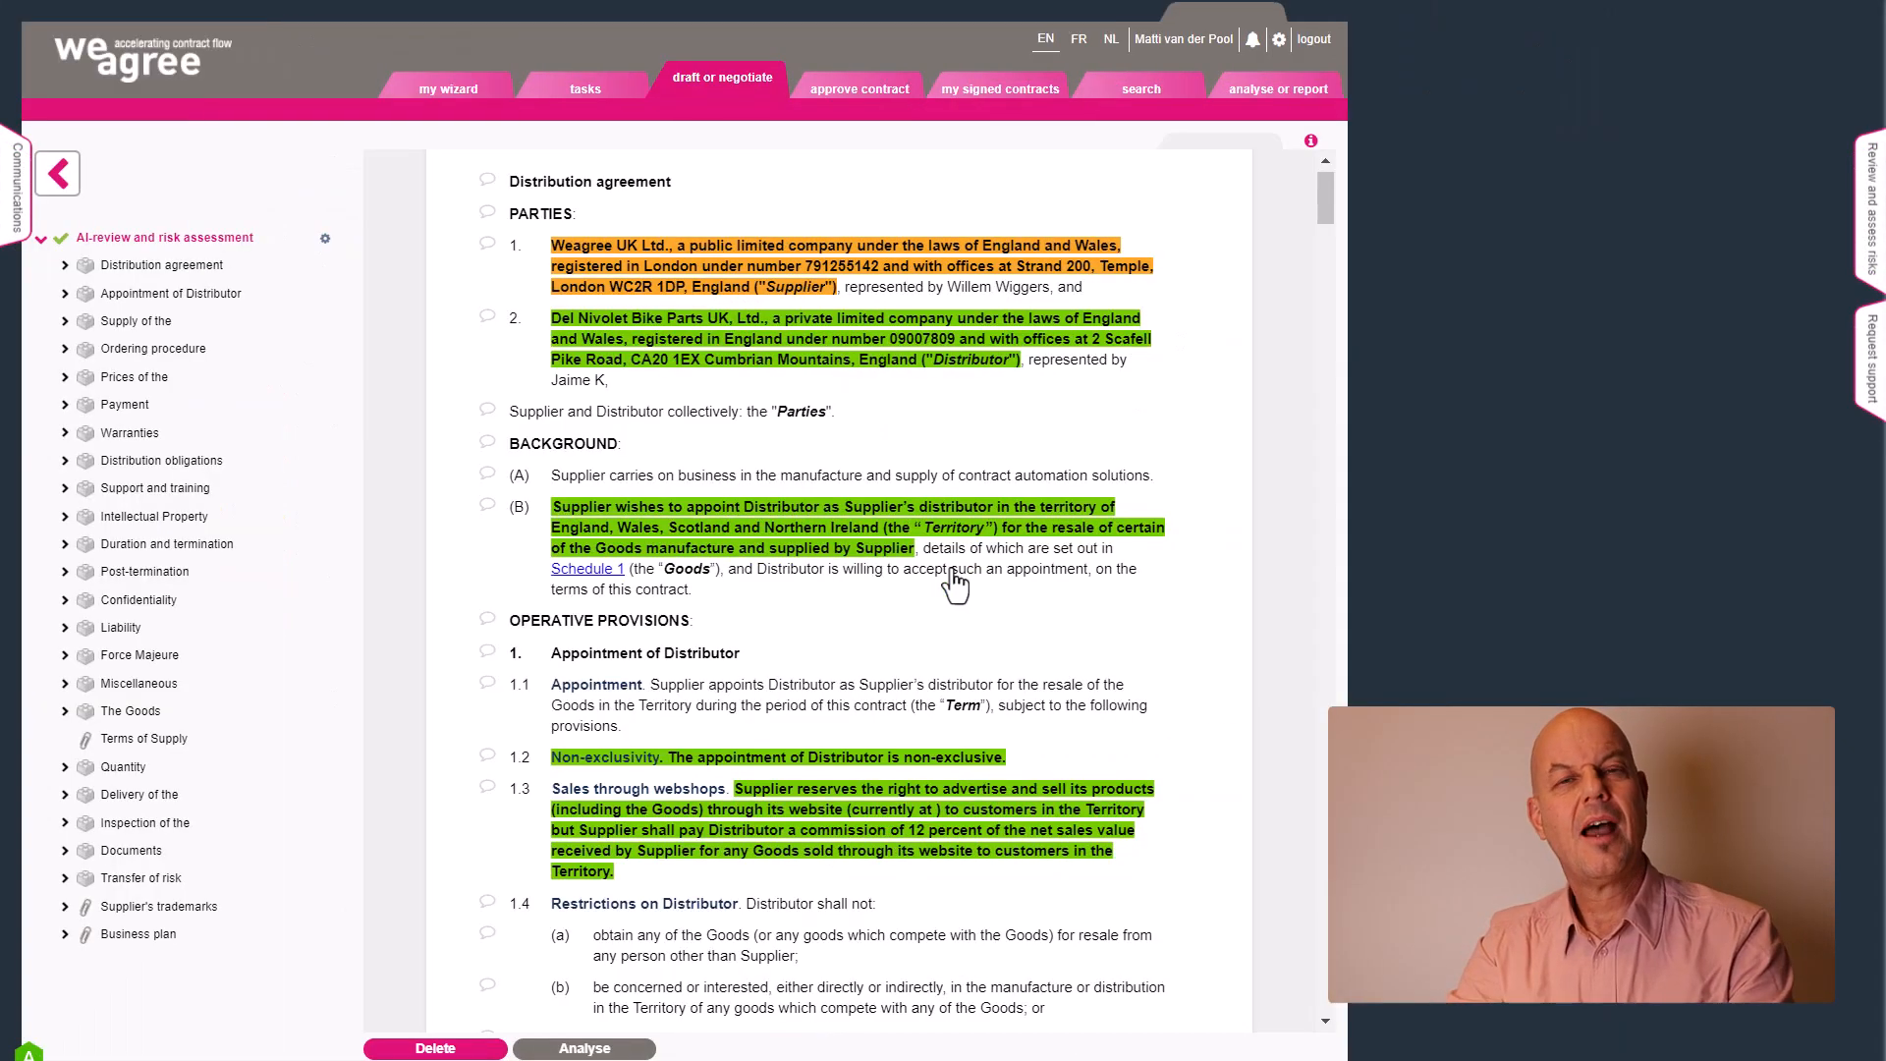